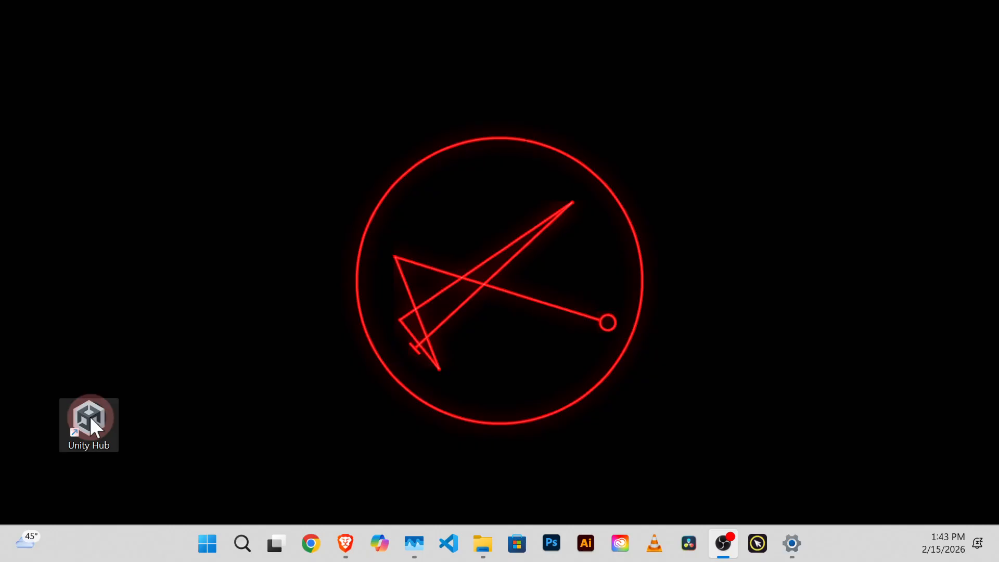
# Step: Launch Unity Hub and review the installed editor versions
pyautogui.click(78, 427)
pyautogui.click(50, 409)
pyautogui.click(95, 417)
pyautogui.doubleClick(88, 421)
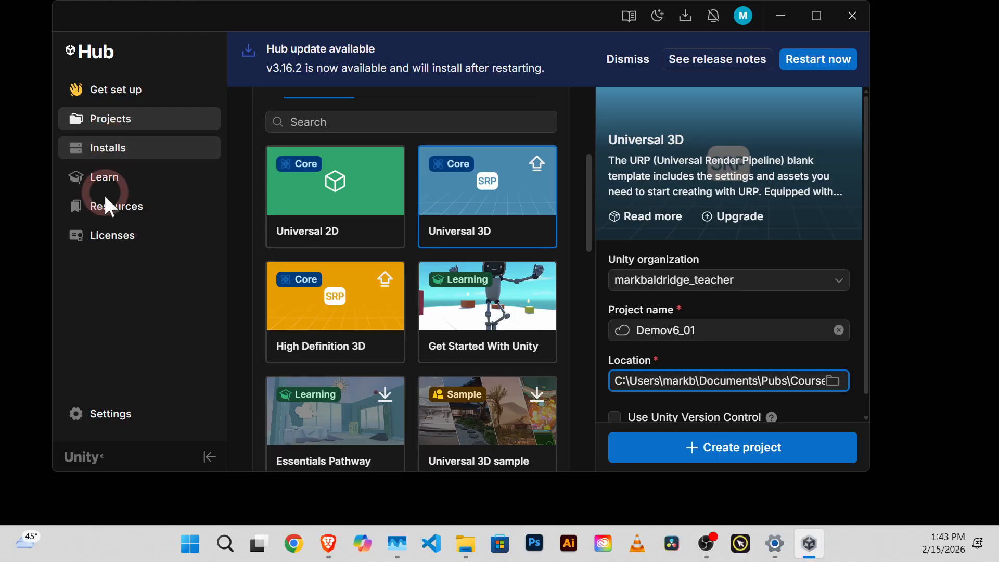
pyautogui.click(111, 151)
pyautogui.click(290, 221)
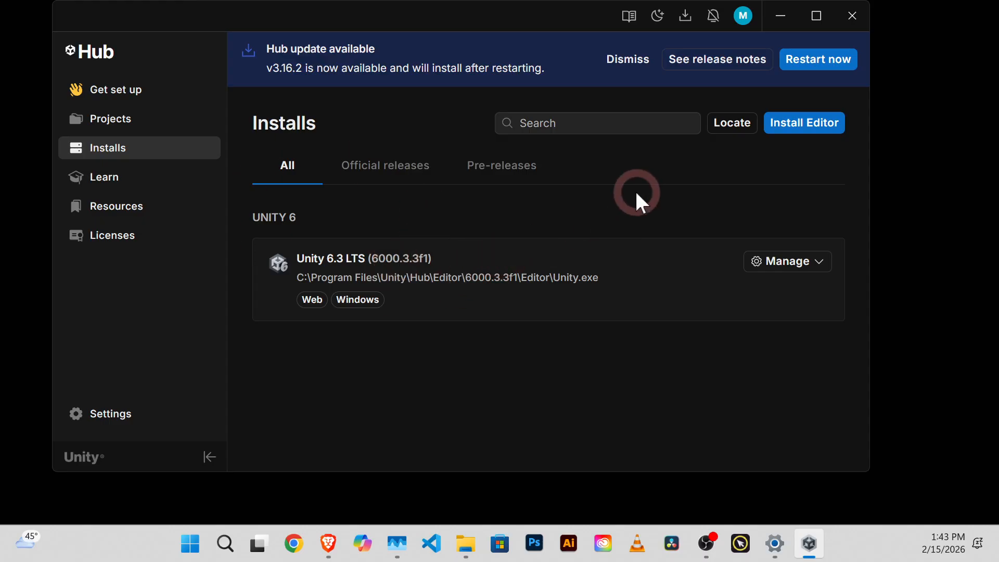
# Step: Start a new project with the Universal 3D template
pyautogui.click(120, 125)
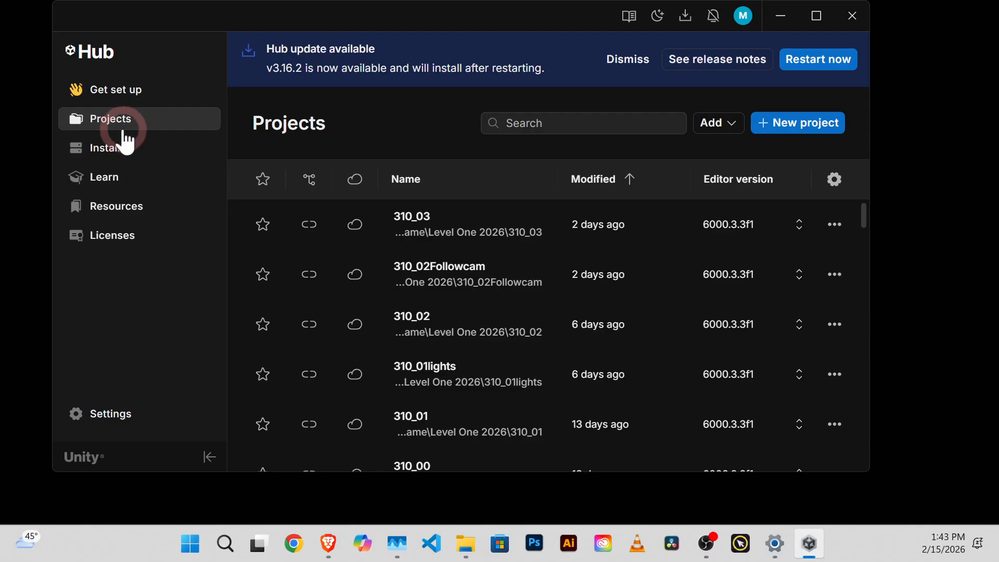
pyautogui.click(792, 124)
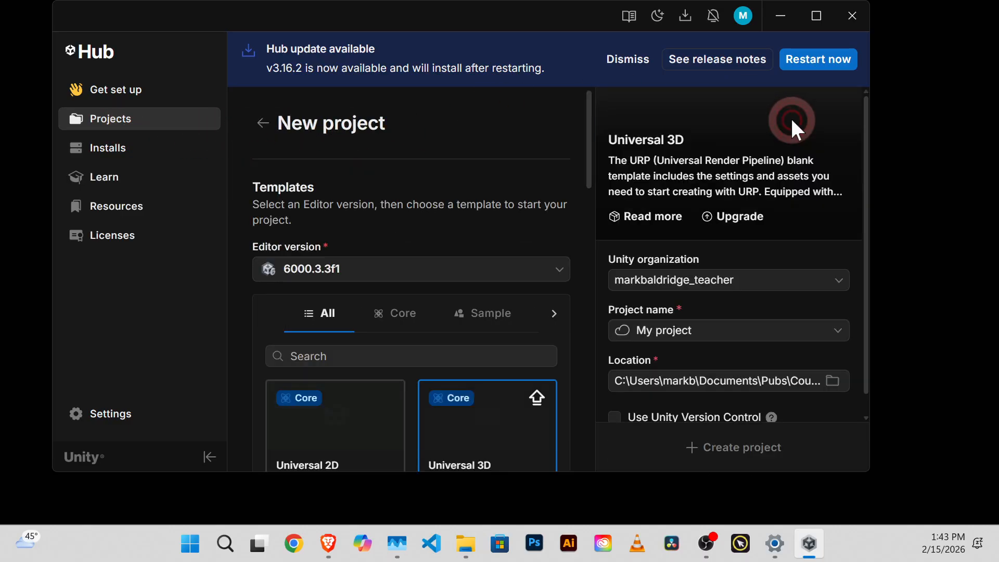
pyautogui.scroll(-3, 435, 109)
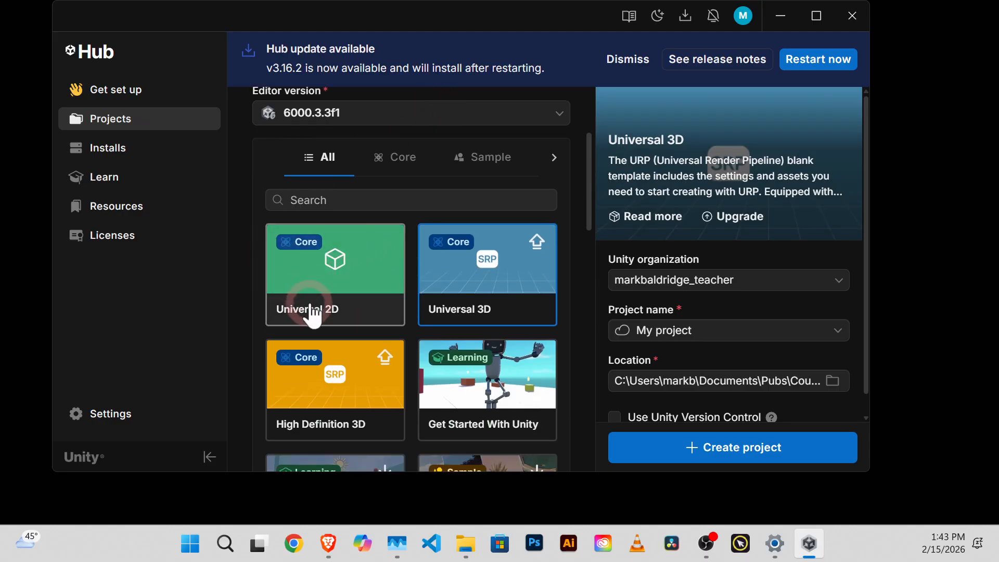
pyautogui.click(330, 292)
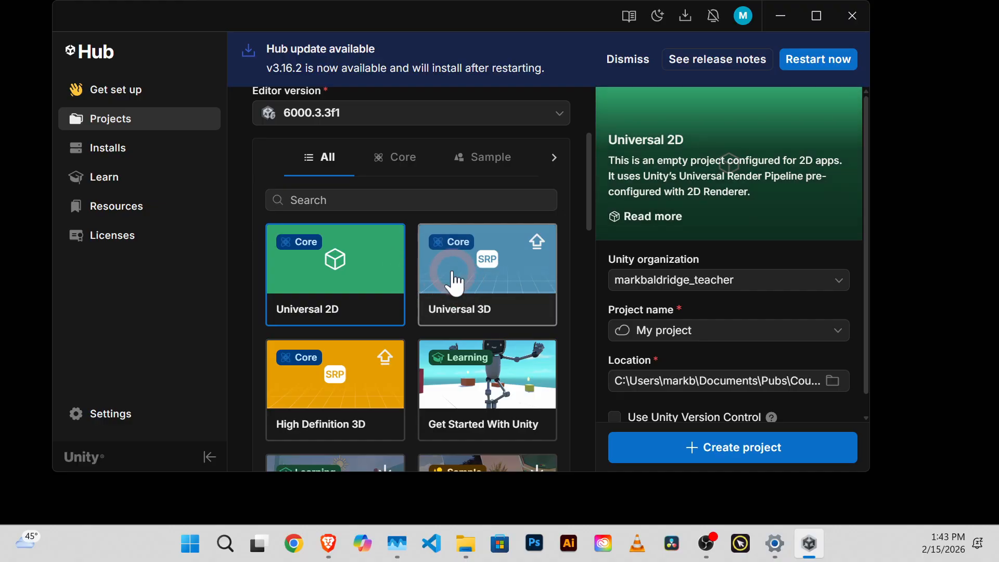
pyautogui.click(452, 276)
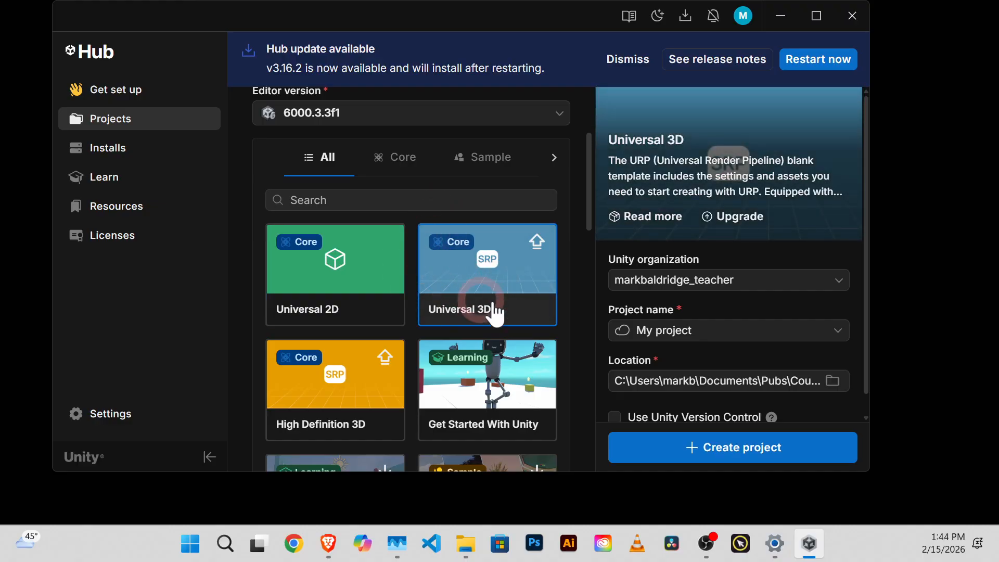
pyautogui.click(508, 247)
pyautogui.click(509, 248)
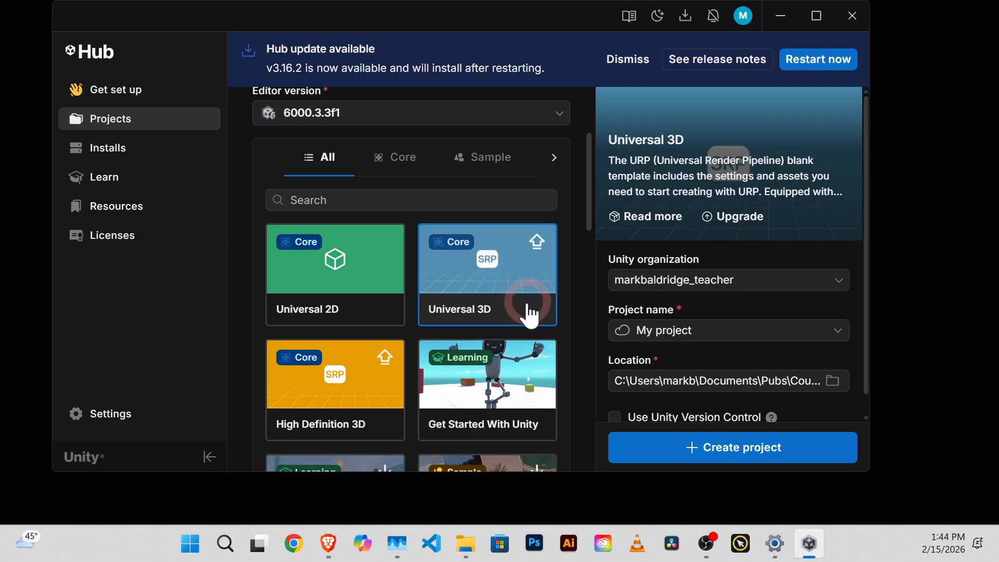
# Step: Name the project Demov6_01 and set it up as a new local project
pyautogui.click(694, 329)
pyautogui.moveTo(700, 330); pyautogui.dragTo(630, 337)
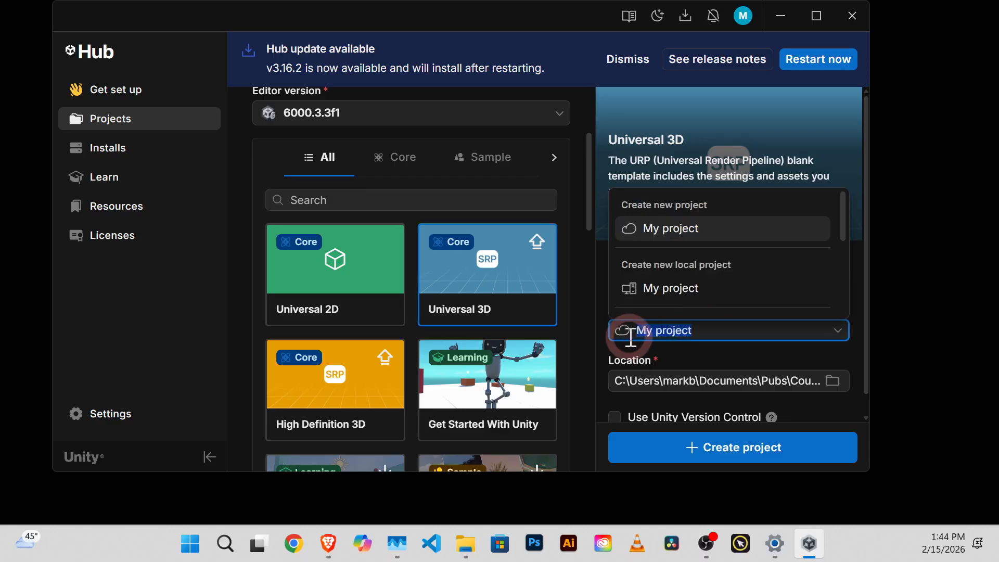
pyautogui.write('D')
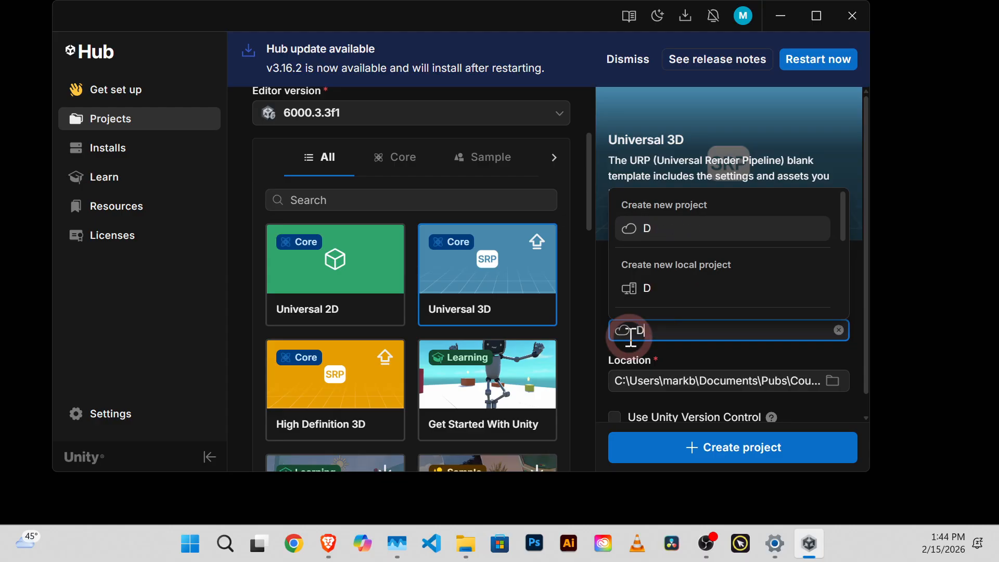
pyautogui.write('emov')
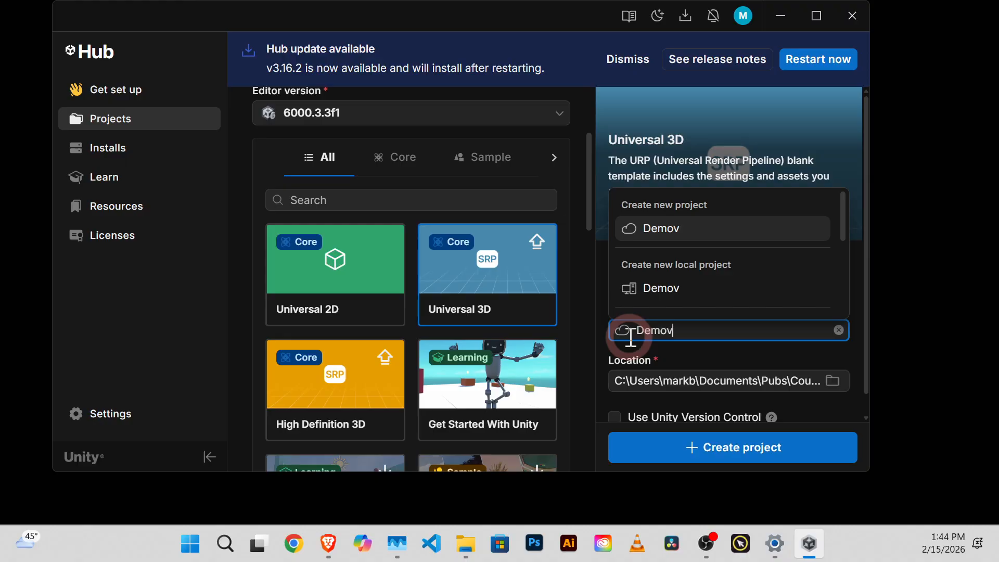
pyautogui.write('6_01')
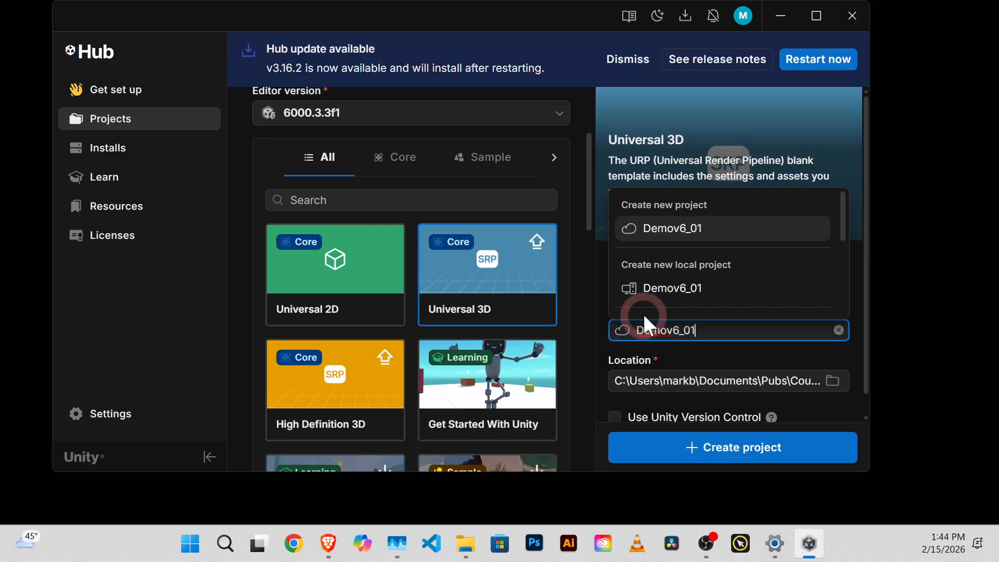
pyautogui.click(661, 287)
pyautogui.click(648, 353)
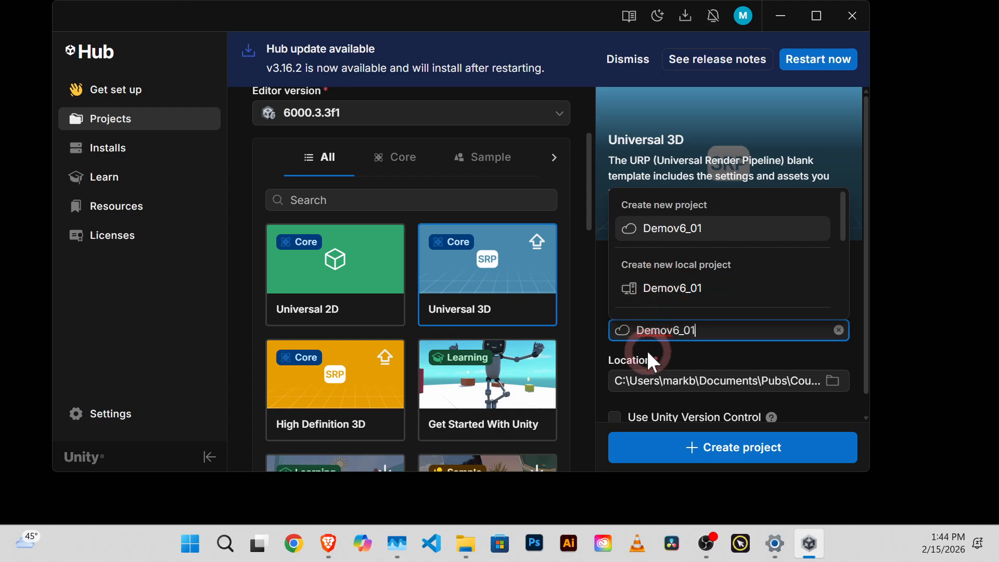
# Step: Create a folder named Demosv6 inside DIG310_Intro_Game and choose it as the project's location
pyautogui.click(777, 378)
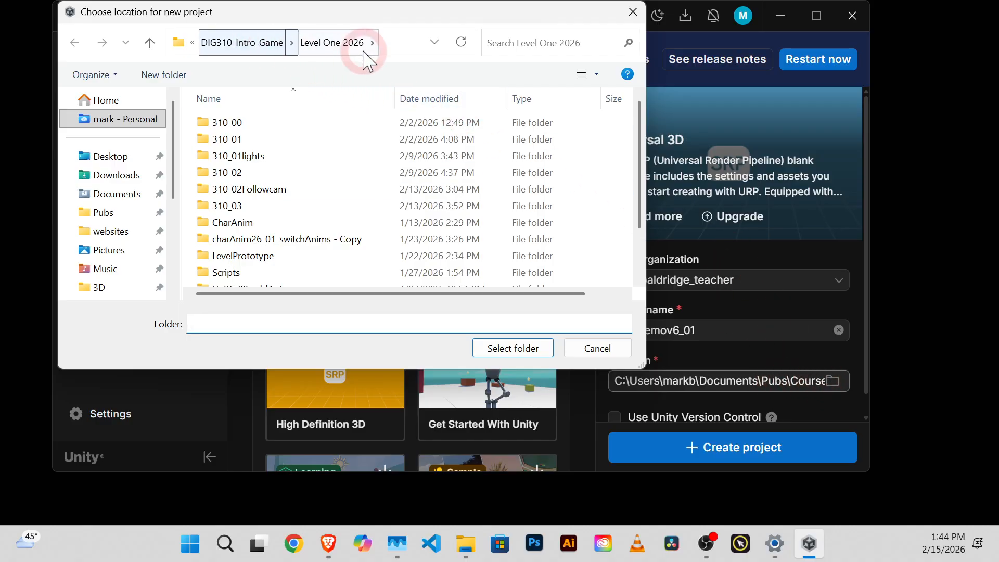
pyautogui.click(252, 47)
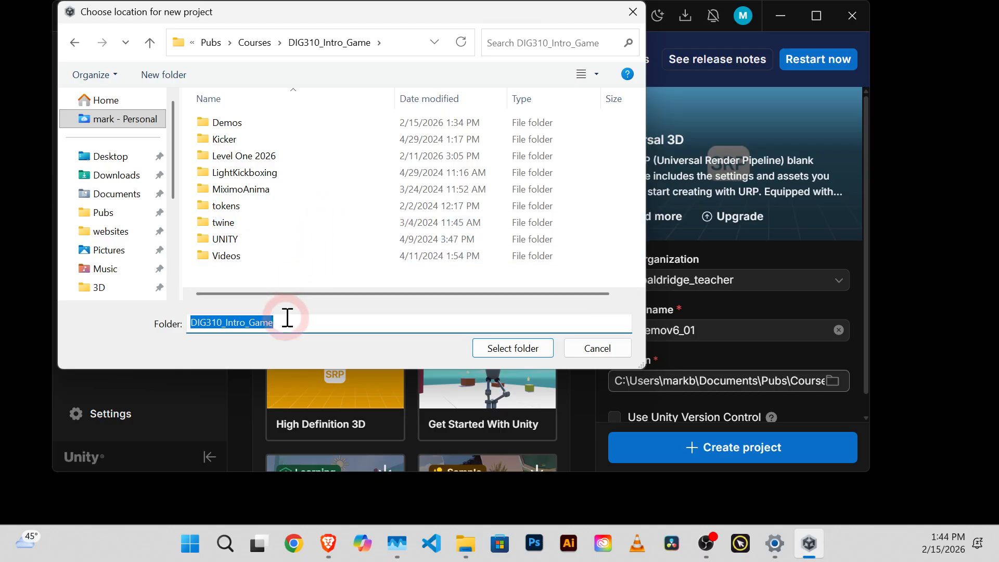
pyautogui.rightClick(239, 277)
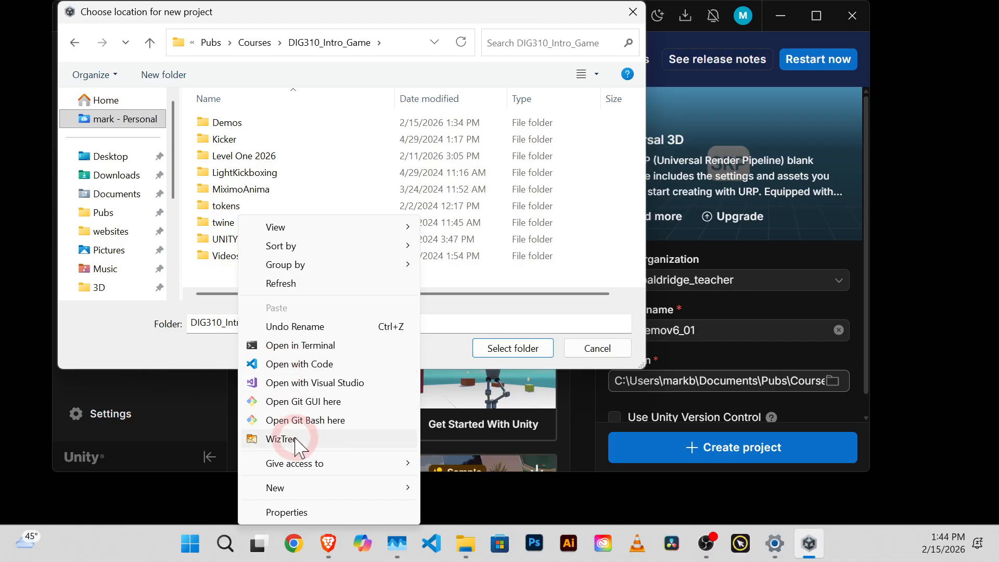
pyautogui.moveTo(291, 497)
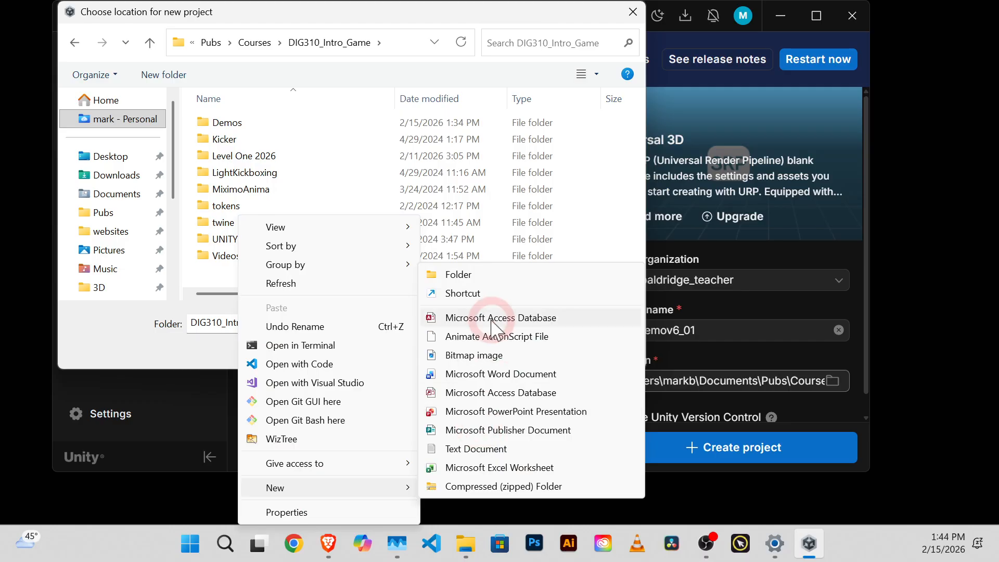
pyautogui.click(469, 276)
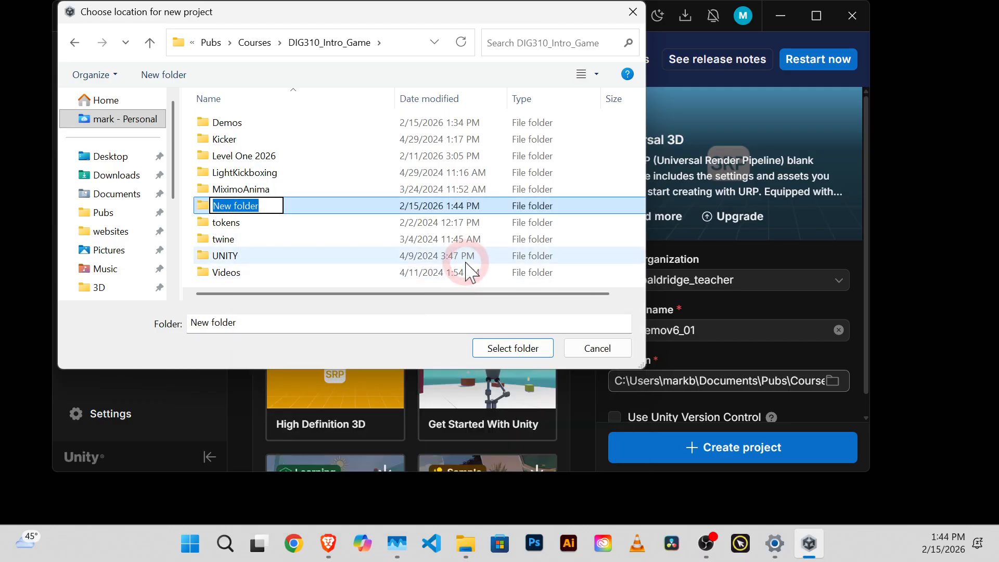
pyautogui.write('Dem')
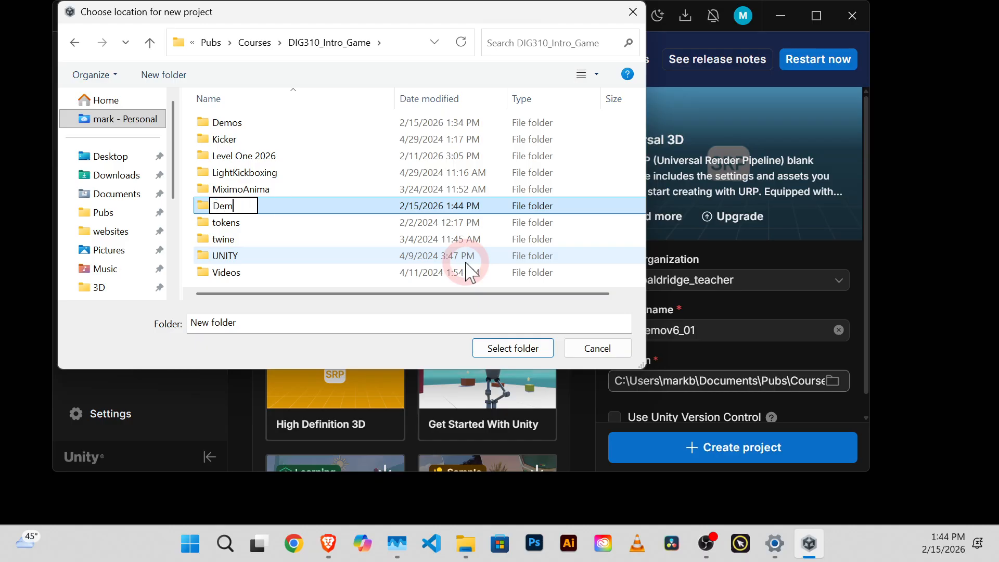
pyautogui.write('osv6')
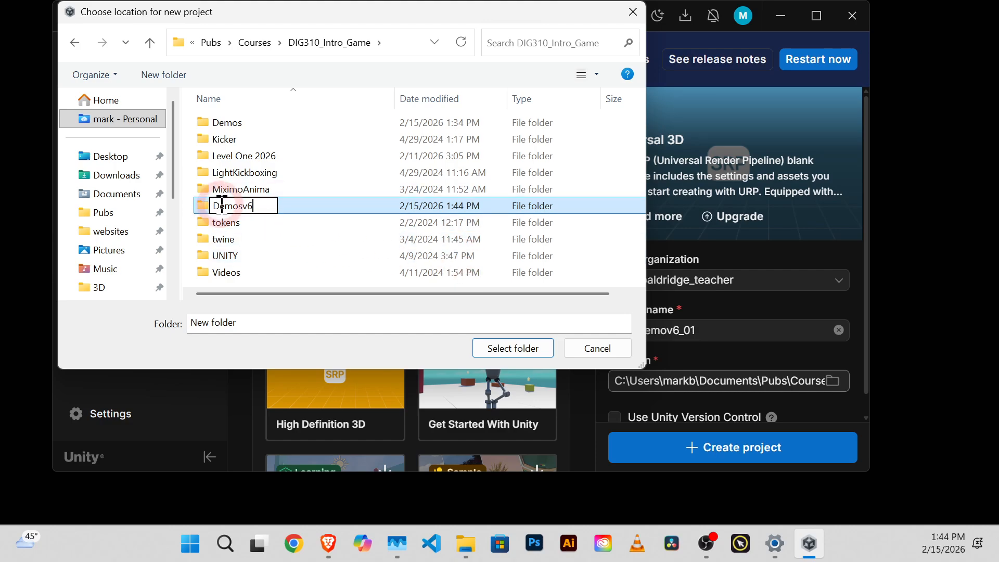
pyautogui.click(207, 206)
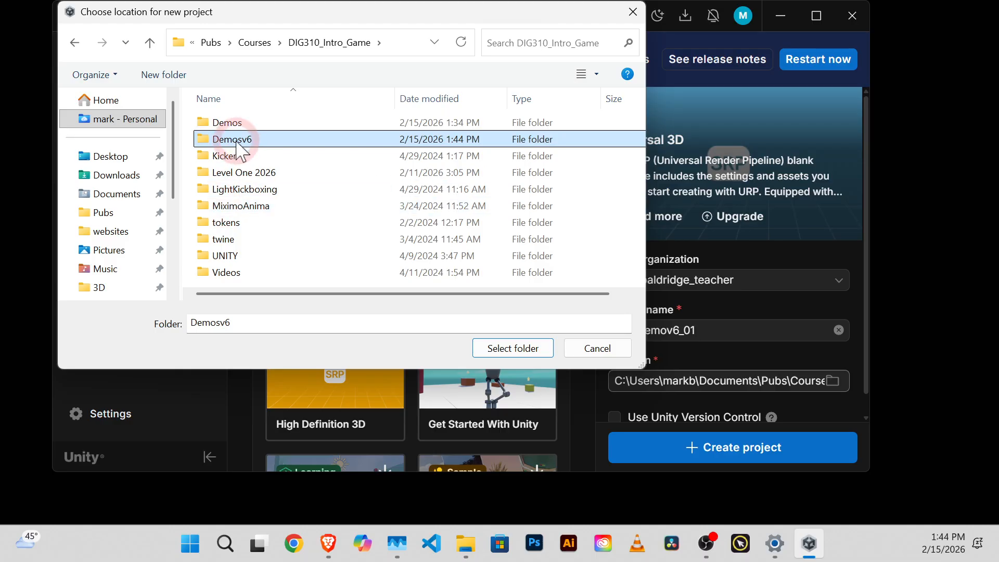
pyautogui.click(513, 348)
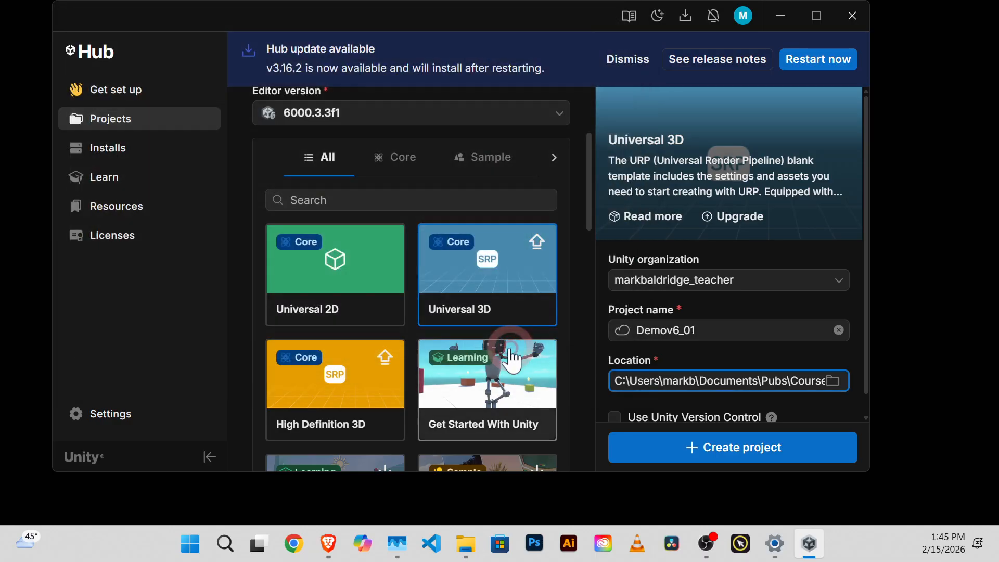
# Step: Check the chosen save location, create the Demov6_01 project and open it in the editor
pyautogui.click(832, 381)
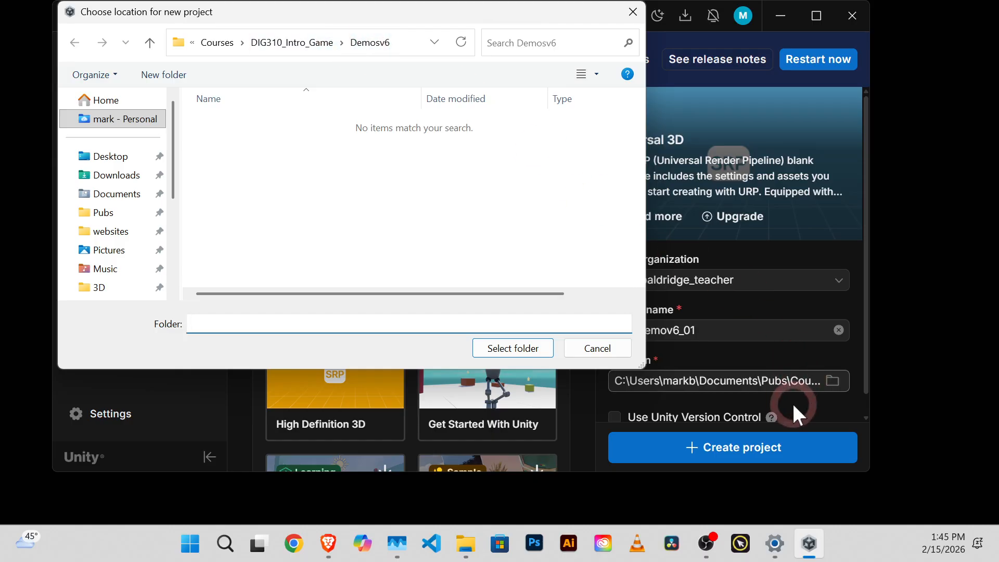
pyautogui.click(627, 350)
pyautogui.click(749, 448)
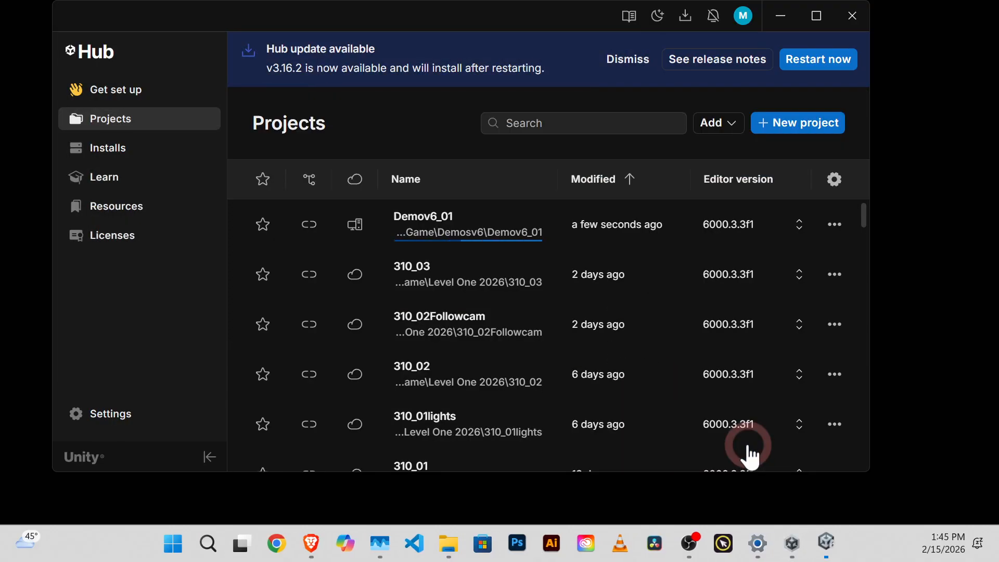
pyautogui.click(443, 249)
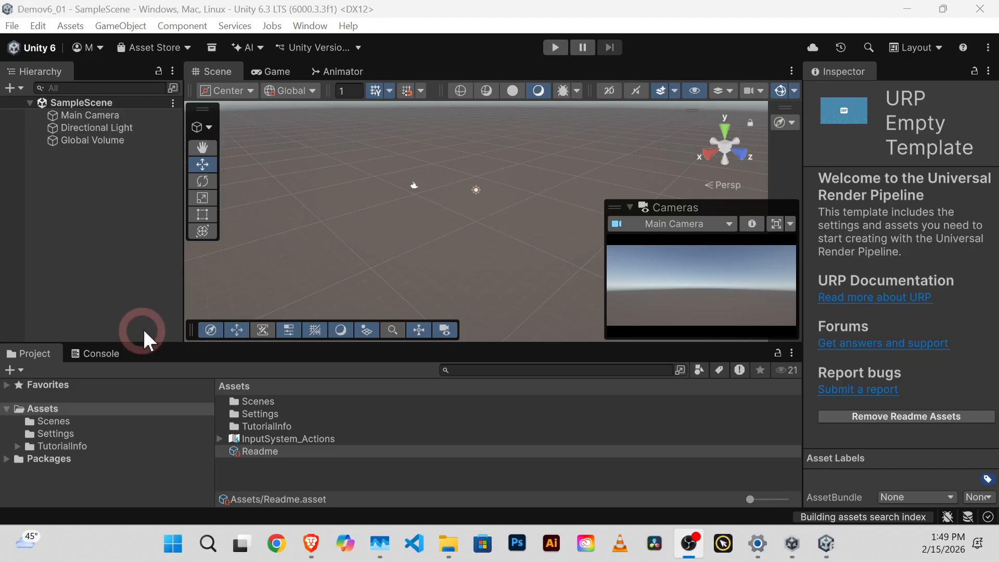
# Step: Dock the Cameras overlay along the Scene view's left edge, then expand its Main Camera preview and collapse it again
pyautogui.click(615, 207)
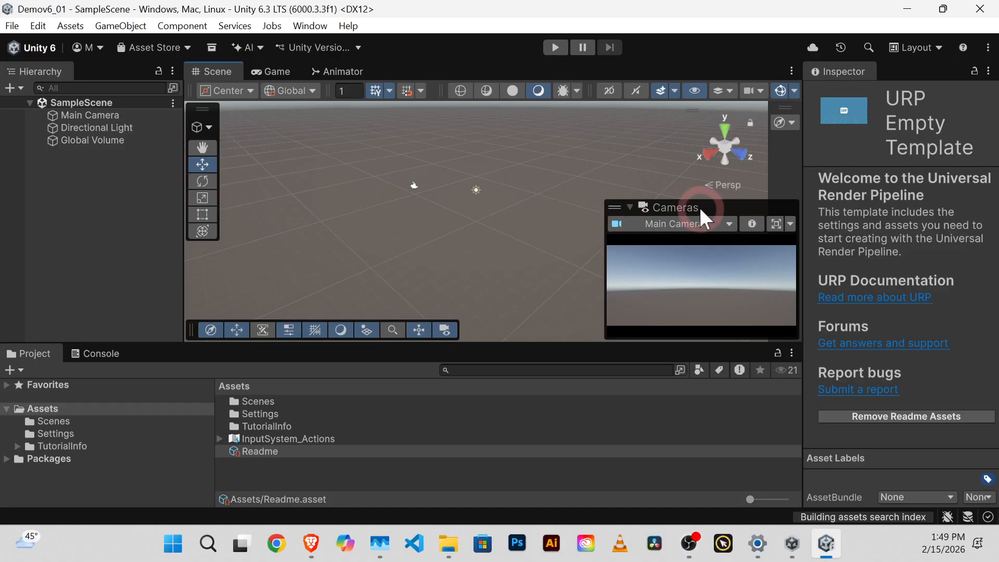
pyautogui.moveTo(700, 207); pyautogui.dragTo(20, 197)
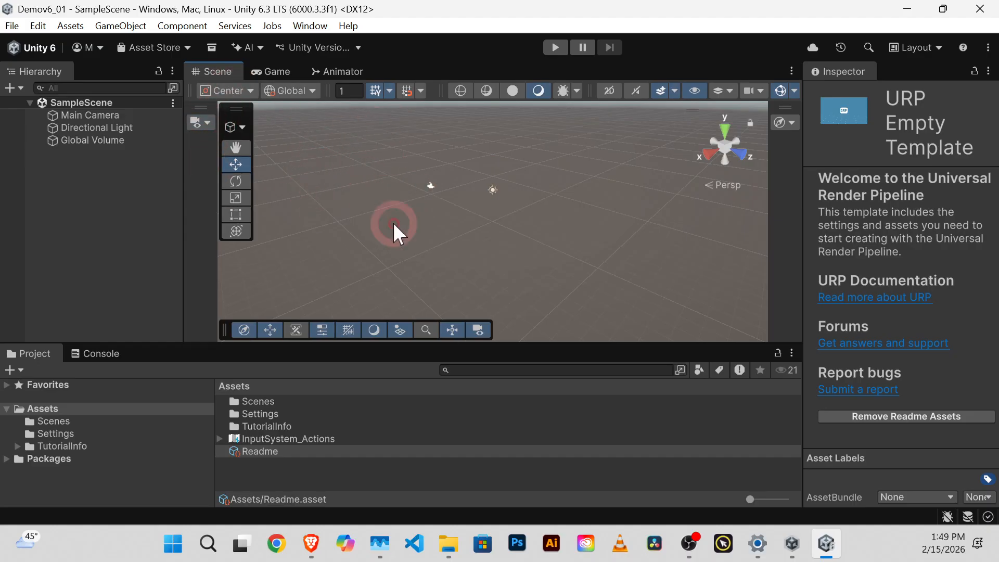
pyautogui.click(201, 123)
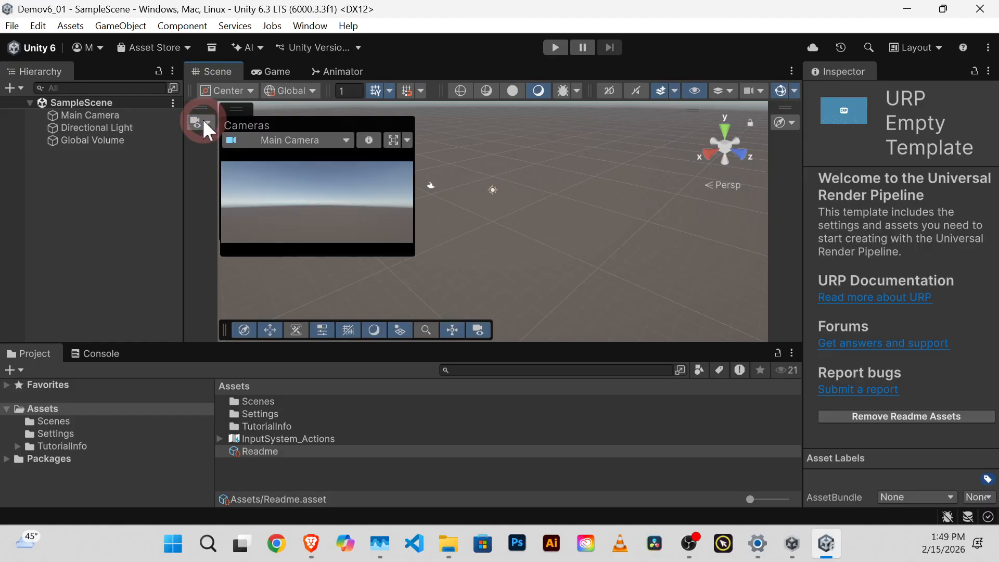
pyautogui.click(208, 125)
pyautogui.click(369, 142)
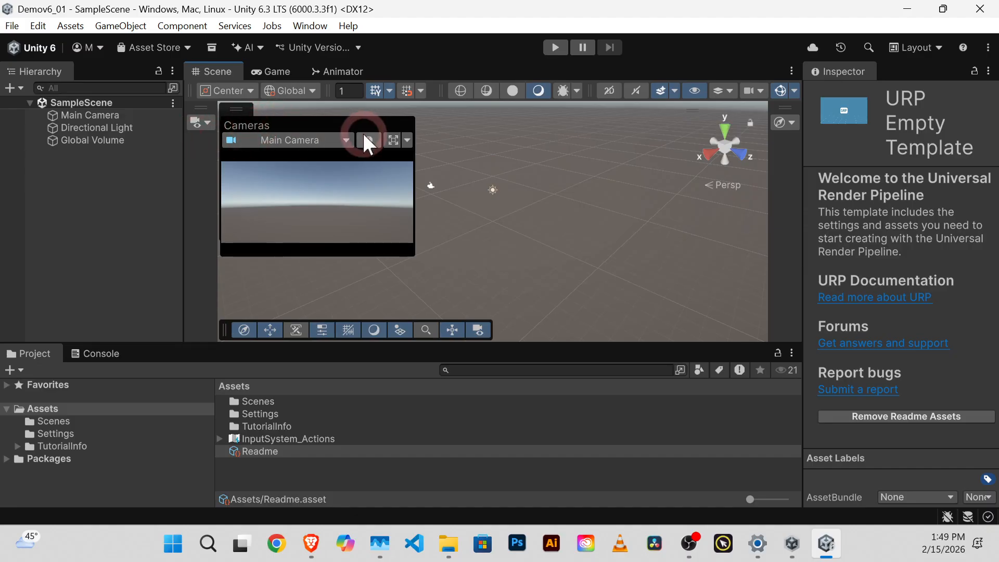
pyautogui.click(229, 113)
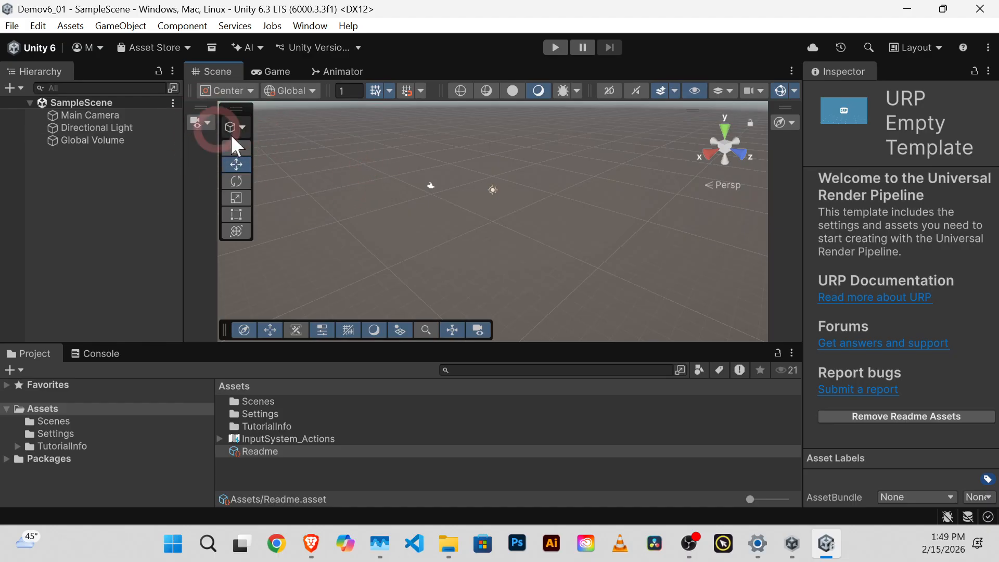
# Step: Examine the component settings of the Main Camera, Global Volume and Directional Light in SampleScene
pyautogui.scroll(3, 444, 216)
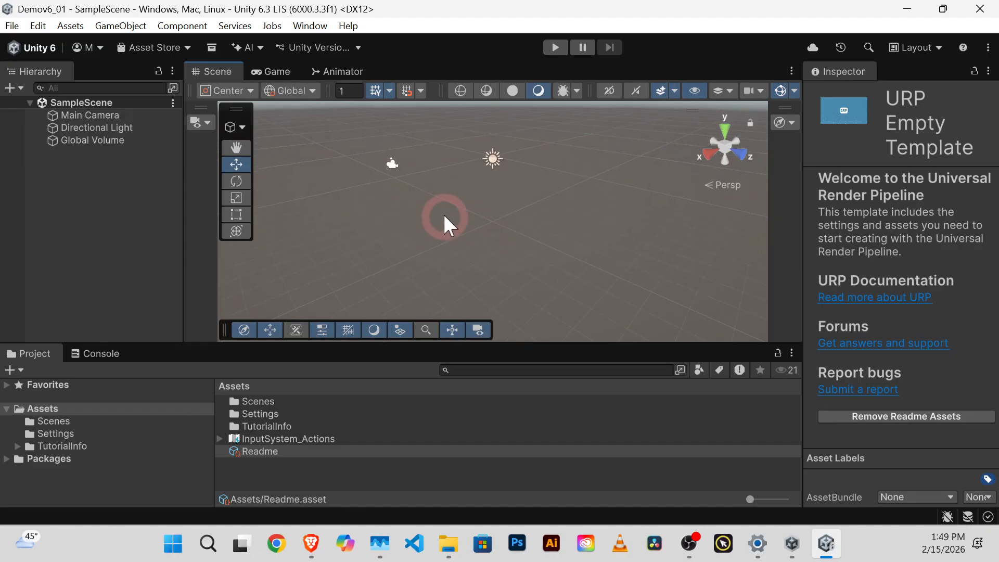
pyautogui.click(390, 165)
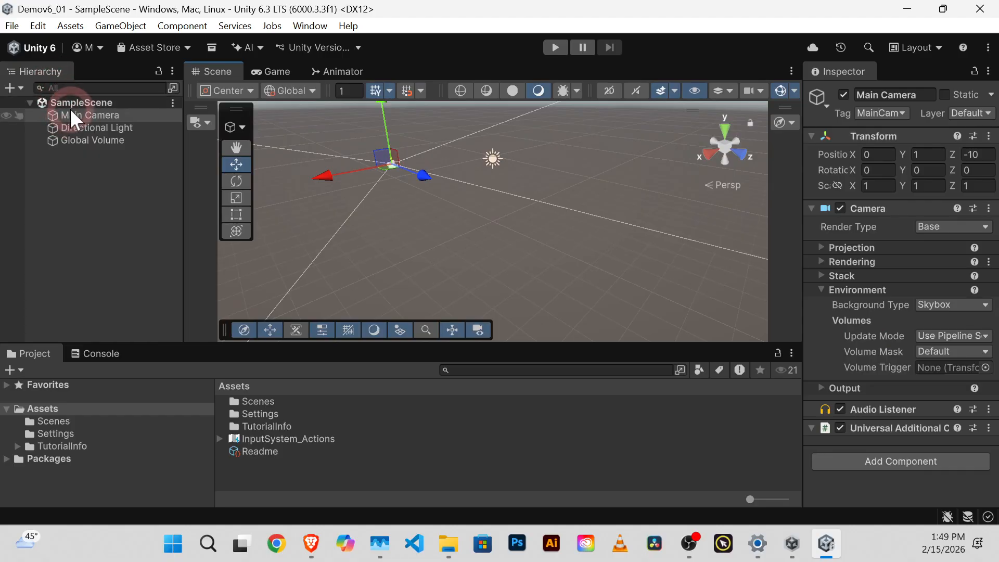
pyautogui.click(94, 141)
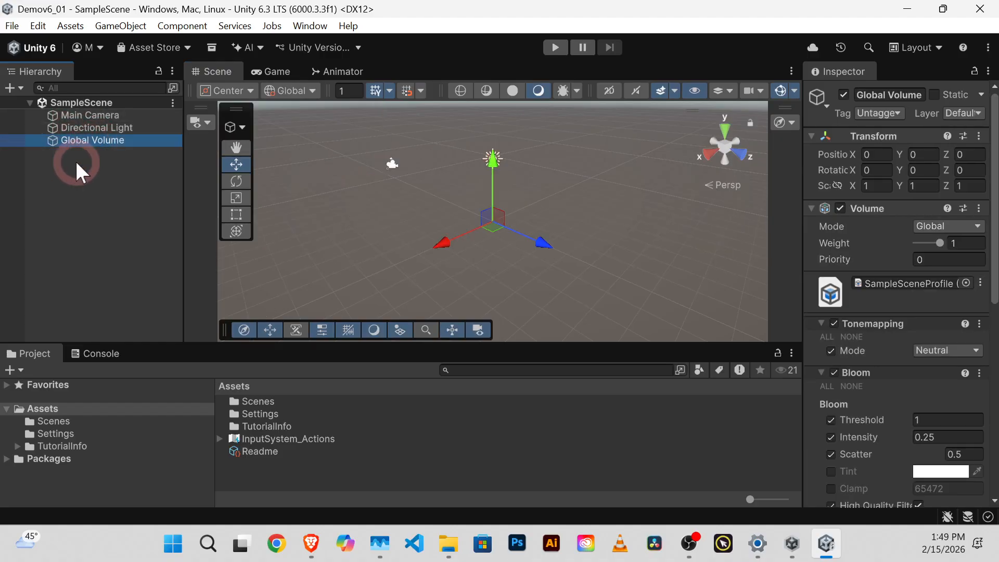
pyautogui.click(95, 131)
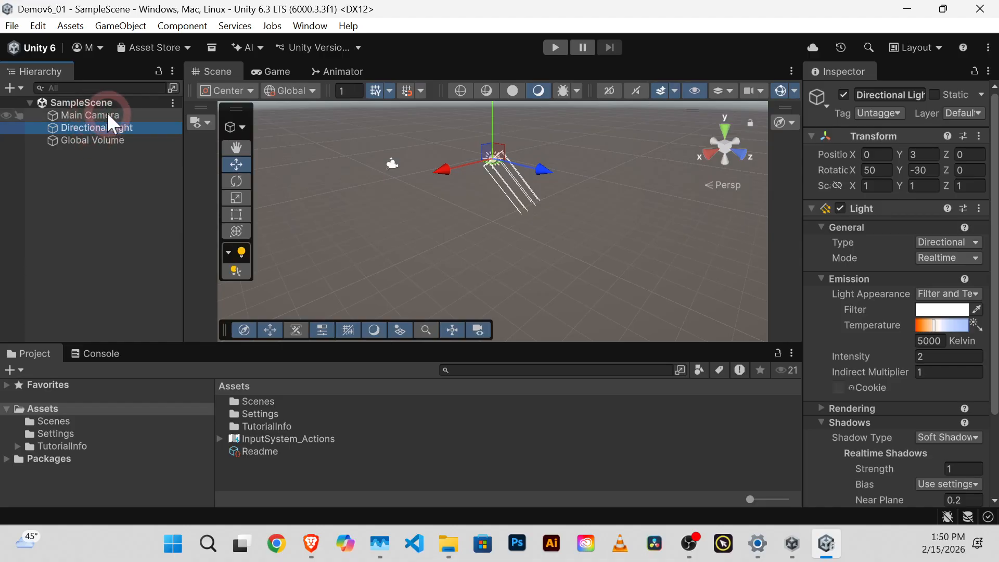
pyautogui.click(68, 113)
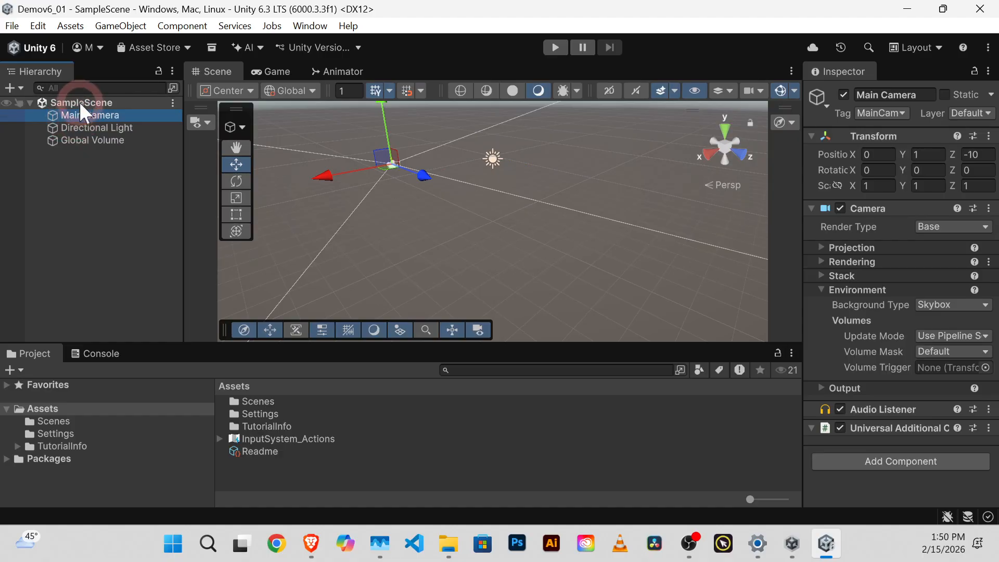
# Step: Compare how SampleScene, the Main Camera and the Directional Light show their properties when selected from the scene list and the Scene view
pyautogui.click(79, 100)
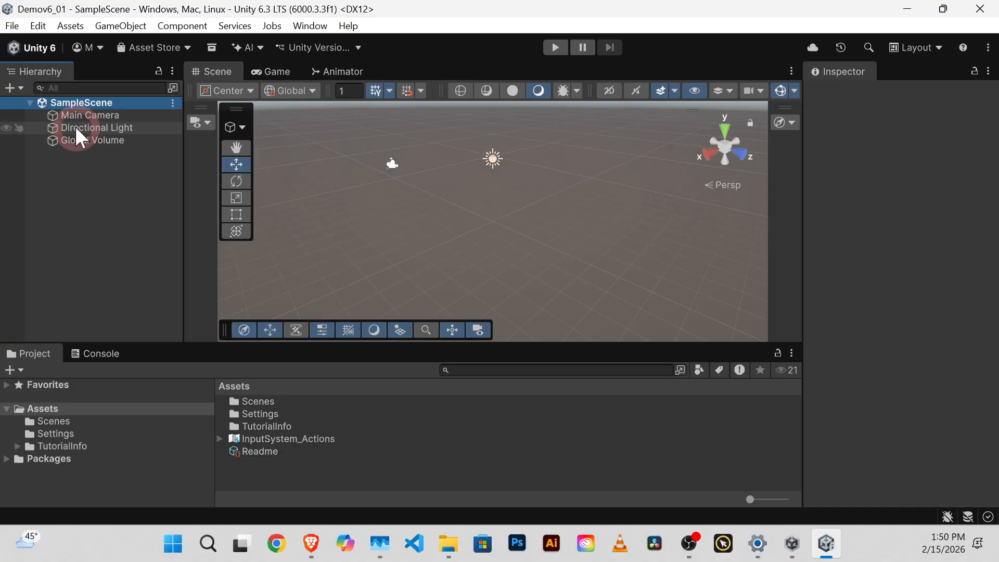
pyautogui.click(77, 112)
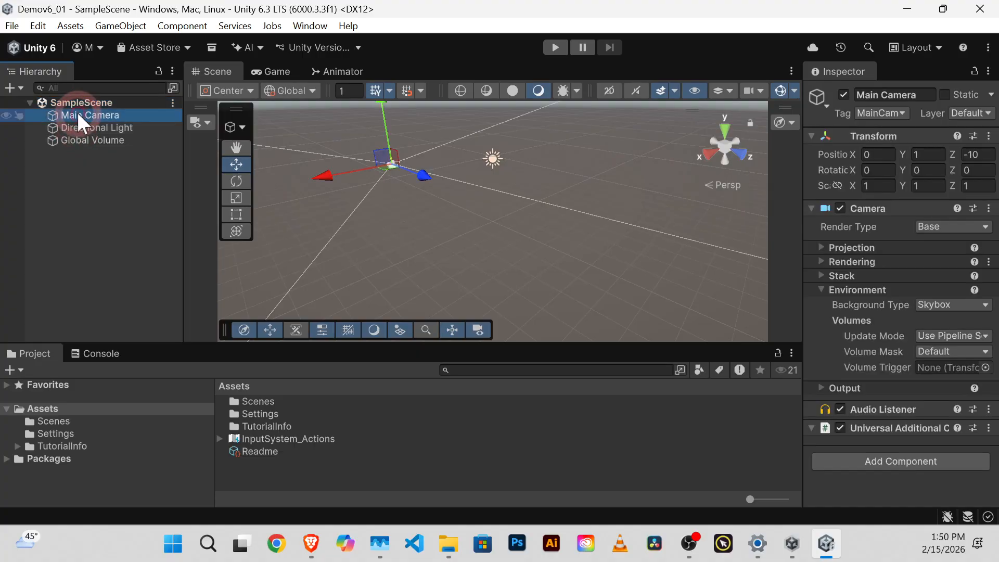
pyautogui.click(156, 168)
pyautogui.click(393, 165)
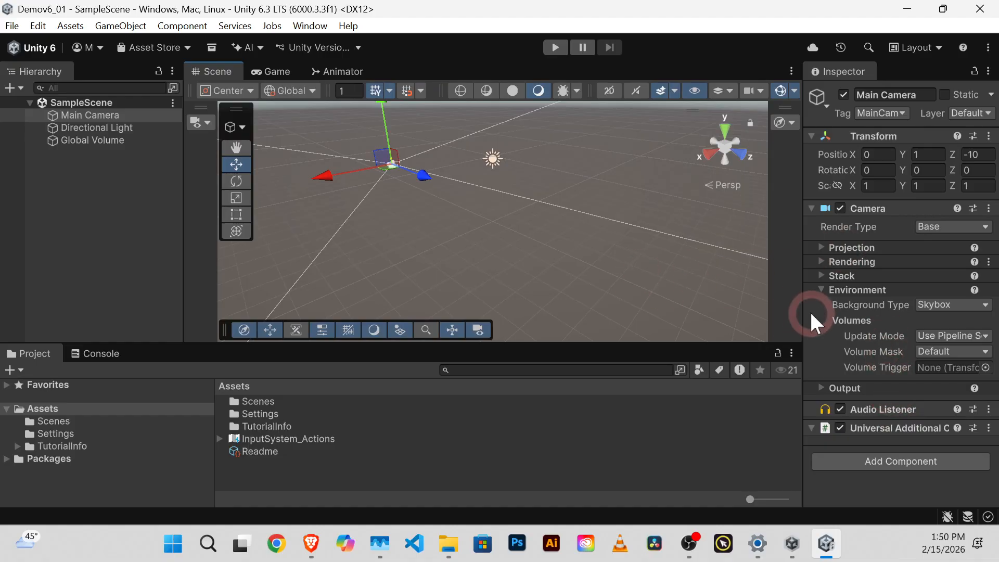
pyautogui.click(493, 159)
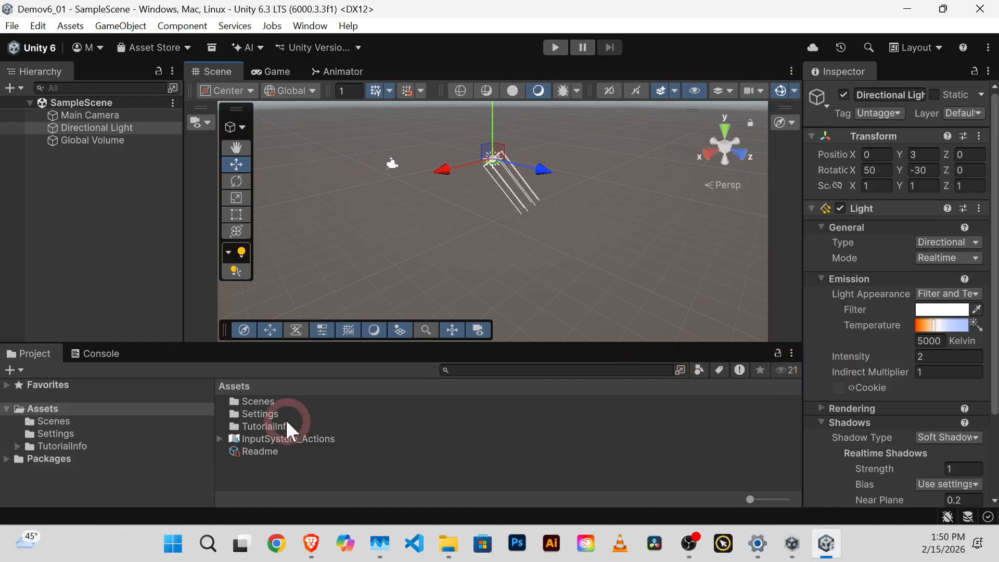
# Step: Look at the empty Console and return to the project's Assets folder, switching between the two views twice
pyautogui.click(100, 356)
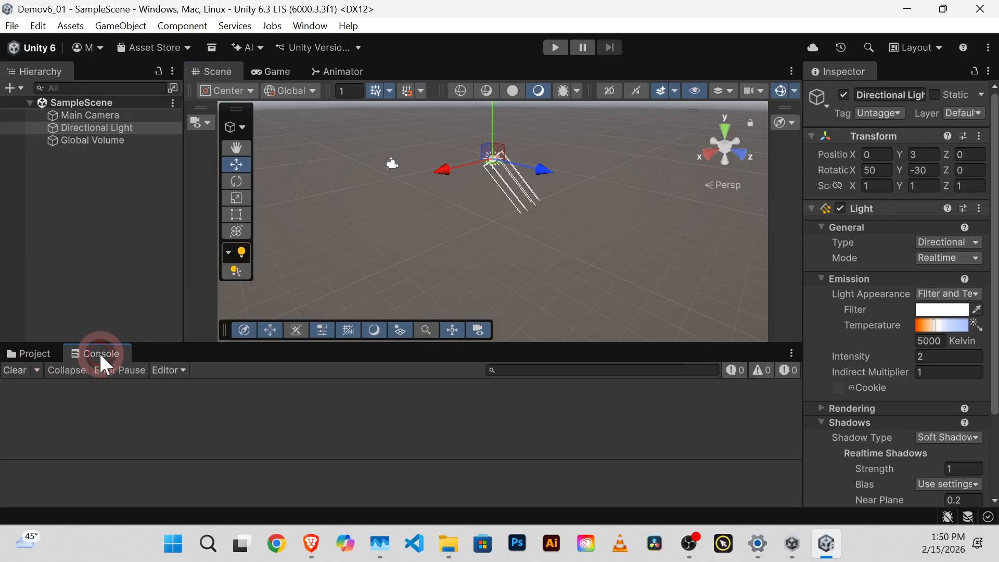
pyautogui.click(35, 354)
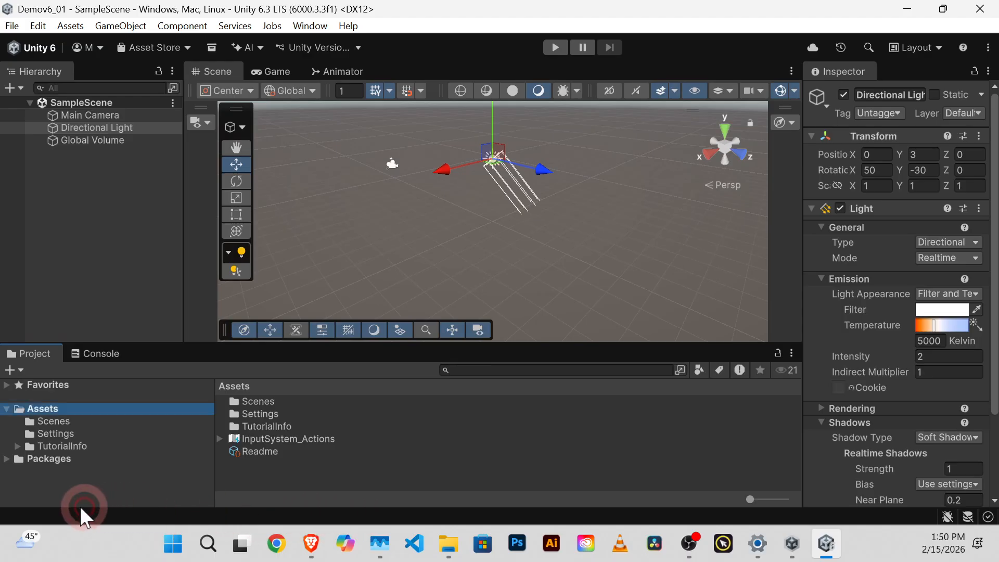
pyautogui.click(104, 354)
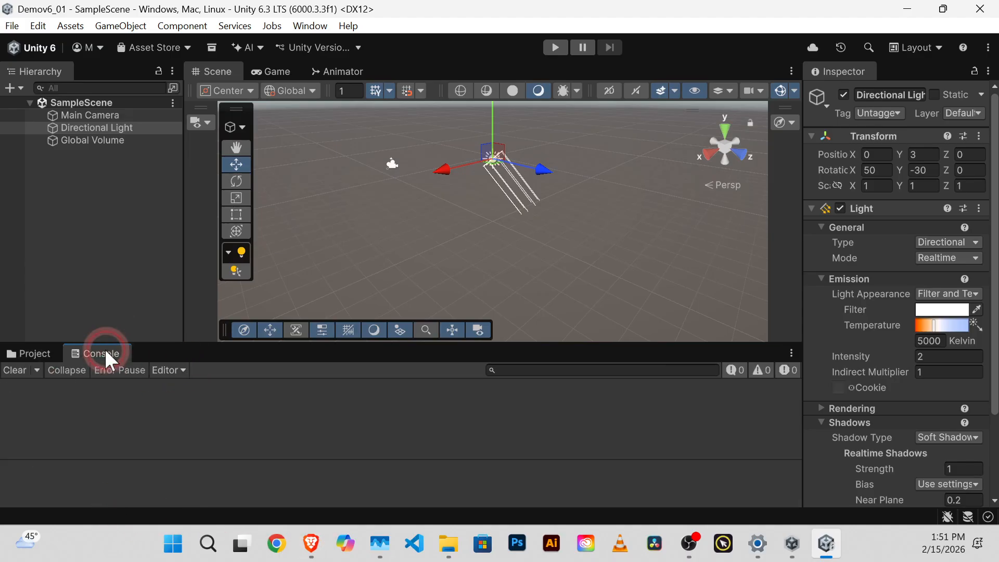
pyautogui.click(33, 354)
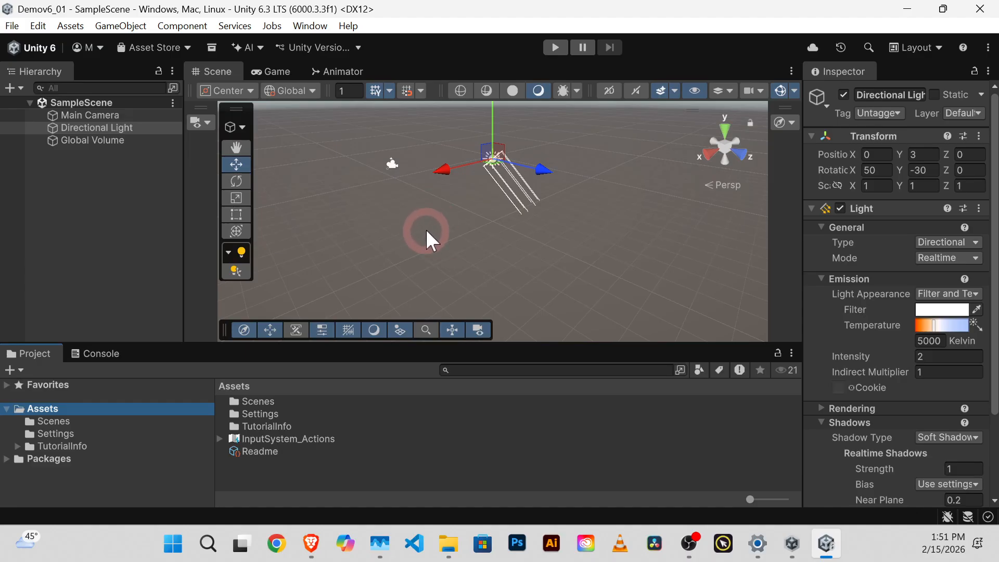
# Step: Explore the Scene view by orbiting, panning, looking around and zooming in and out across the empty grid
pyautogui.keyDown('alt'); pyautogui.moveTo(433, 232); pyautogui.dragTo(584, 257); pyautogui.keyUp('alt')
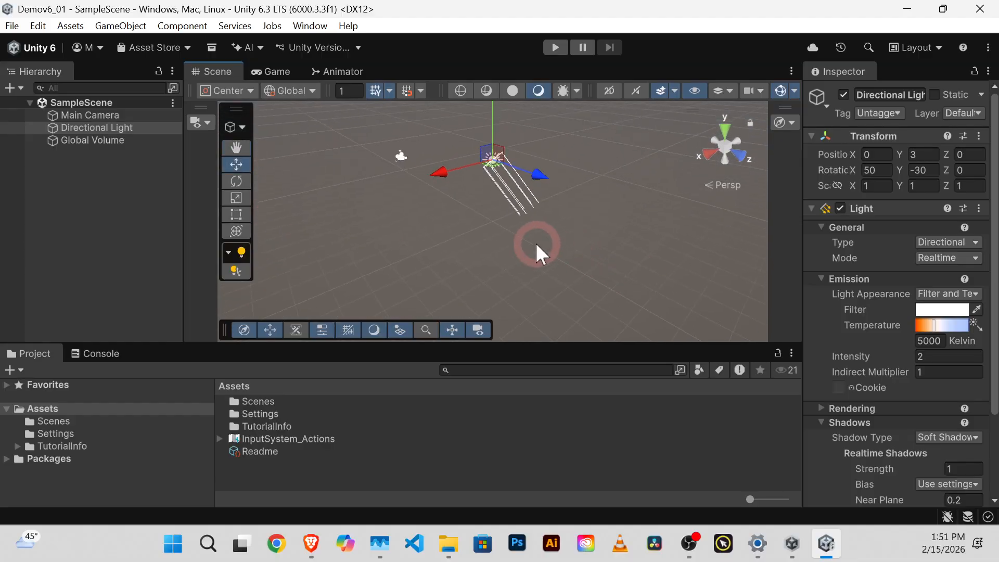
pyautogui.moveTo(534, 242); pyautogui.dragTo(570, 286, button='middle')
pyautogui.scroll(5, 469, 267)
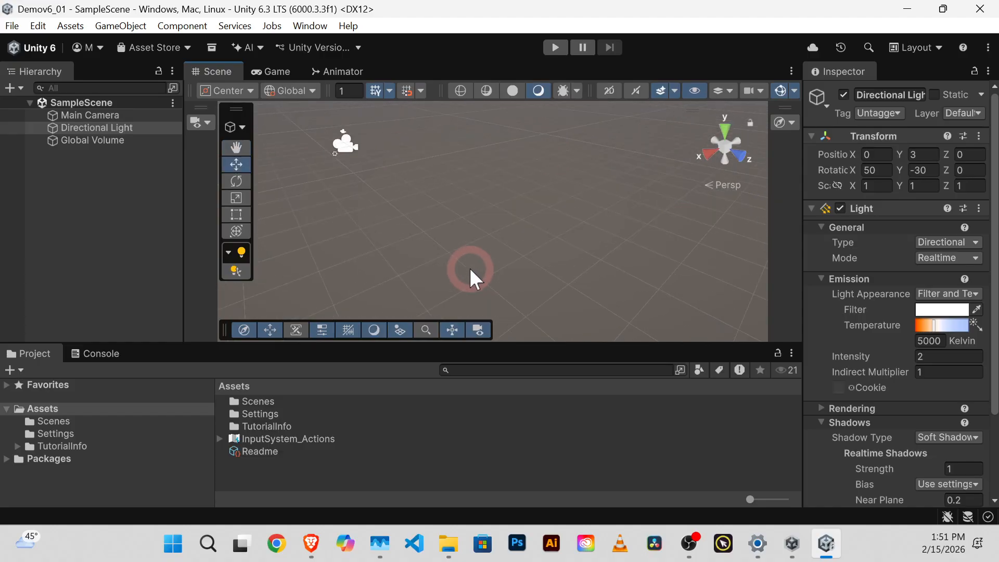
pyautogui.moveTo(469, 268); pyautogui.dragTo(377, 232, button='right')
pyautogui.scroll(1, 385, 233)
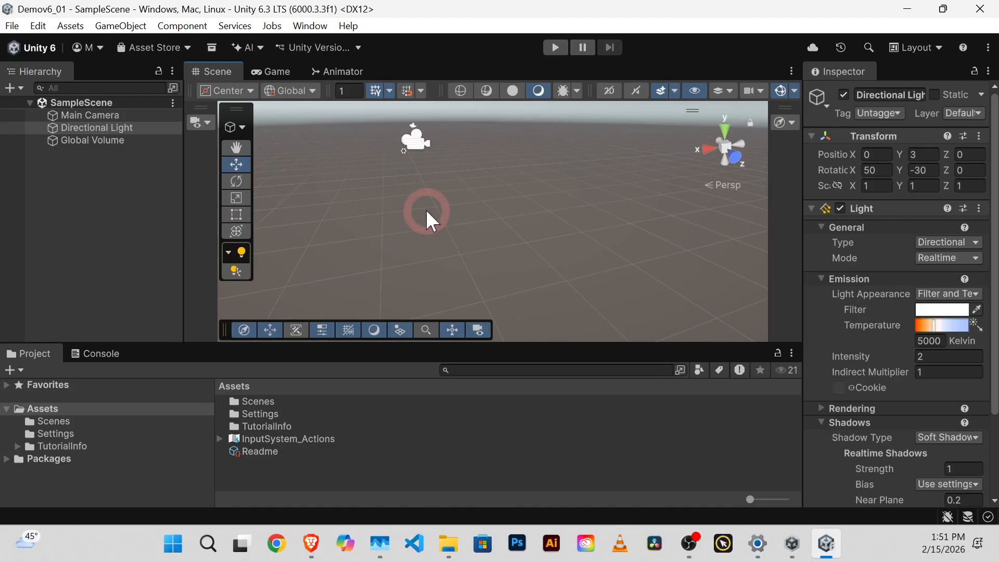
pyautogui.scroll(-3, 420, 204)
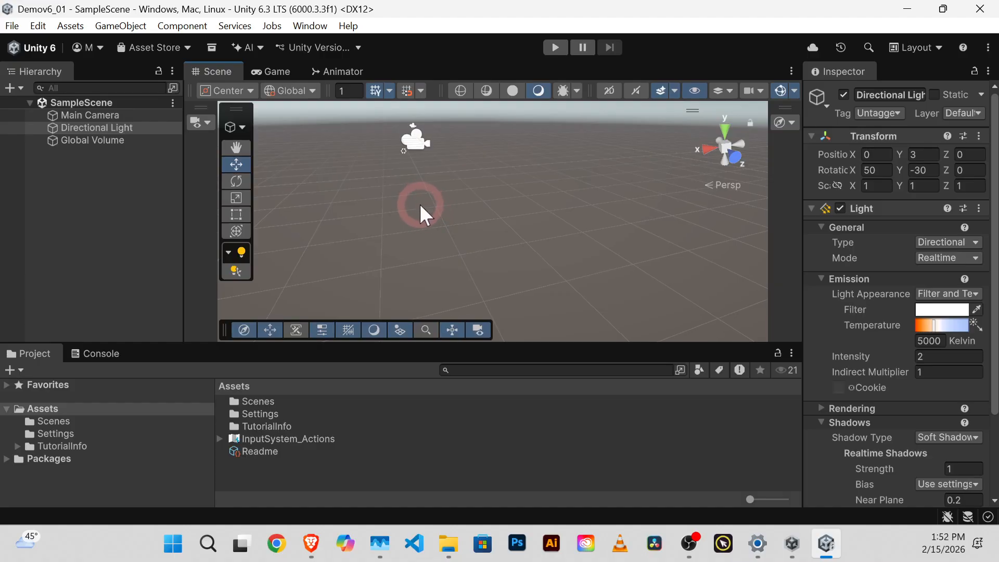
pyautogui.scroll(-5, 421, 211)
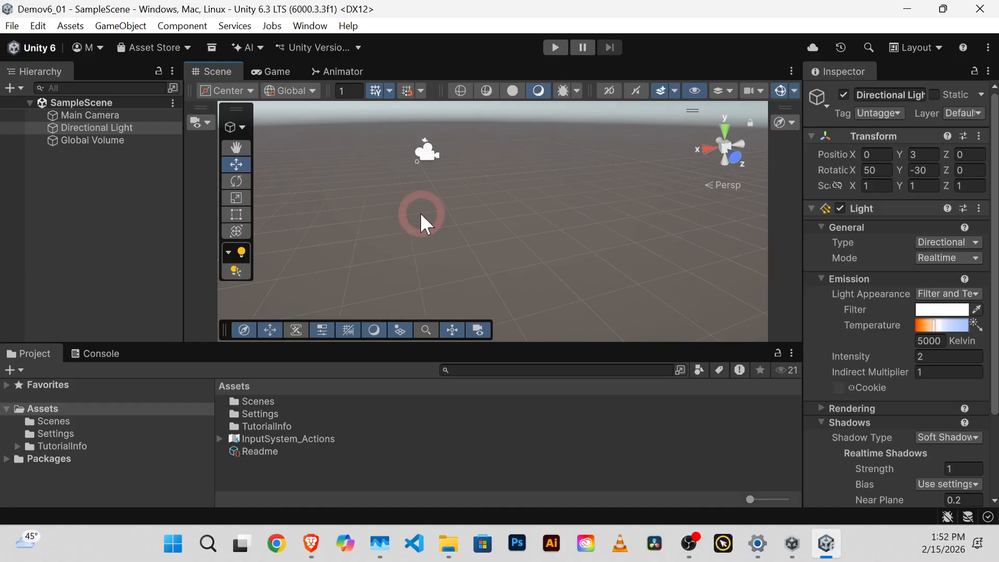
pyautogui.scroll(5, 419, 210)
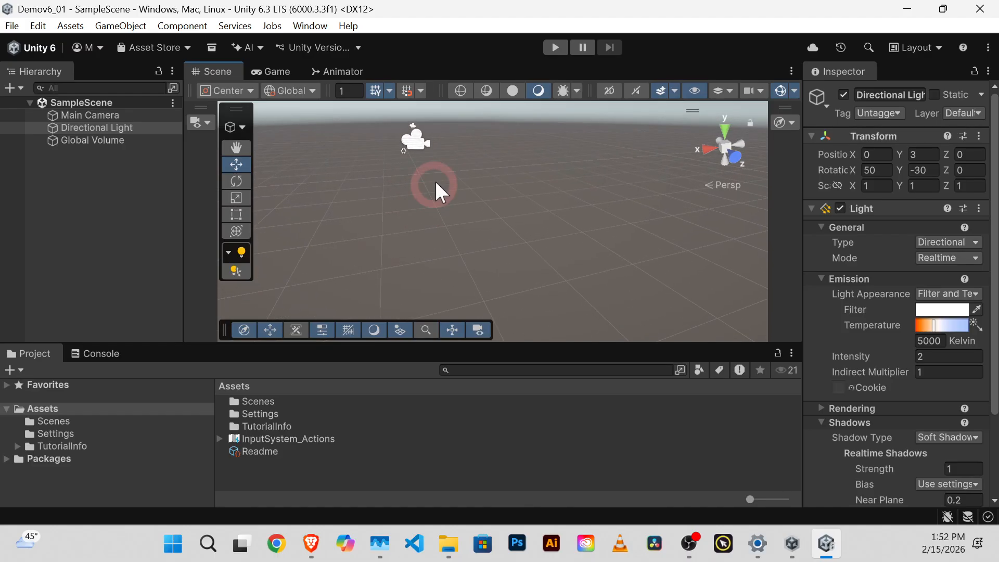
# Step: Select the Main Camera in the Scene view, frame it and inspect it at closer and farther zoom levels
pyautogui.click(419, 142)
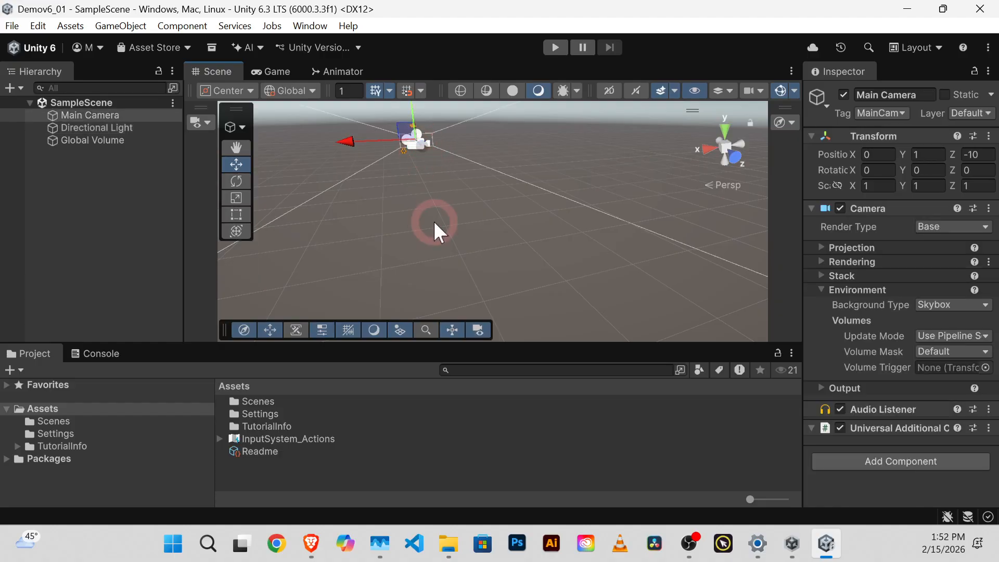
pyautogui.press('f')
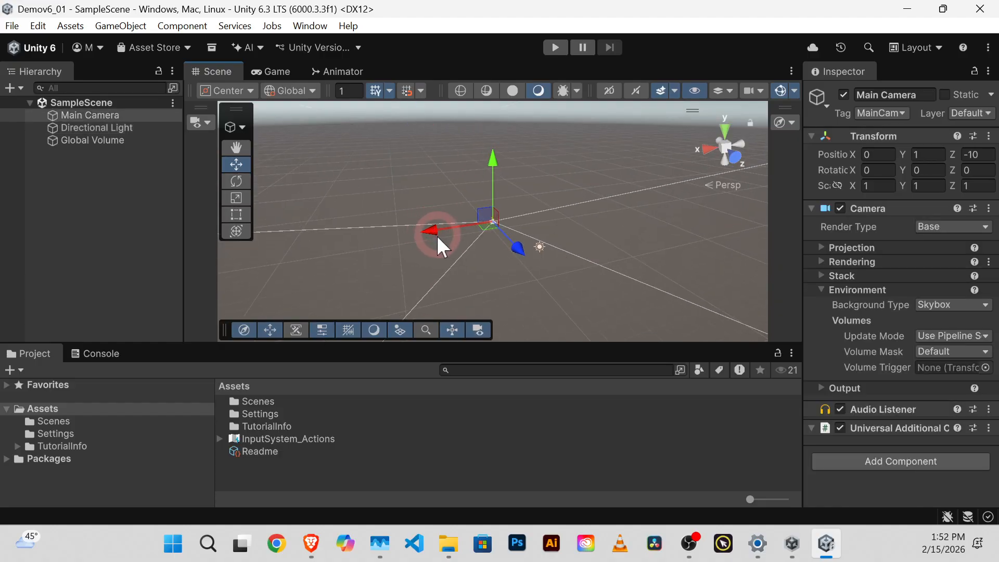
pyautogui.scroll(7, 495, 250)
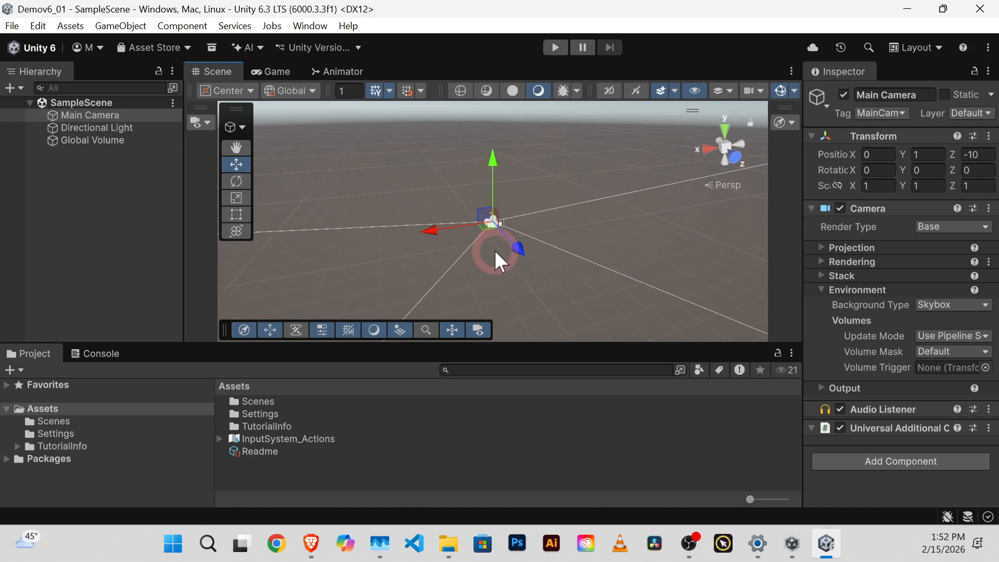
pyautogui.scroll(-2, 494, 250)
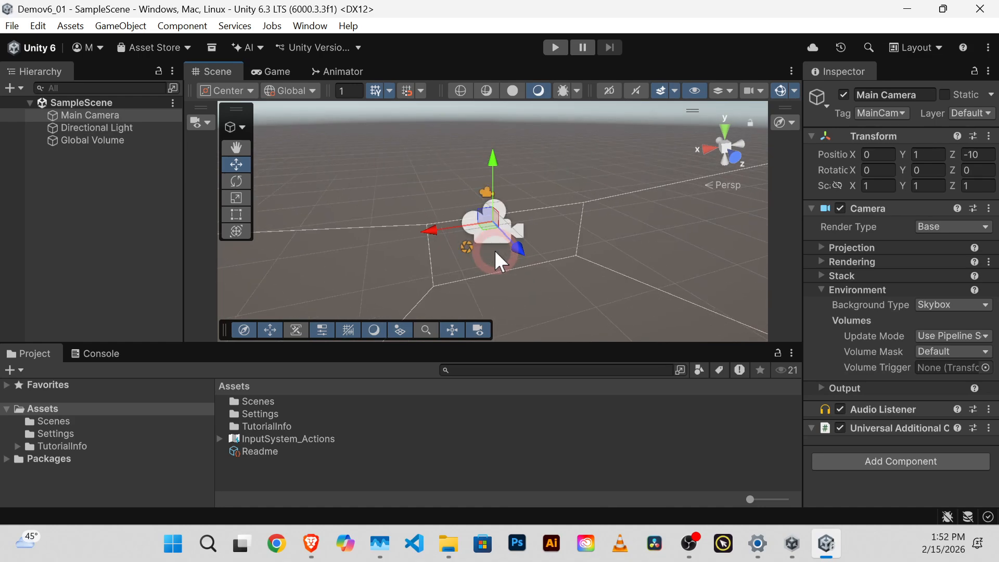
pyautogui.scroll(2, 519, 258)
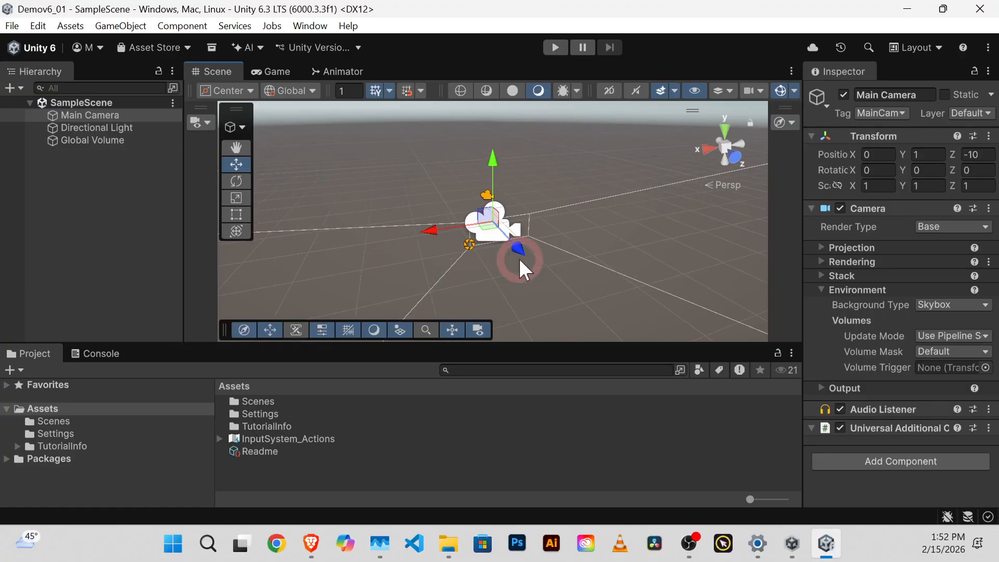
pyautogui.scroll(-2, 516, 259)
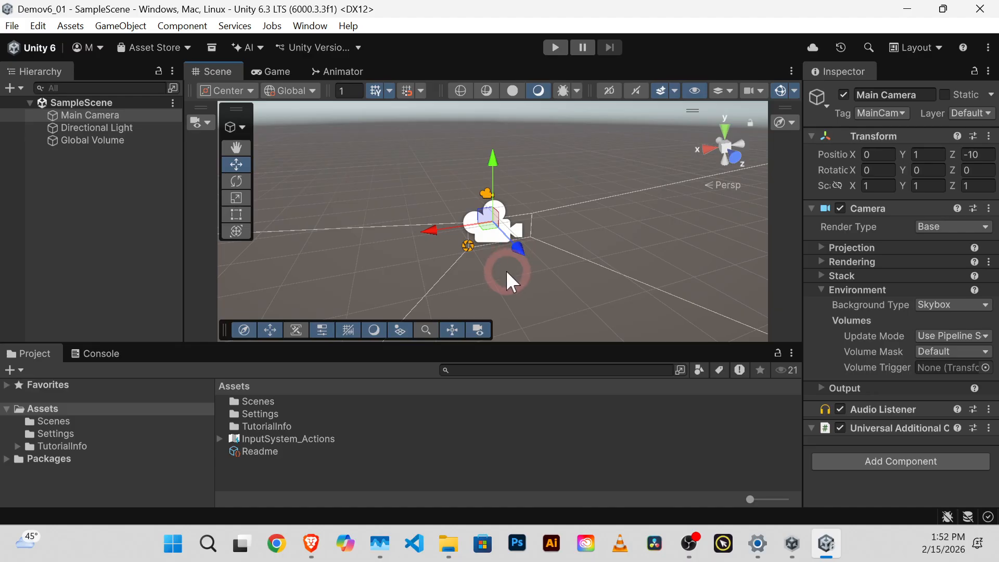
# Step: Orbit and pan the Scene view around the selected Main Camera, then zoom out from it
pyautogui.keyDown('alt'); pyautogui.moveTo(500, 294); pyautogui.dragTo(579, 280); pyautogui.keyUp('alt')
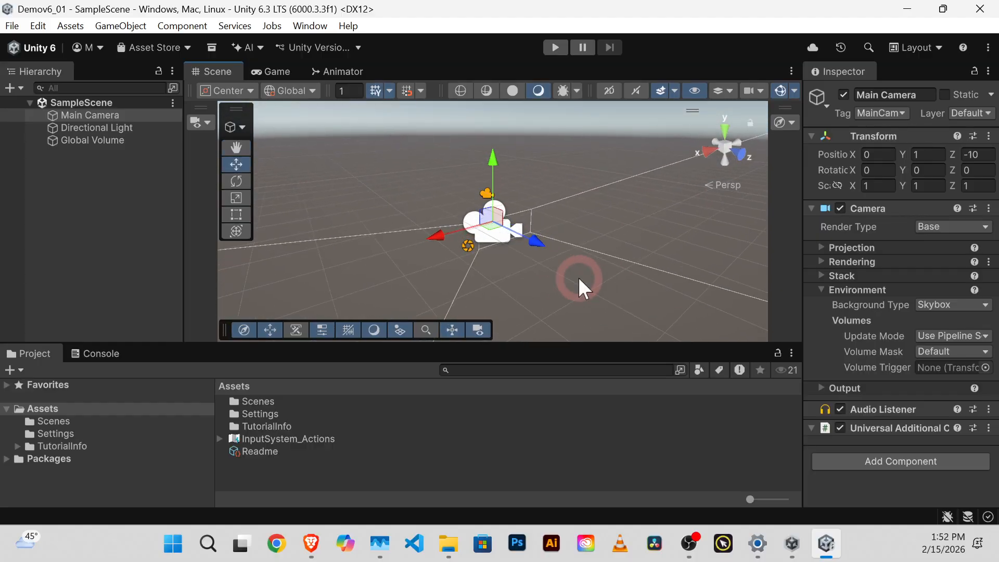
pyautogui.keyDown('alt'); pyautogui.moveTo(579, 277); pyautogui.dragTo(509, 281, button='right'); pyautogui.keyUp('alt')
pyautogui.moveTo(509, 281)
pyautogui.mouseDown(button='middle')
pyautogui.moveTo(413, 261)
pyautogui.moveTo(339, 268)
pyautogui.moveTo(613, 268)
pyautogui.moveTo(345, 267)
pyautogui.moveTo(522, 281)
pyautogui.moveTo(446, 263)
pyautogui.moveTo(548, 276)
pyautogui.moveTo(504, 276)
pyautogui.mouseUp(button='middle')
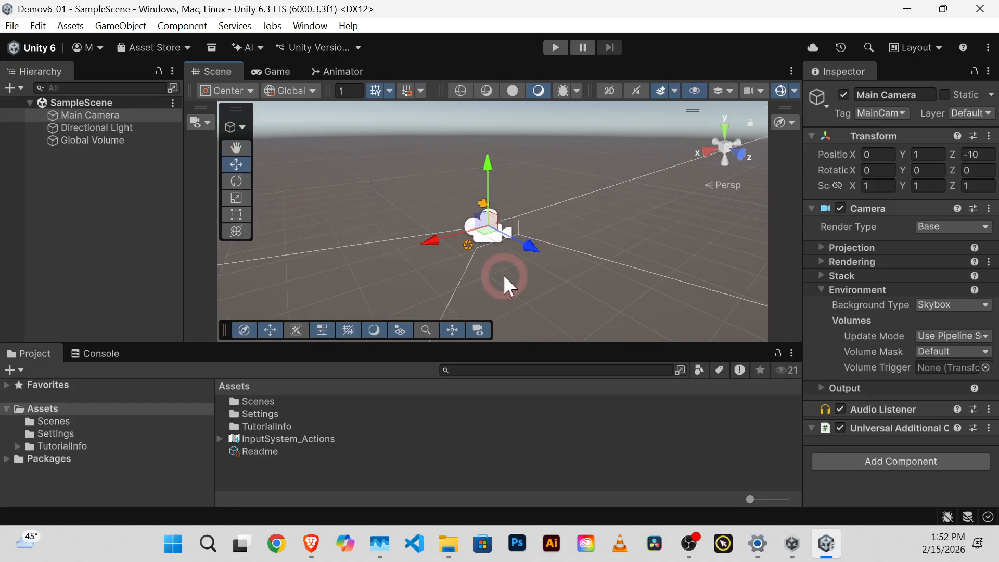
pyautogui.scroll(-5, 501, 273)
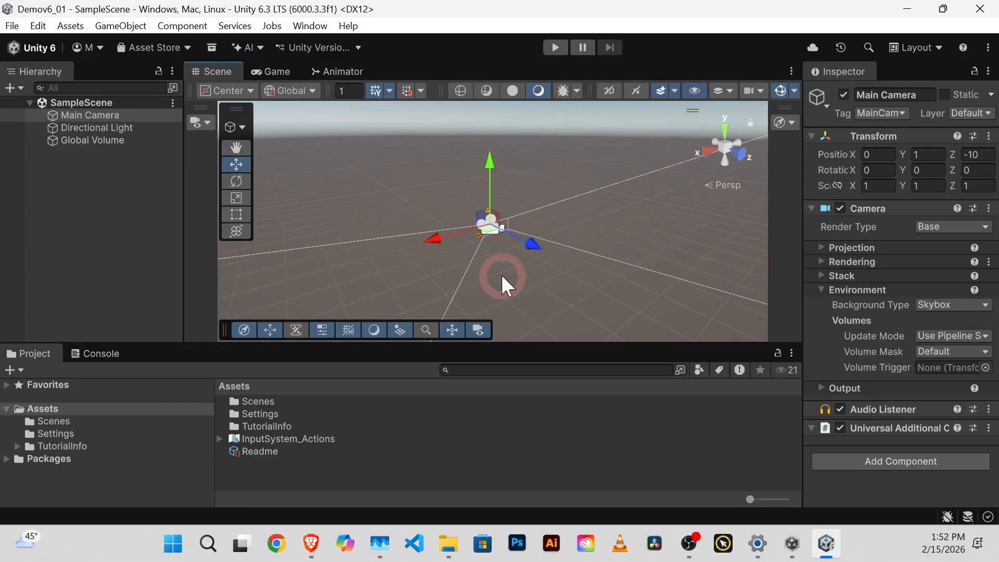
pyautogui.scroll(-2, 501, 274)
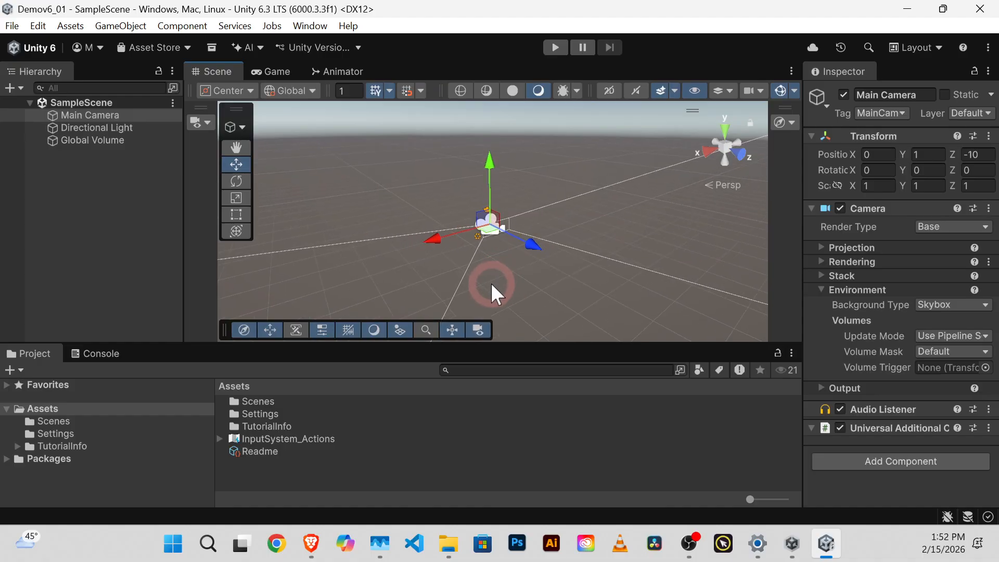
# Step: Create a folder named Characters in the project's Assets folder
pyautogui.rightClick(308, 472)
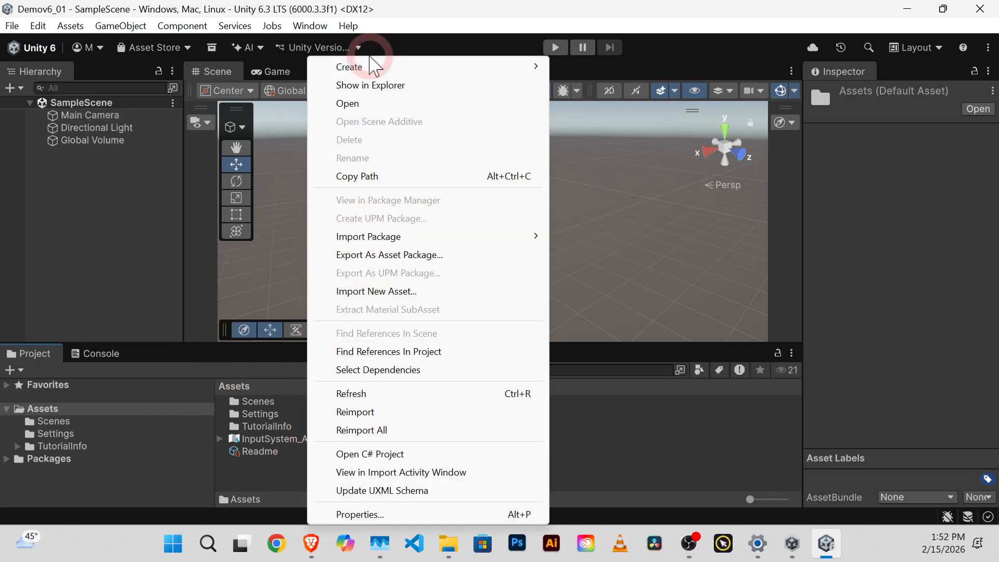
pyautogui.moveTo(498, 63)
pyautogui.click(593, 68)
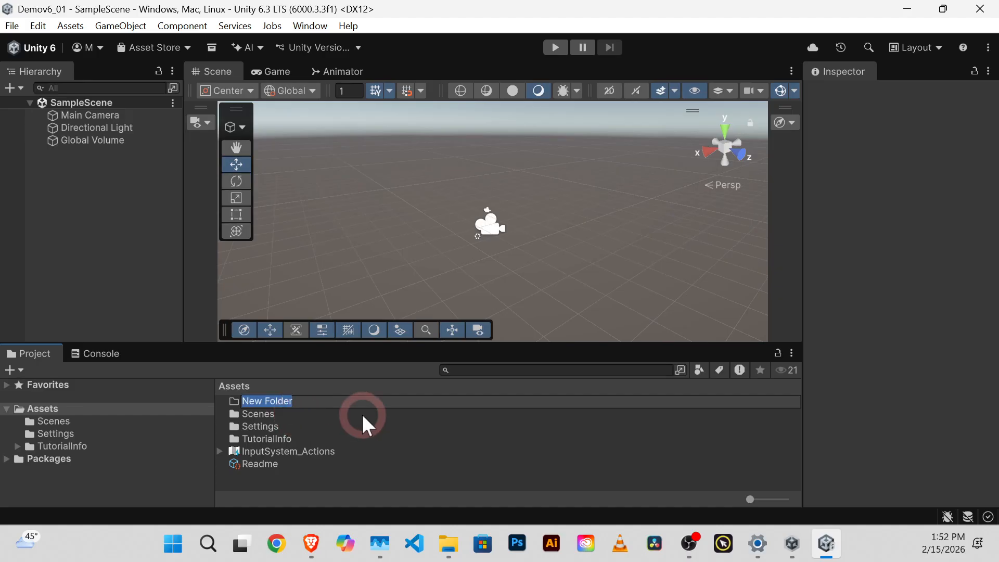
pyautogui.write('Characters')
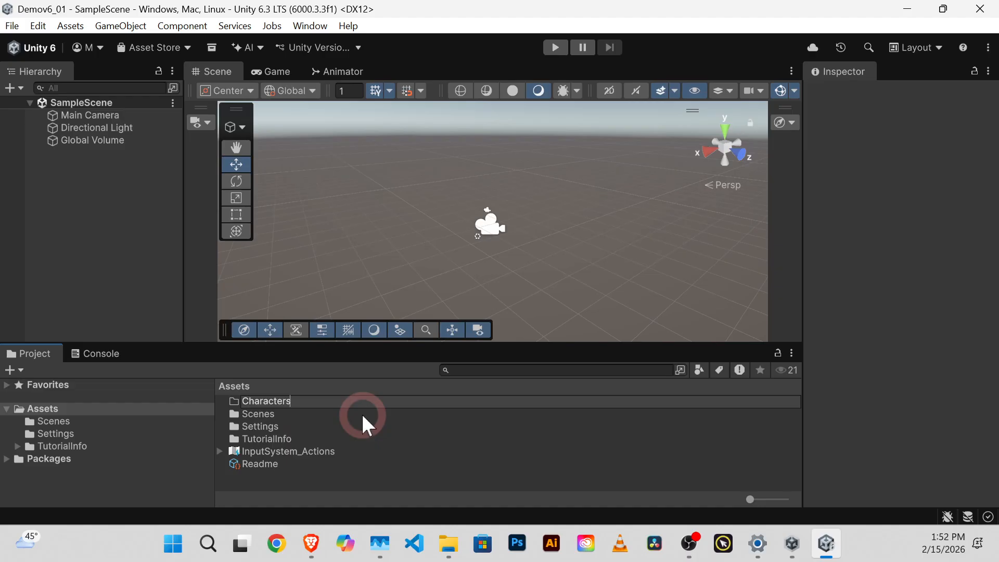
pyautogui.press('Return')
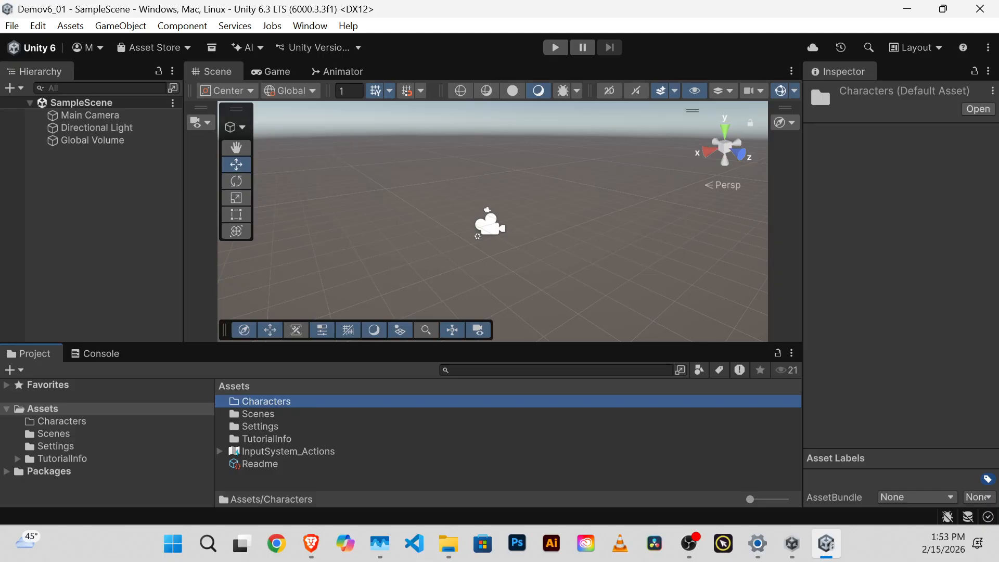
# Step: Switch to the Brave browser, search the web for "unity store" and open the Unity Asset Store site
pyautogui.hotkey('alt', 'Tab')
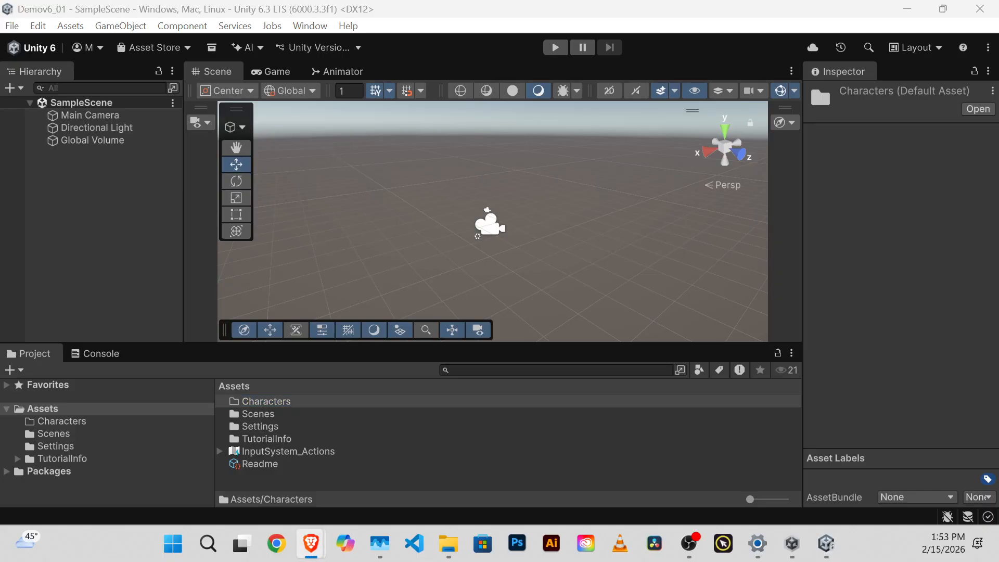
pyautogui.moveTo(0, 190); pyautogui.dragTo(413, 31)
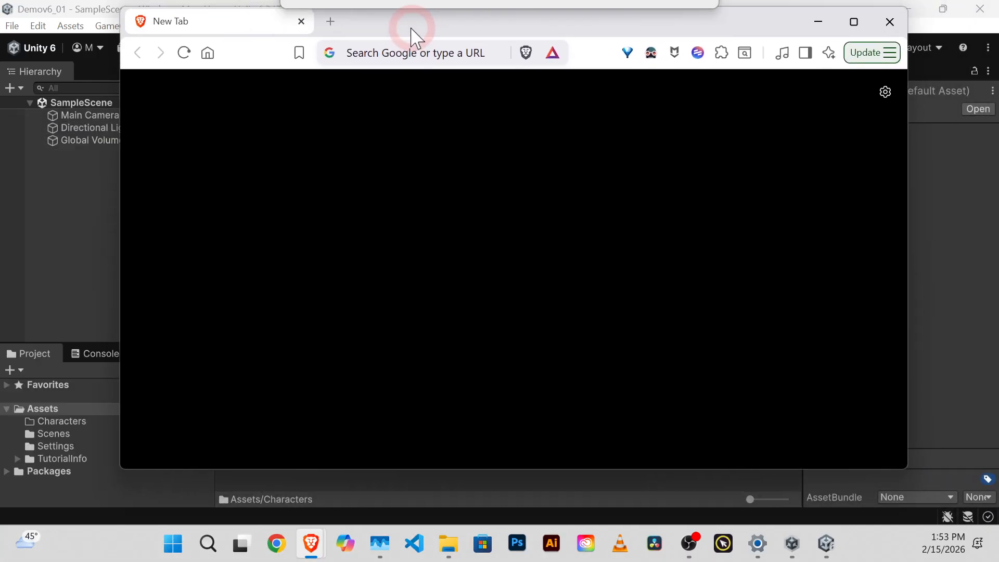
pyautogui.click(364, 52)
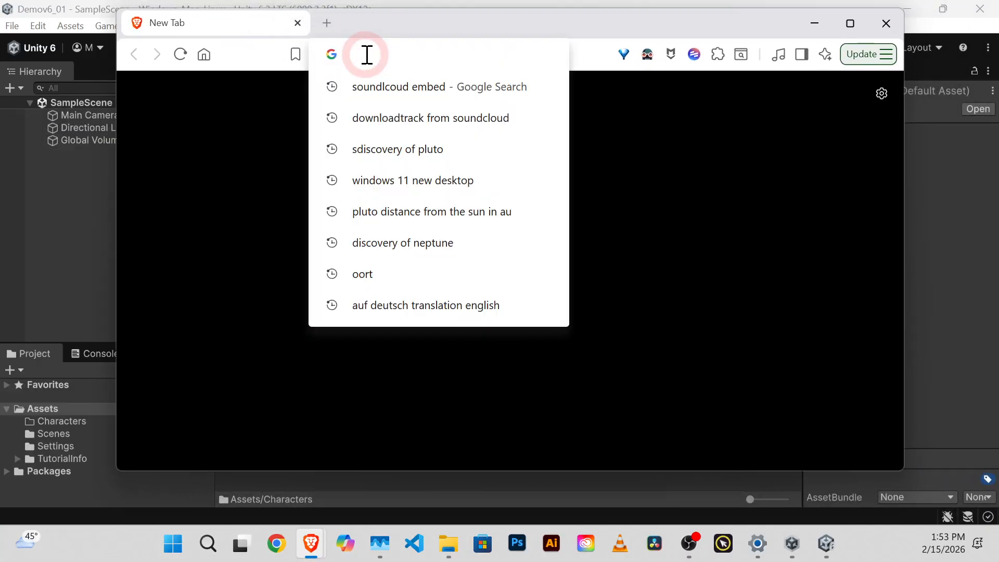
pyautogui.write('unity store')
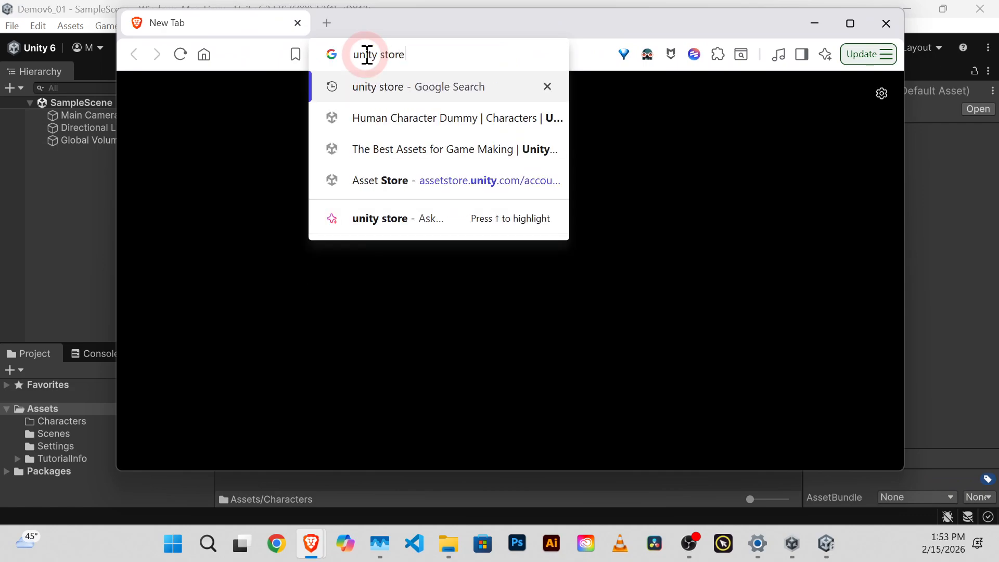
pyautogui.press('Return')
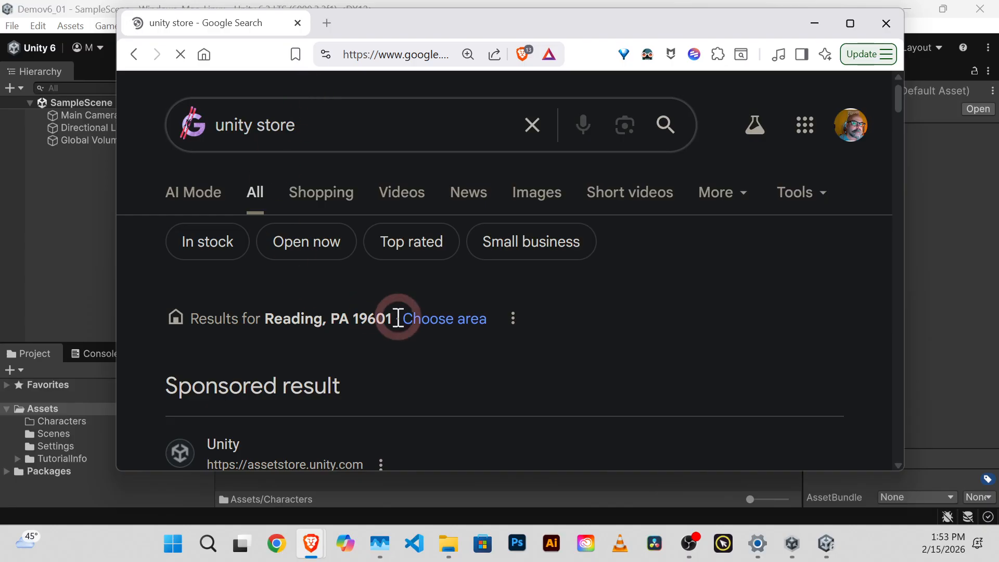
pyautogui.scroll(-4, 398, 317)
pyautogui.click(217, 259)
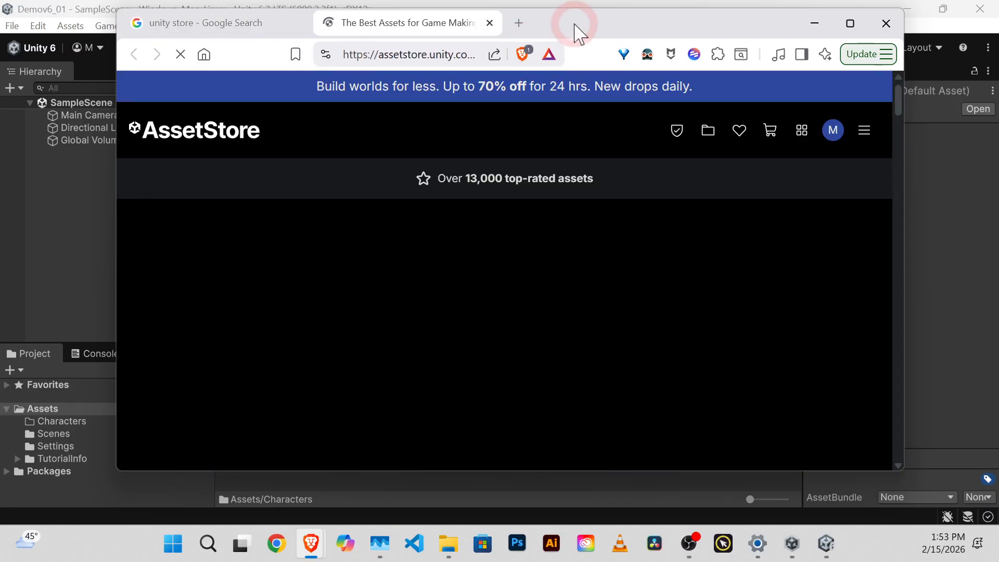
# Step: Maximize the browser window and open the Asset Store's Humanoids category under 3D Characters
pyautogui.moveTo(575, 29); pyautogui.dragTo(565, 2)
pyautogui.click(29, 182)
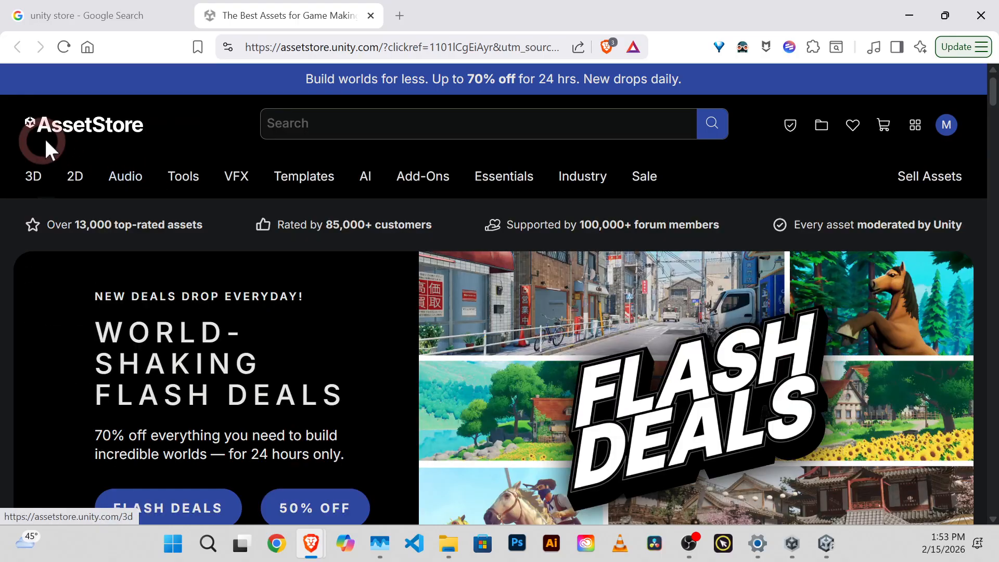
pyautogui.moveTo(34, 176)
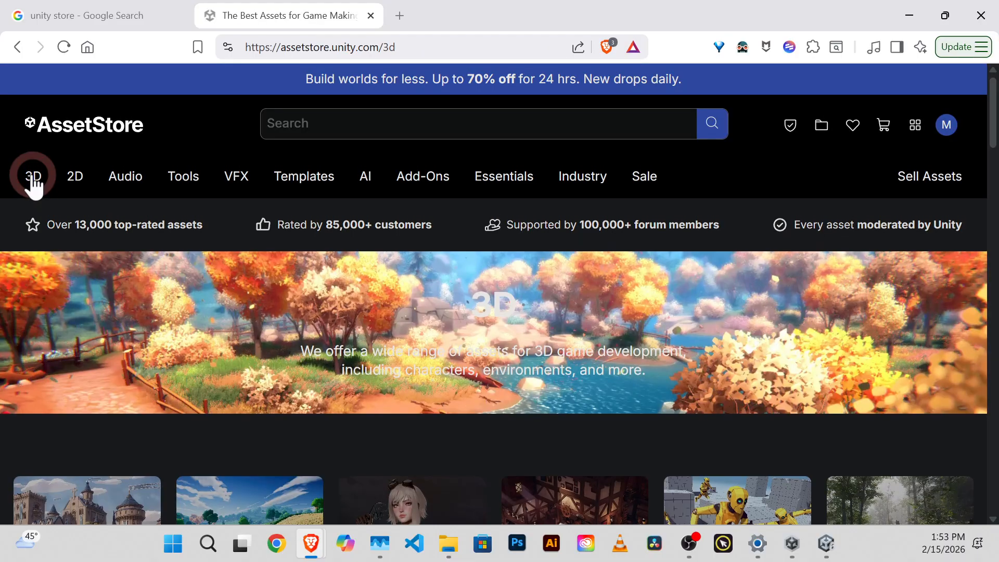
pyautogui.moveTo(83, 191)
pyautogui.scroll(-6, 82, 189)
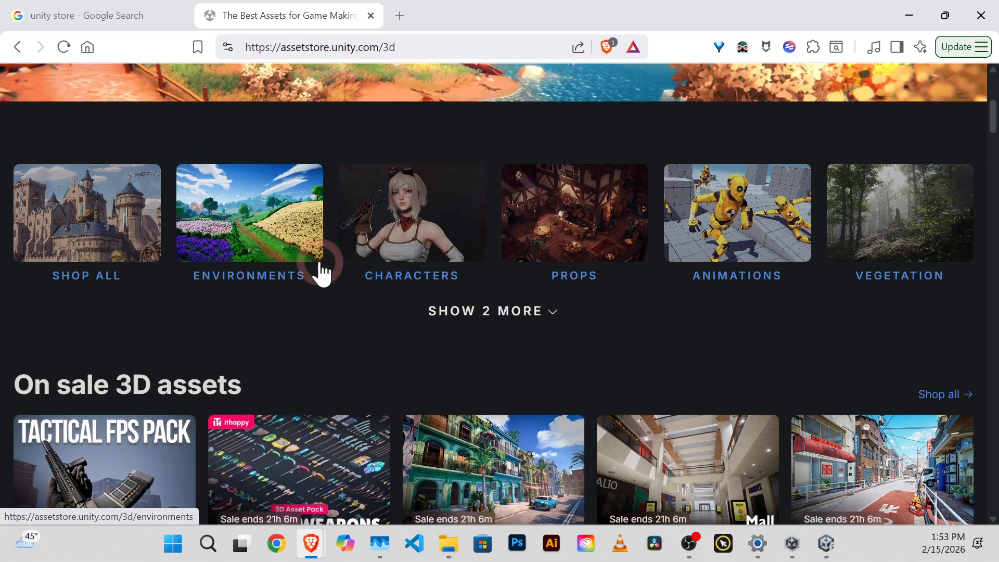
pyautogui.click(428, 225)
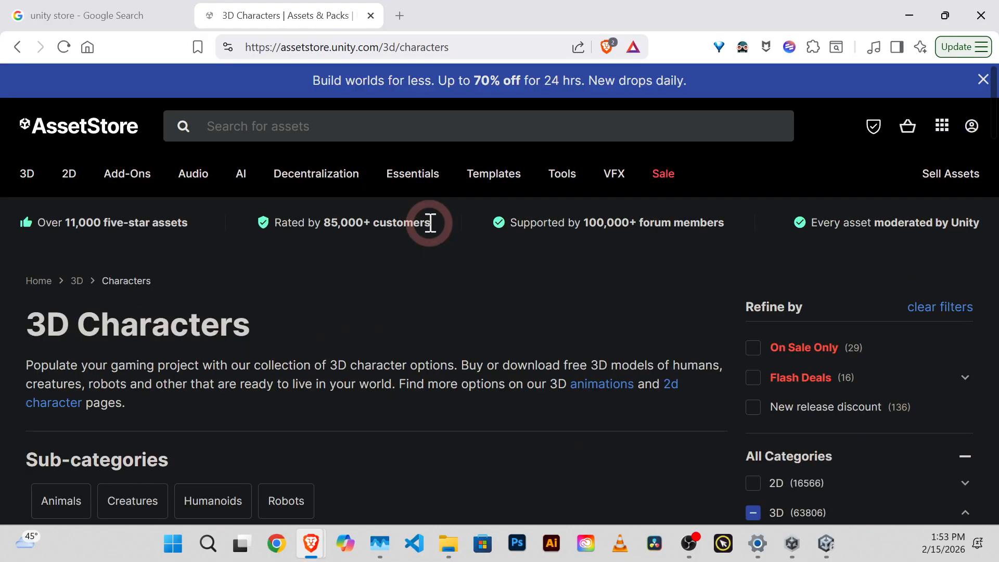
pyautogui.scroll(-5, 428, 222)
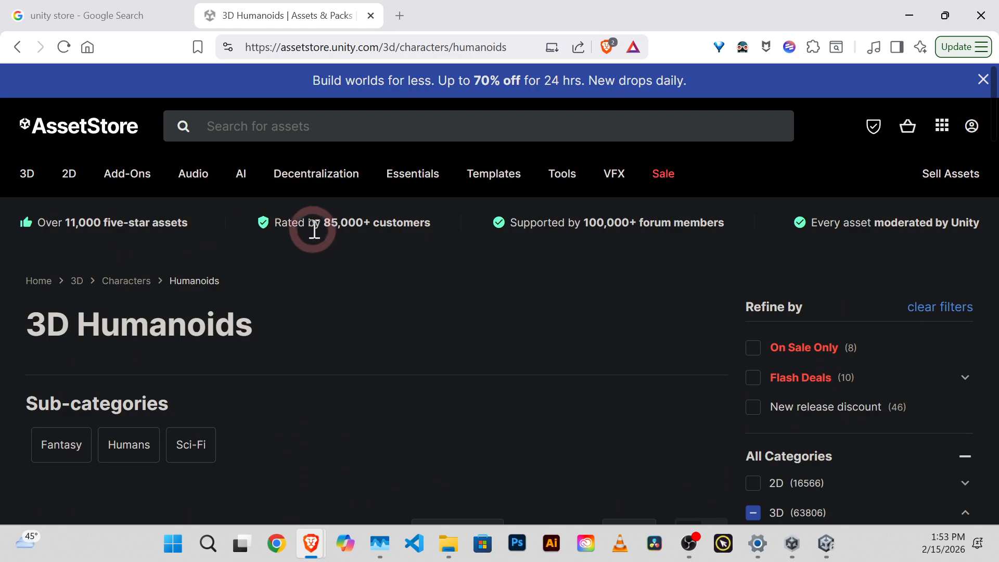
# Step: Sort the 3D Humanoids assets by Price (Low to High)
pyautogui.scroll(-6, 291, 253)
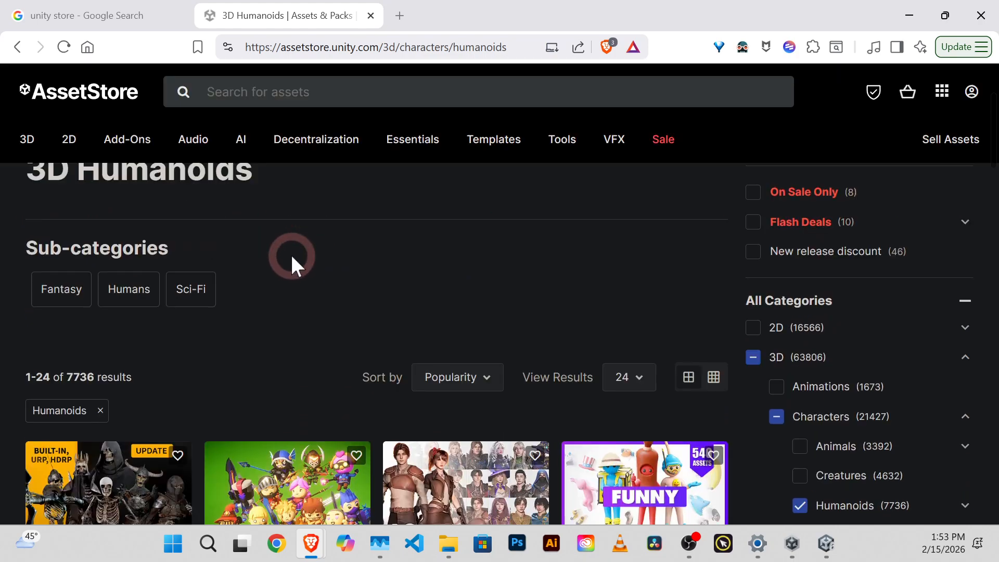
pyautogui.scroll(6, 289, 250)
pyautogui.scroll(-2, 290, 252)
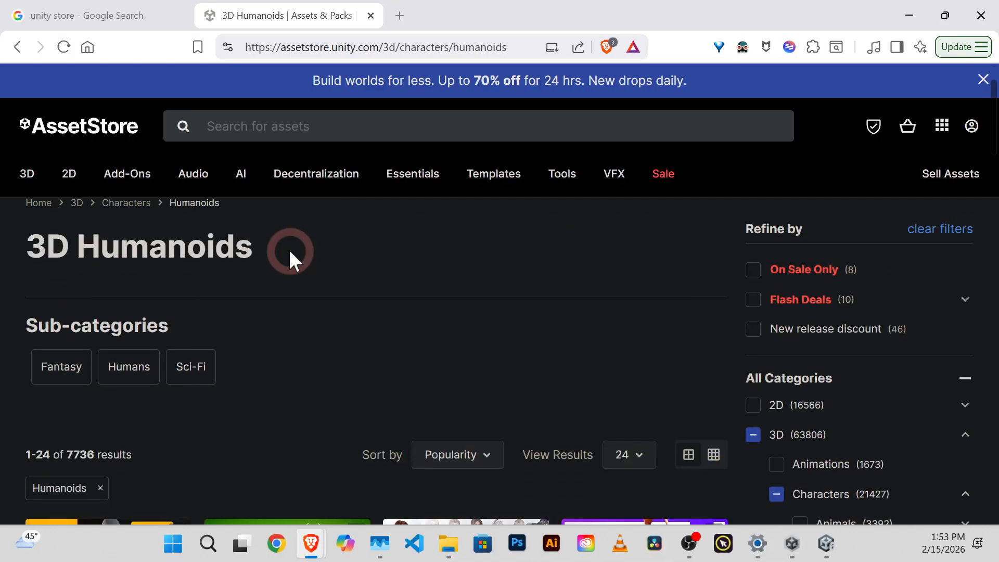
pyautogui.scroll(-2, 290, 252)
pyautogui.scroll(2, 290, 252)
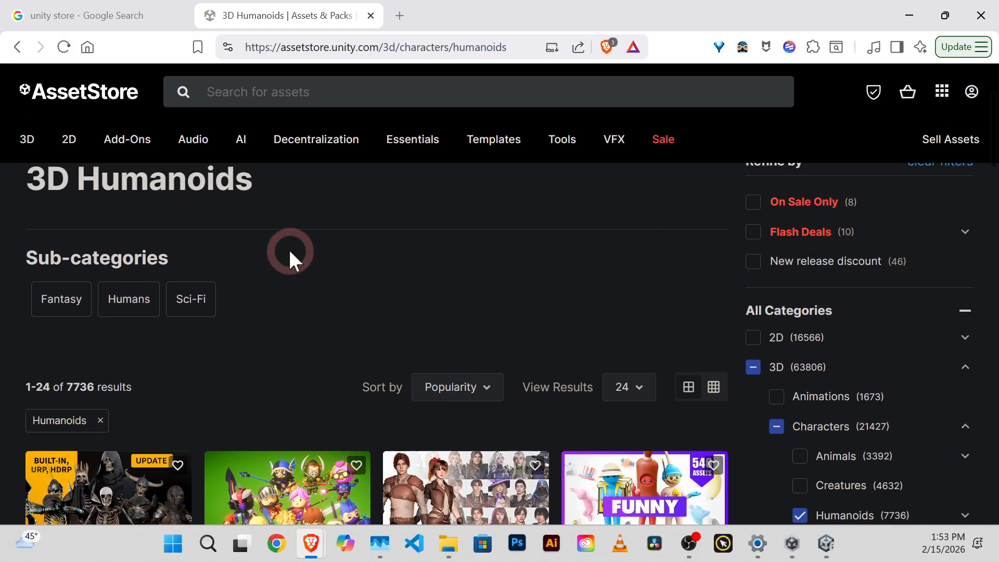
pyautogui.scroll(-4, 289, 252)
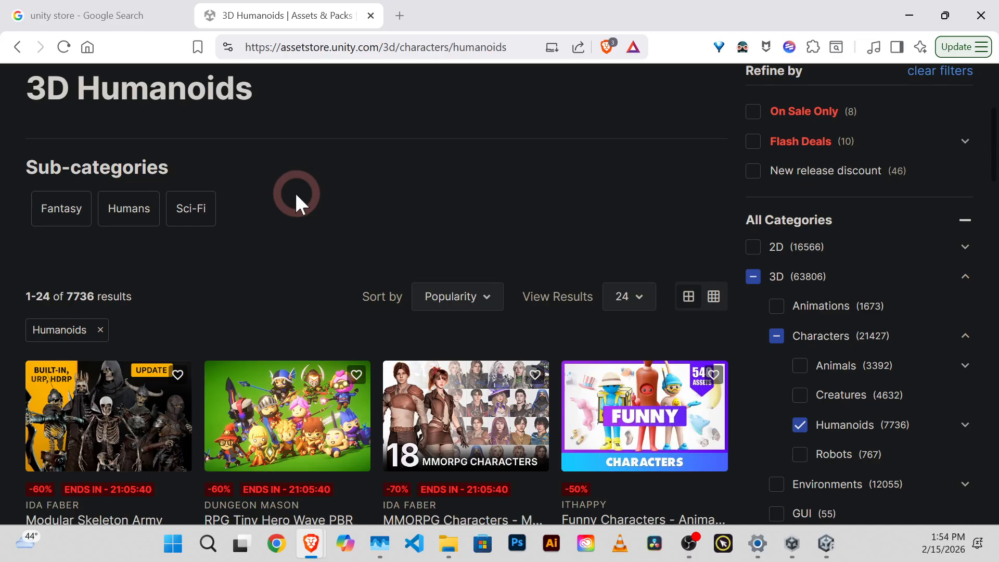
pyautogui.scroll(-1, 296, 194)
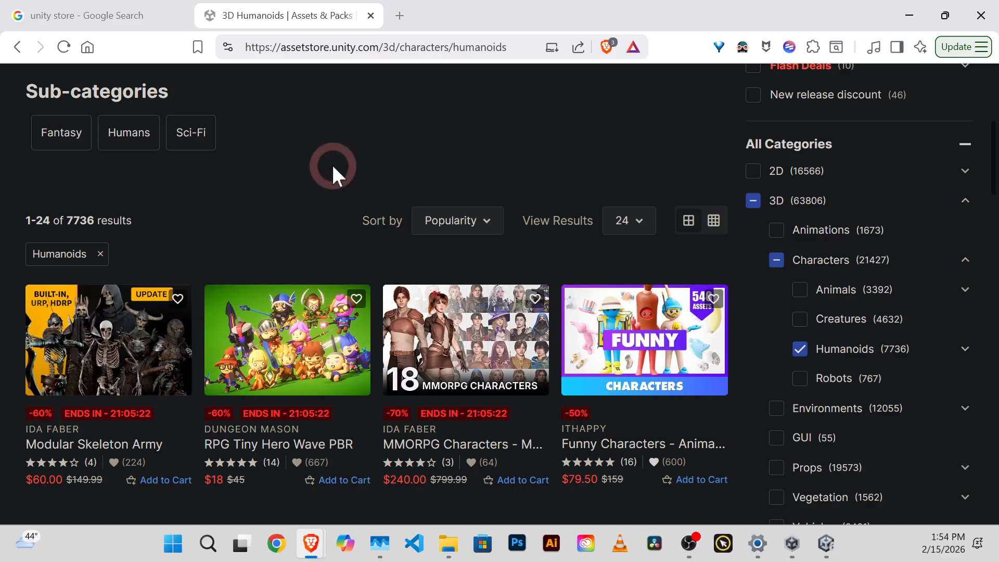
pyautogui.click(456, 223)
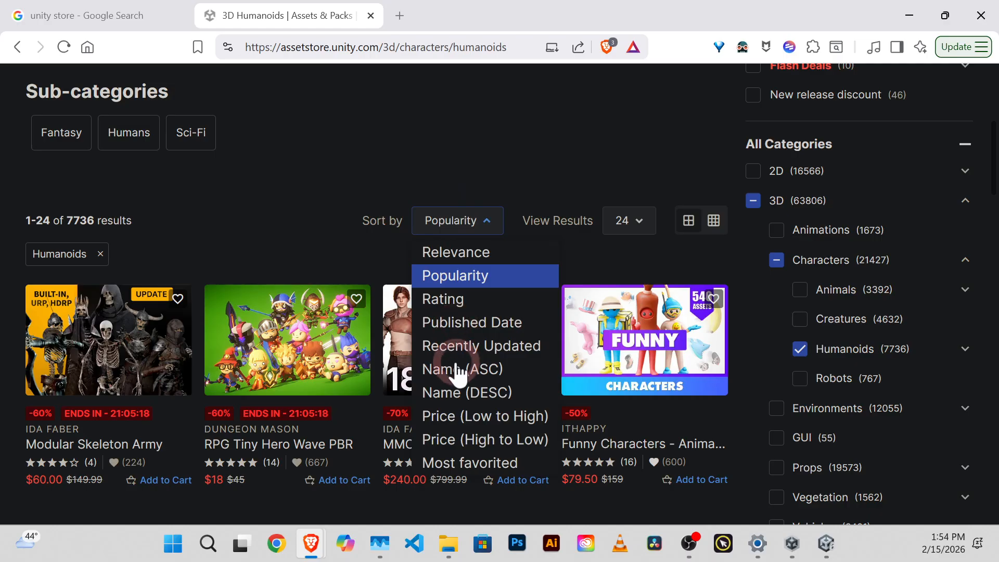
pyautogui.click(453, 422)
# Step: Browse the free humanoid assets and open the Human Character Dummy page
pyautogui.scroll(-5, 239, 306)
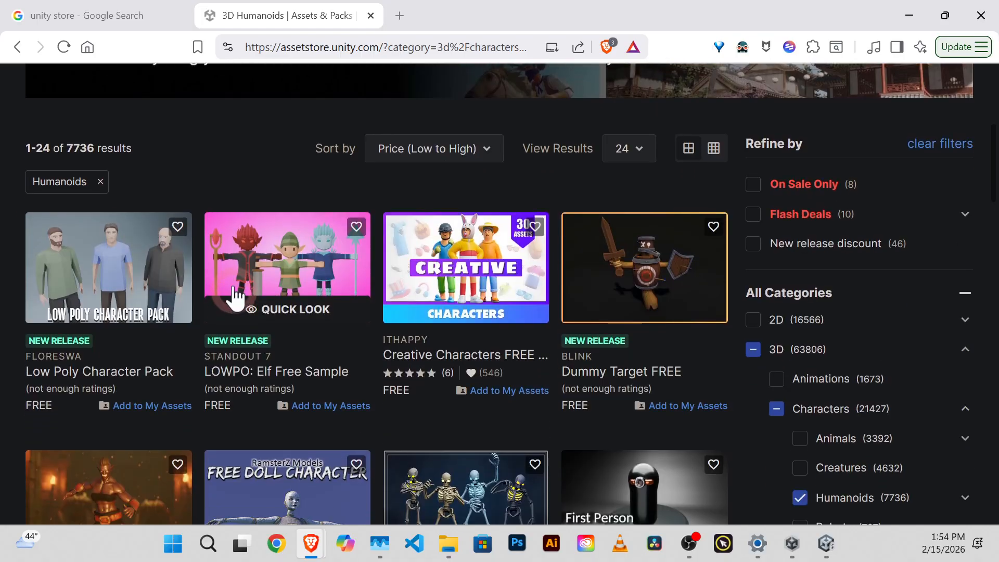
pyautogui.scroll(-3, 195, 213)
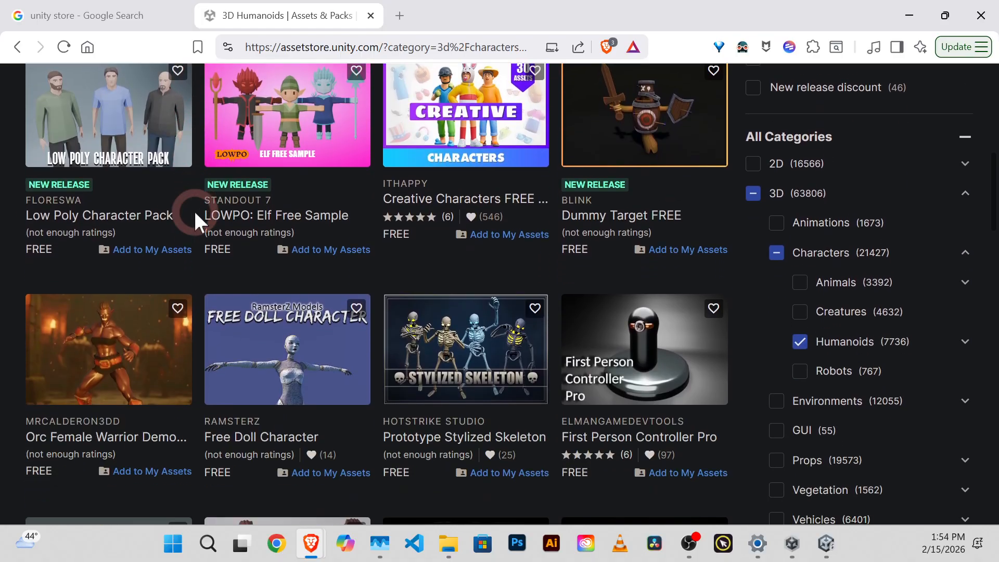
pyautogui.scroll(-3, 195, 220)
pyautogui.scroll(-5, 194, 210)
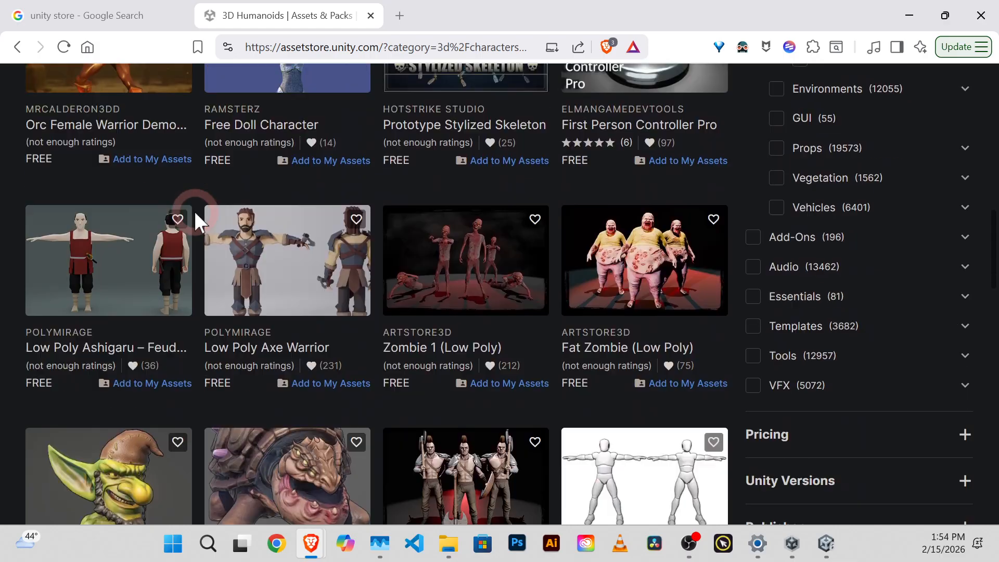
pyautogui.scroll(-1, 193, 211)
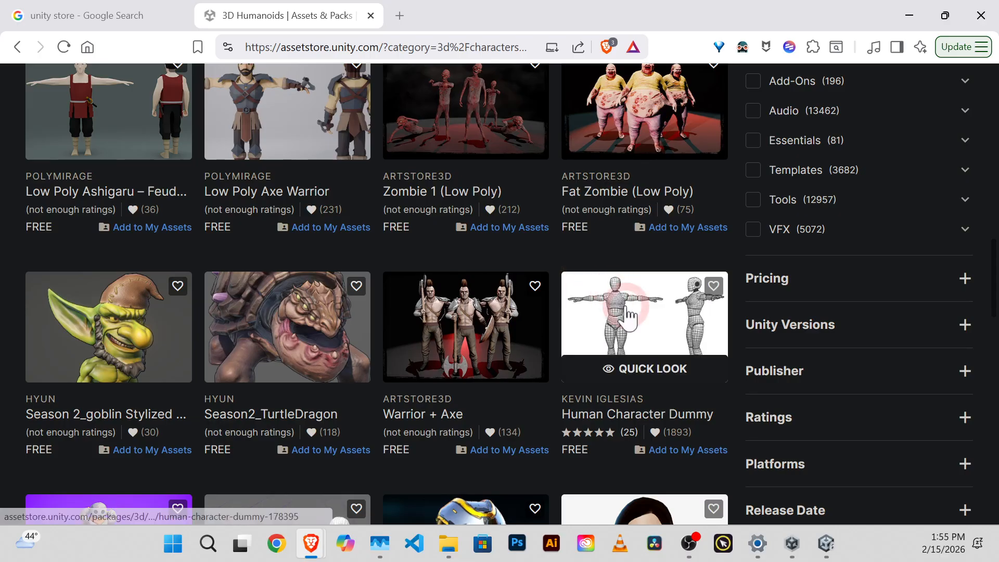
pyautogui.click(663, 316)
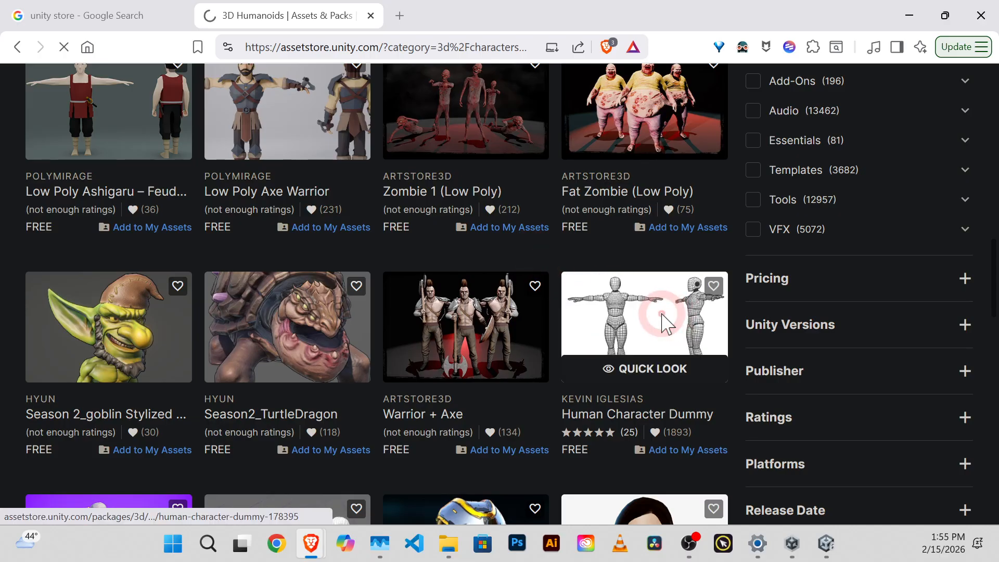
pyautogui.scroll(-3, 579, 285)
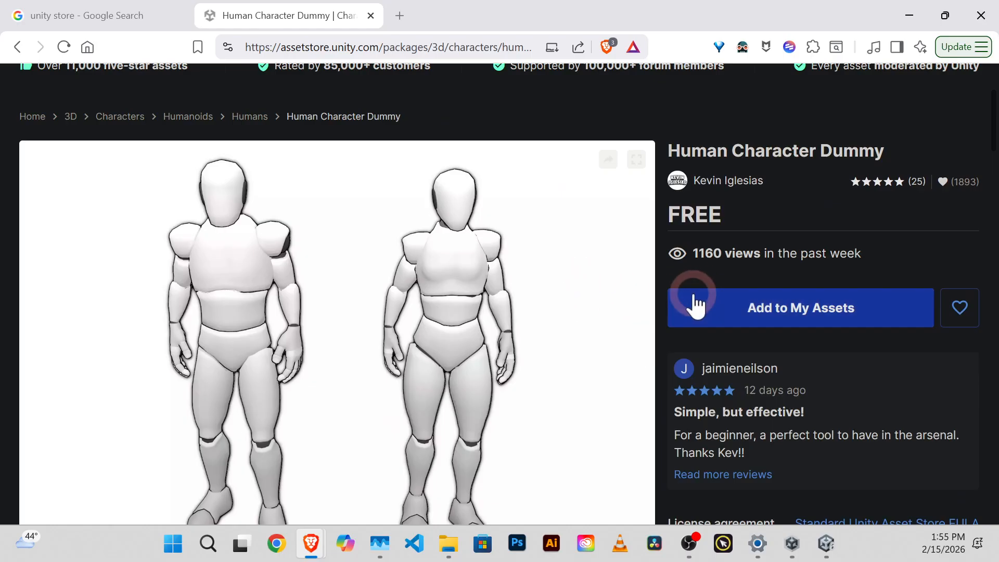
# Step: Open the Human Character Dummy page address in a new private window, look over the page there, and minimize that window
pyautogui.click(446, 49)
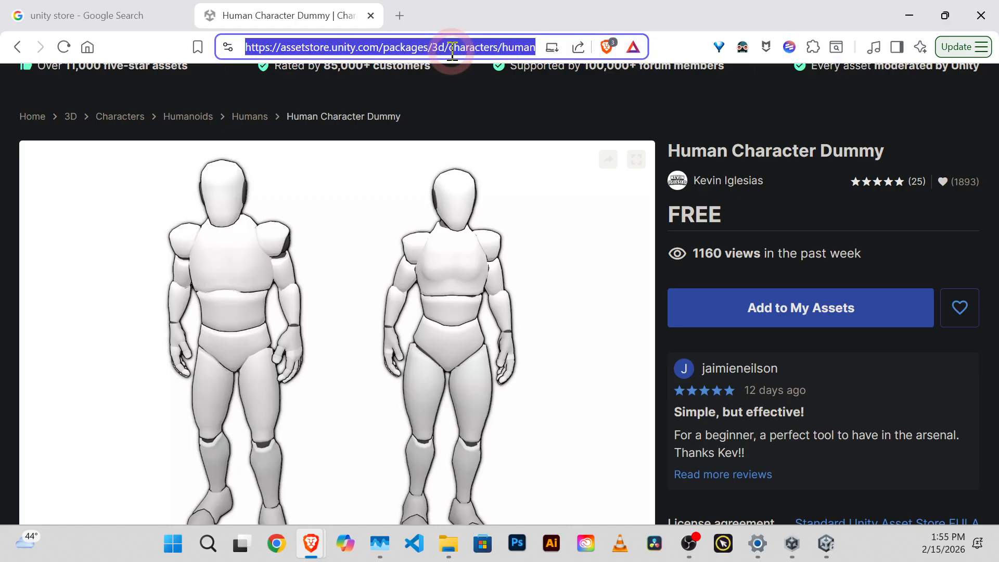
pyautogui.click(981, 47)
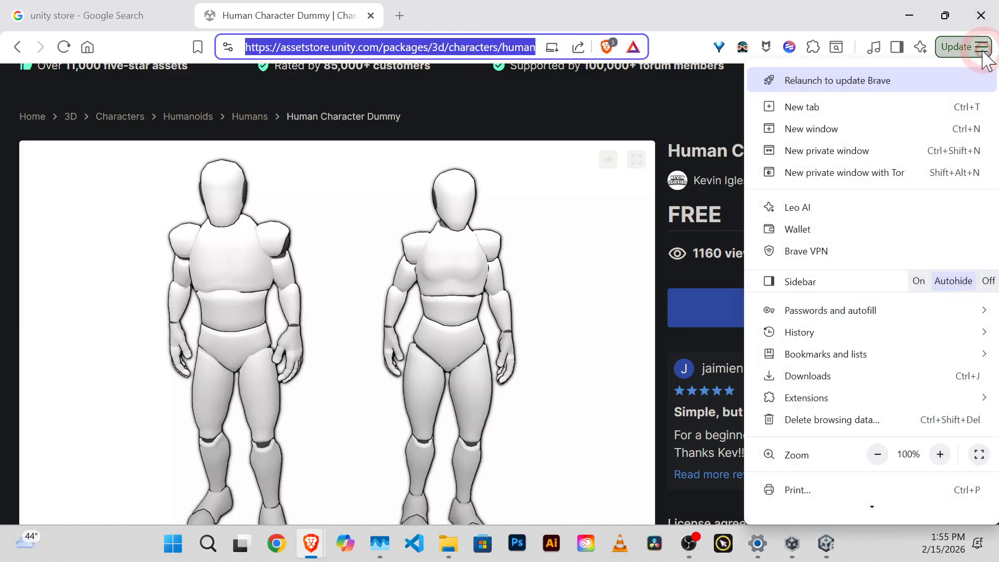
pyautogui.click(829, 159)
pyautogui.write('https://assetstore.unity.com/packages/3d/characters/humanoids/humans/human-character-dummy-178395')
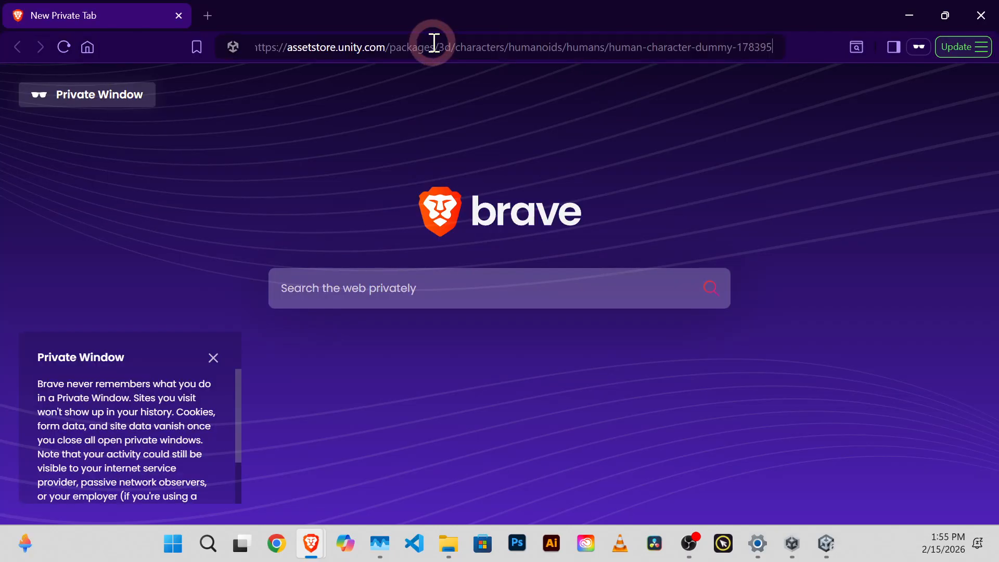
pyautogui.press('Return')
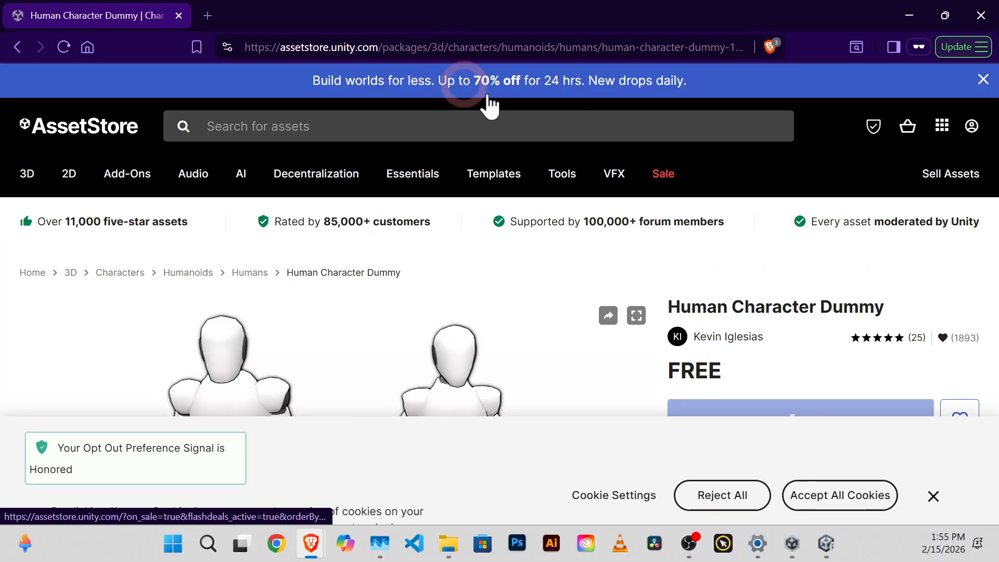
pyautogui.moveTo(705, 208)
pyautogui.scroll(-3, 468, 280)
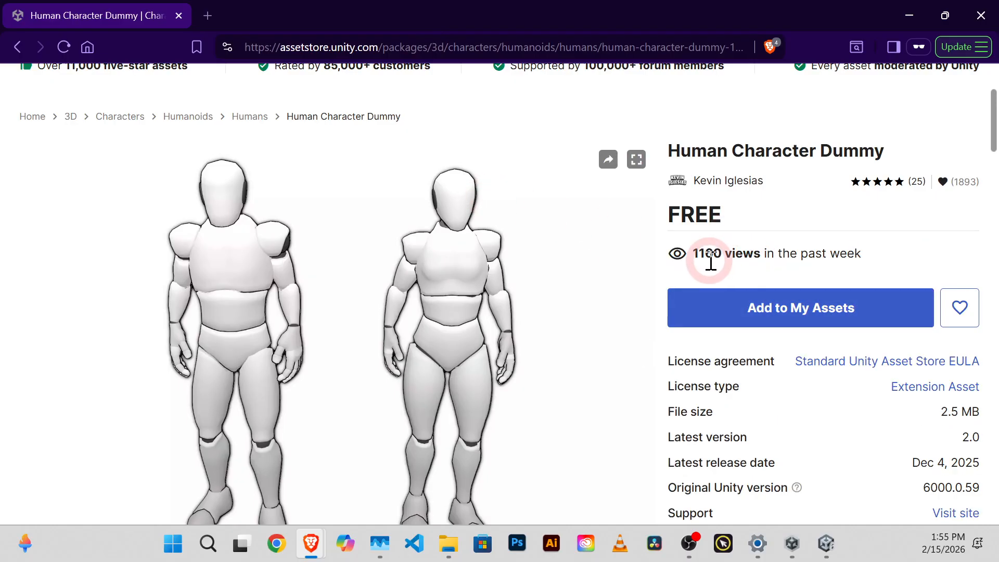
pyautogui.scroll(3, 635, 305)
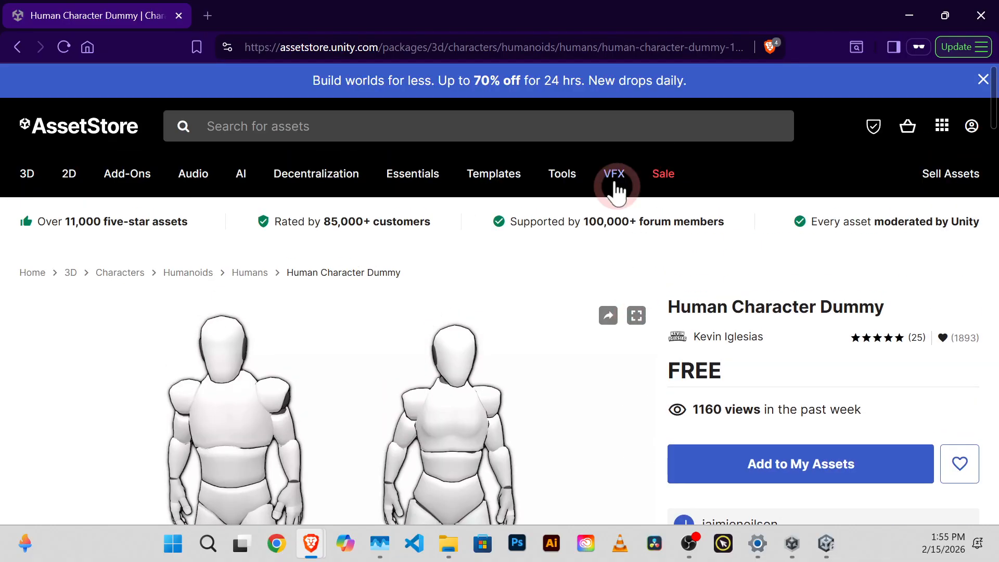
pyautogui.click(909, 16)
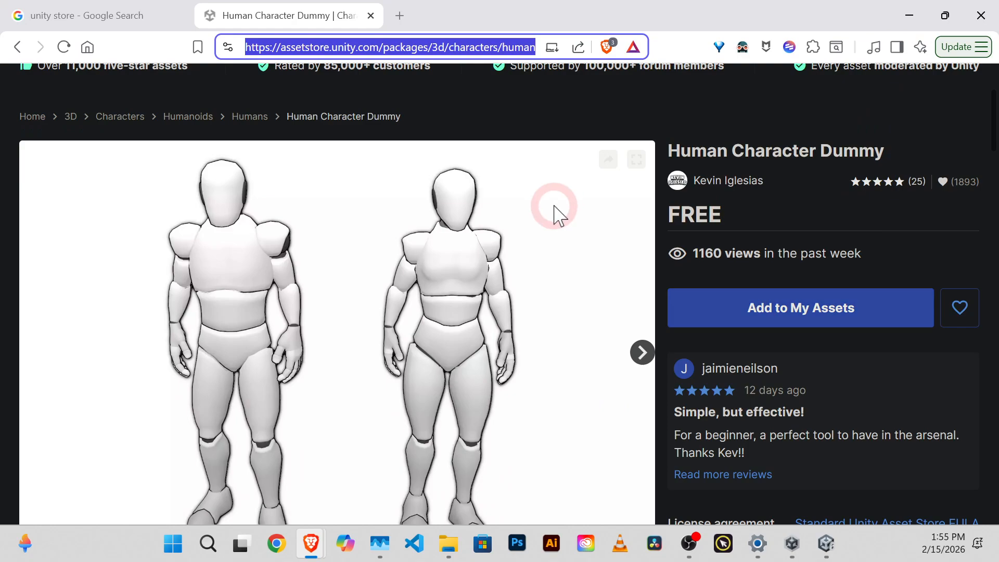
# Step: Add the free Human Character Dummy asset to My Assets
pyautogui.scroll(-1, 556, 213)
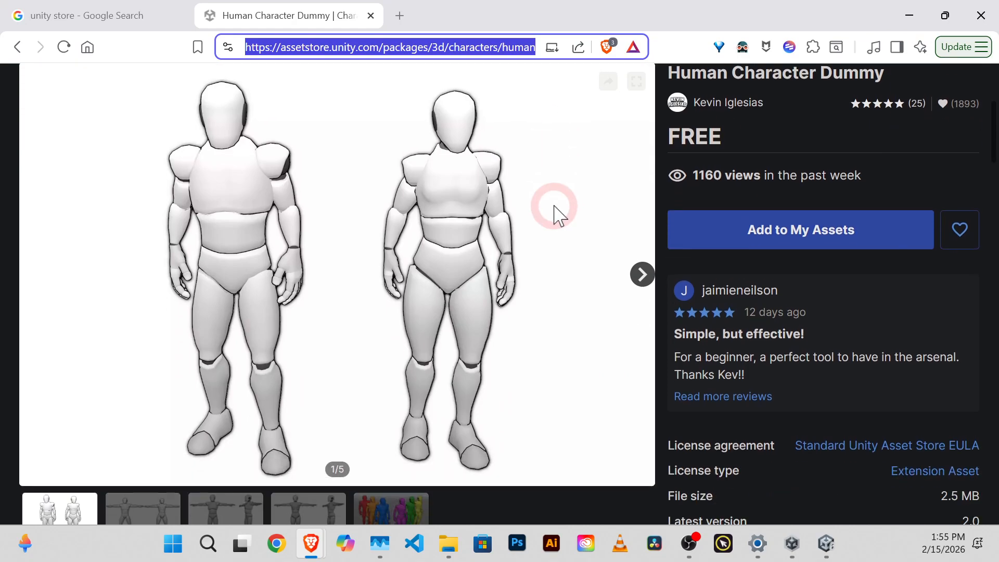
pyautogui.click(774, 244)
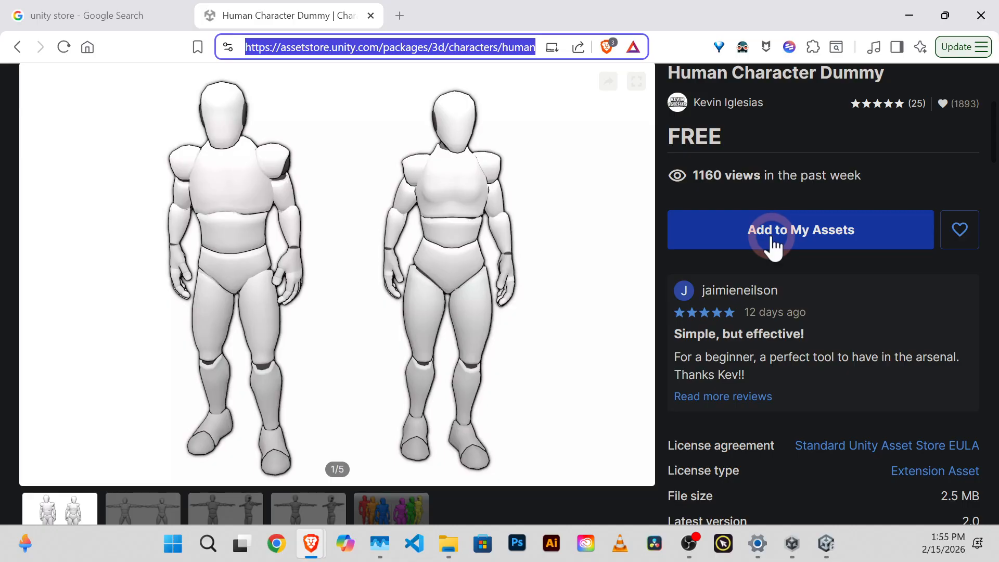
pyautogui.scroll(4, 653, 226)
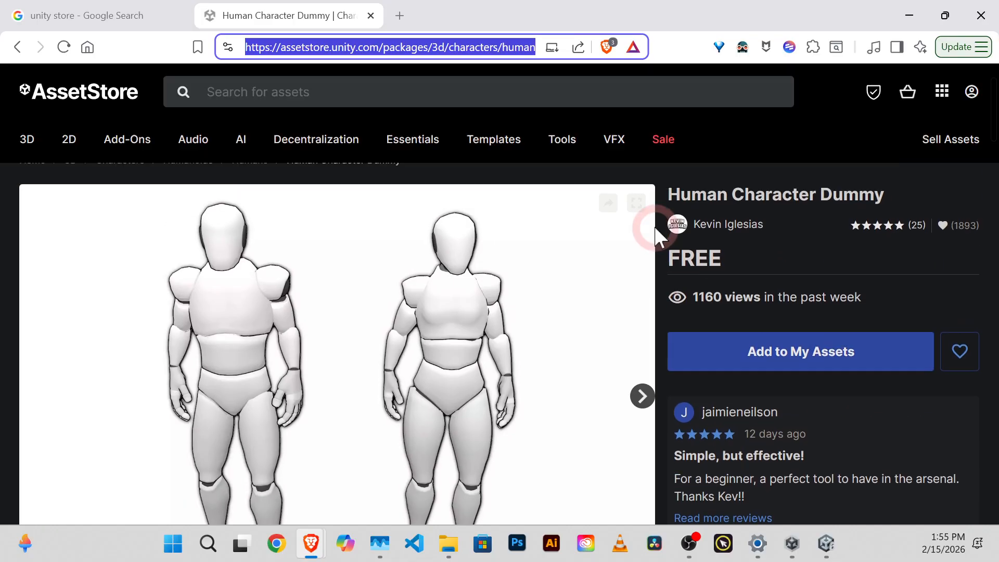
pyautogui.scroll(-3, 653, 229)
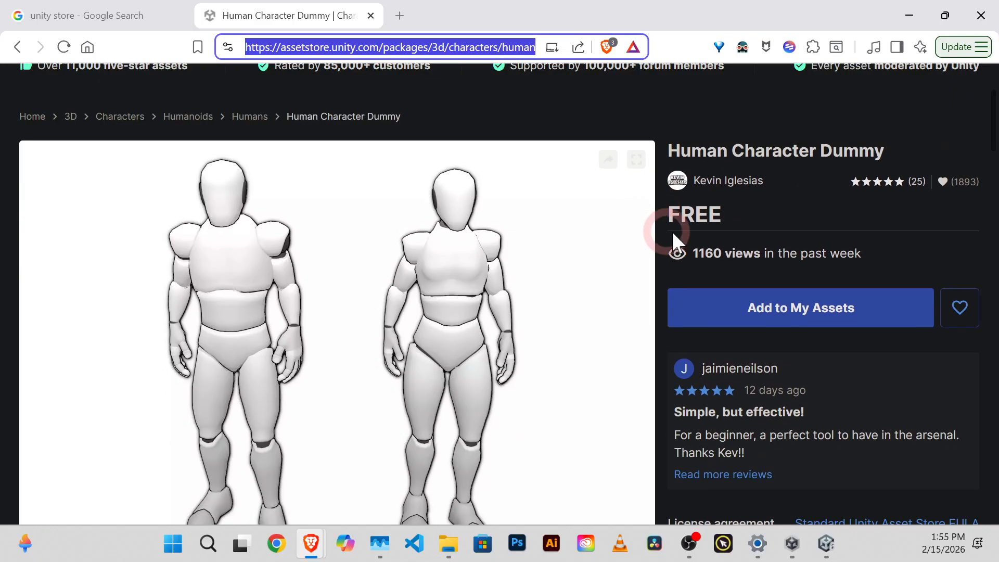
pyautogui.click(788, 310)
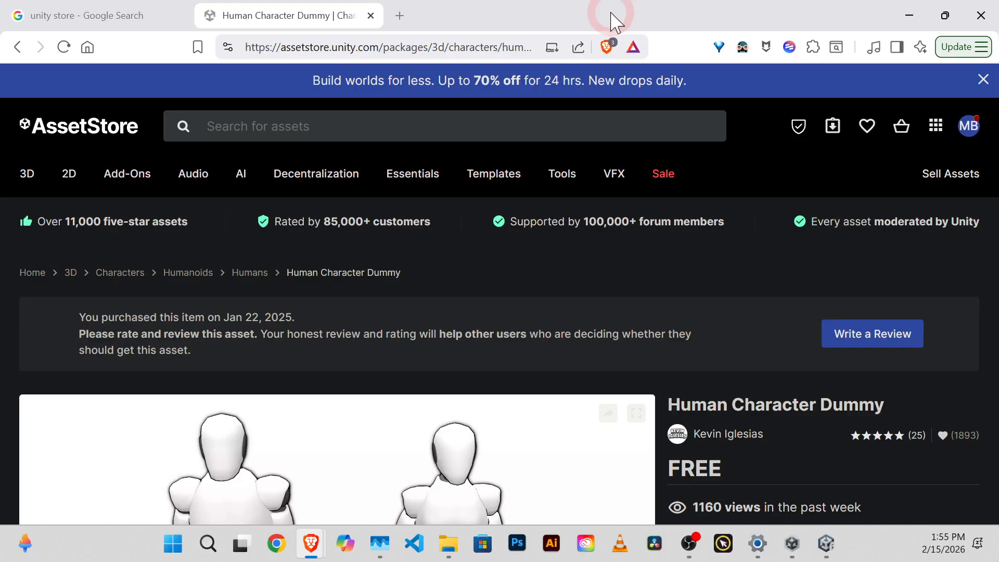
# Step: Open Human Character Dummy in the Unity Editor, allow the browser to launch it, and move the Package Manager window fully into view
pyautogui.scroll(-3, 745, 236)
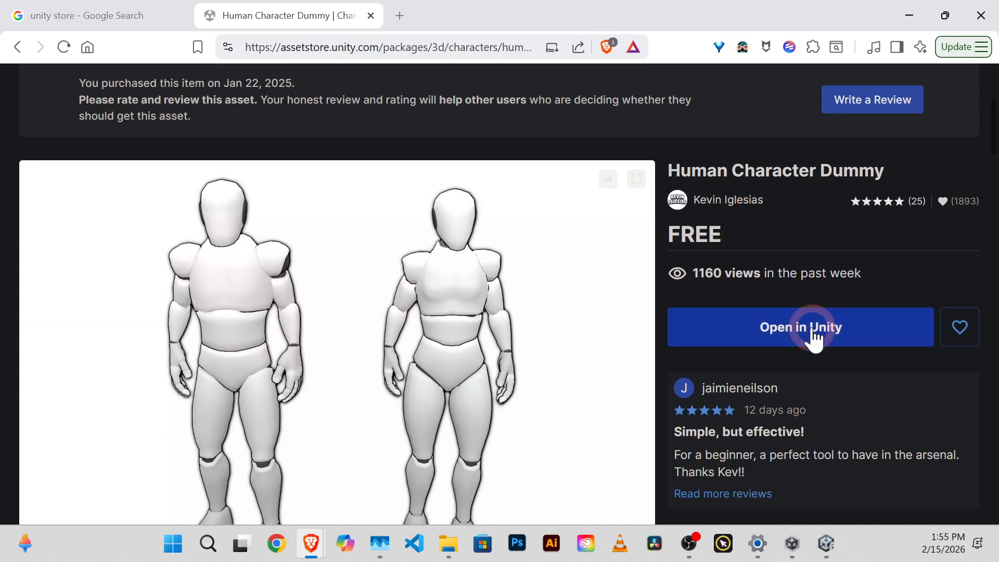
pyautogui.click(786, 338)
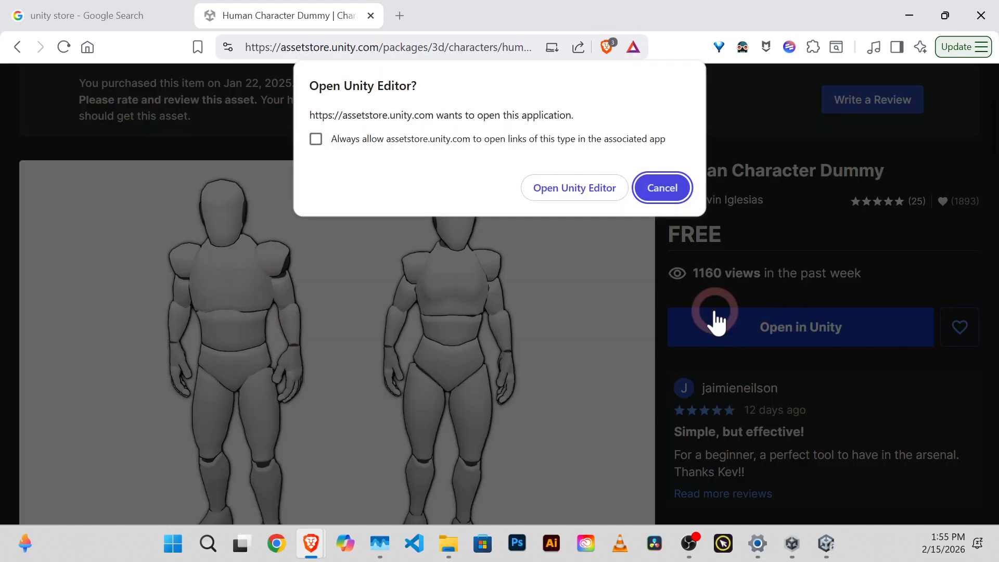
pyautogui.click(587, 189)
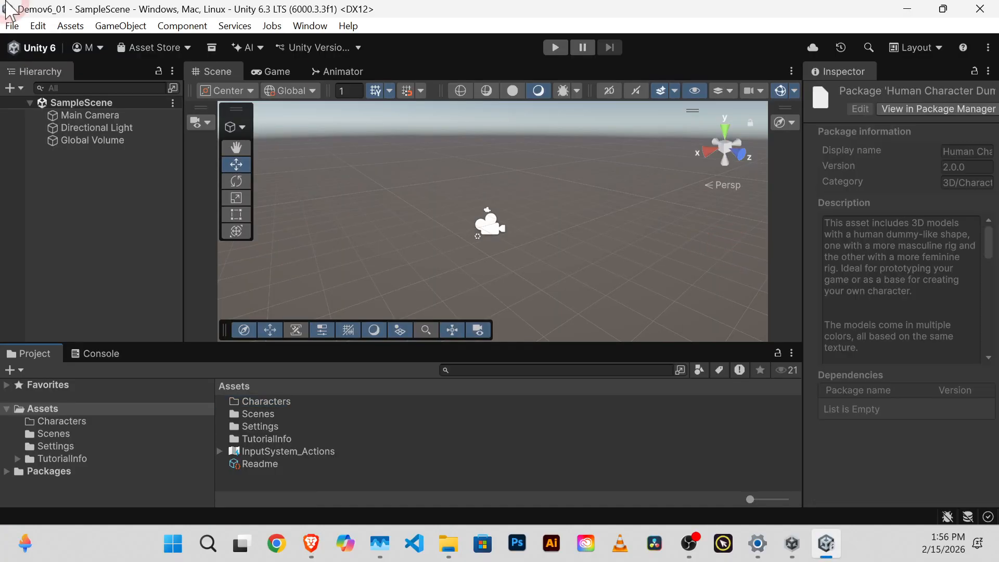
pyautogui.moveTo(0, 151); pyautogui.dragTo(593, 48)
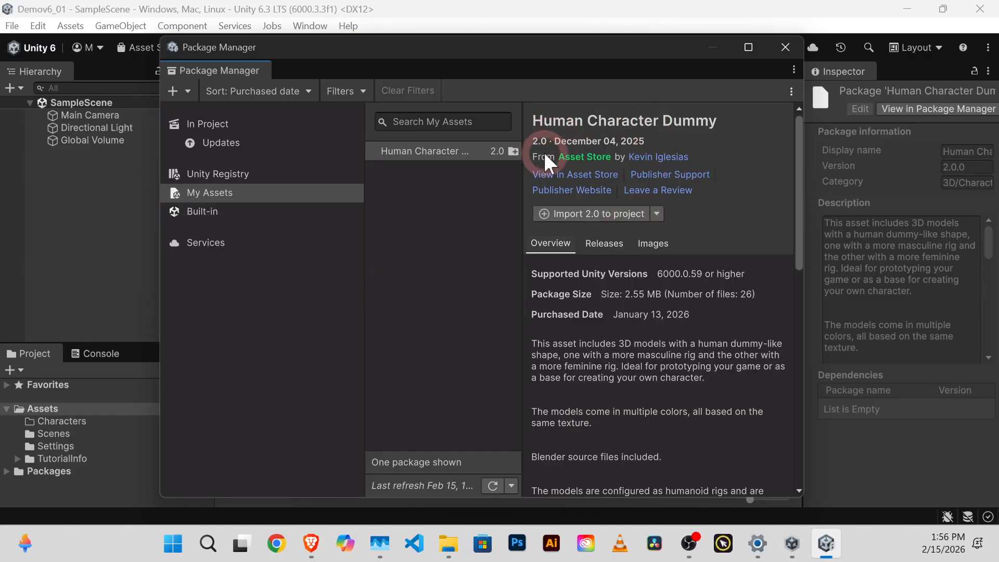
# Step: Import all files of Human Character Dummy 2.0 into the project and close the Package Manager window
pyautogui.click(590, 213)
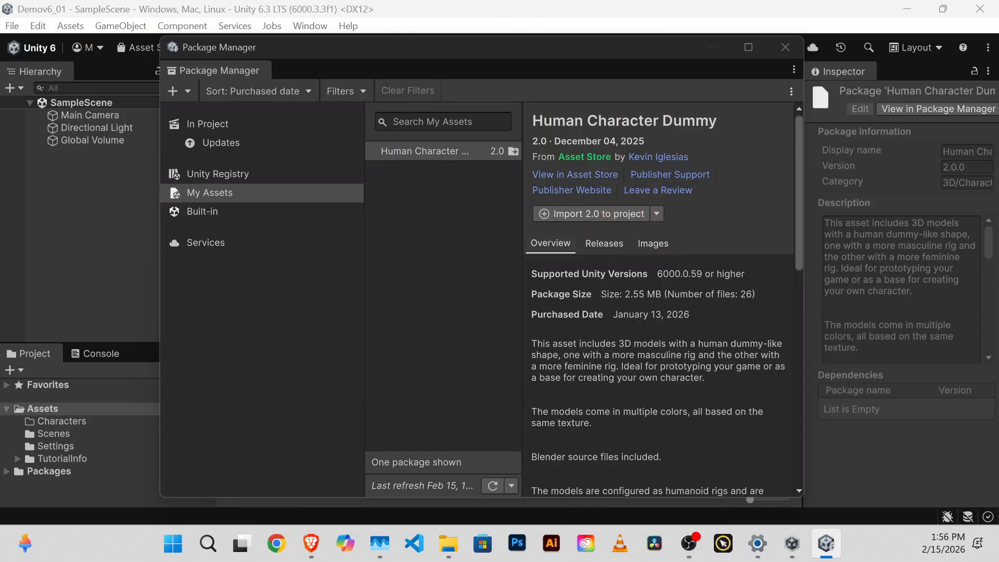
pyautogui.moveTo(107, 116); pyautogui.dragTo(403, 54)
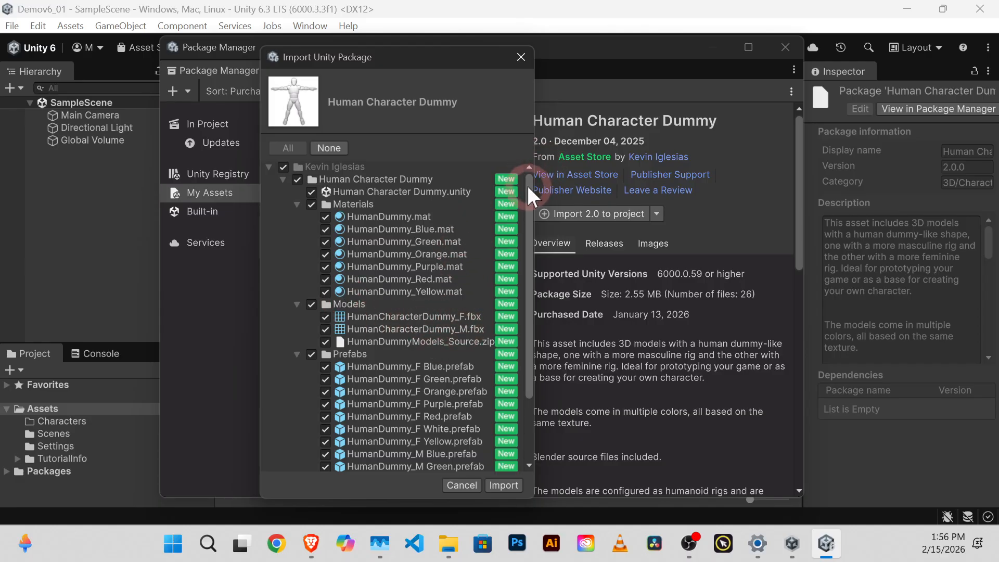
pyautogui.moveTo(527, 183); pyautogui.dragTo(523, 301)
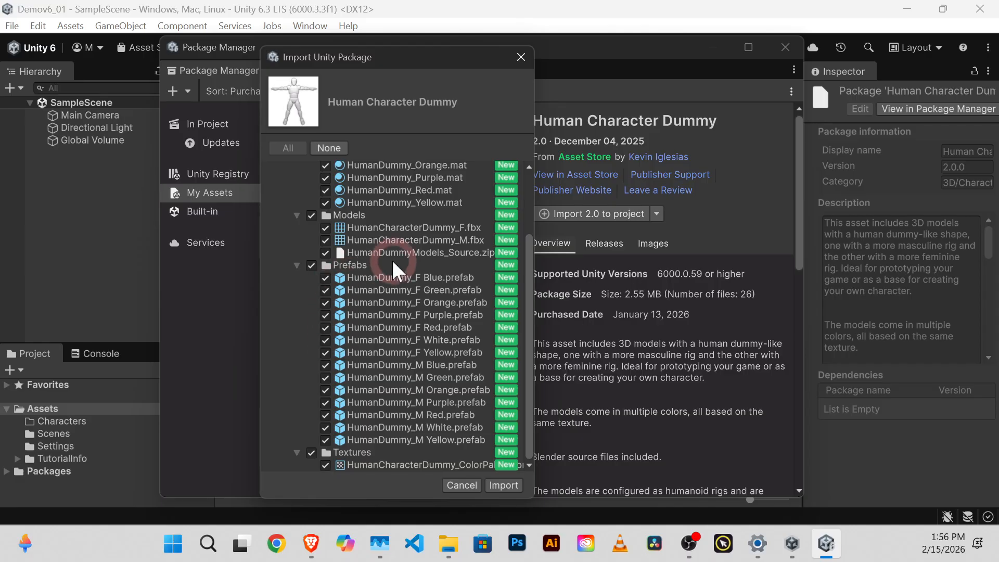
pyautogui.click(325, 279)
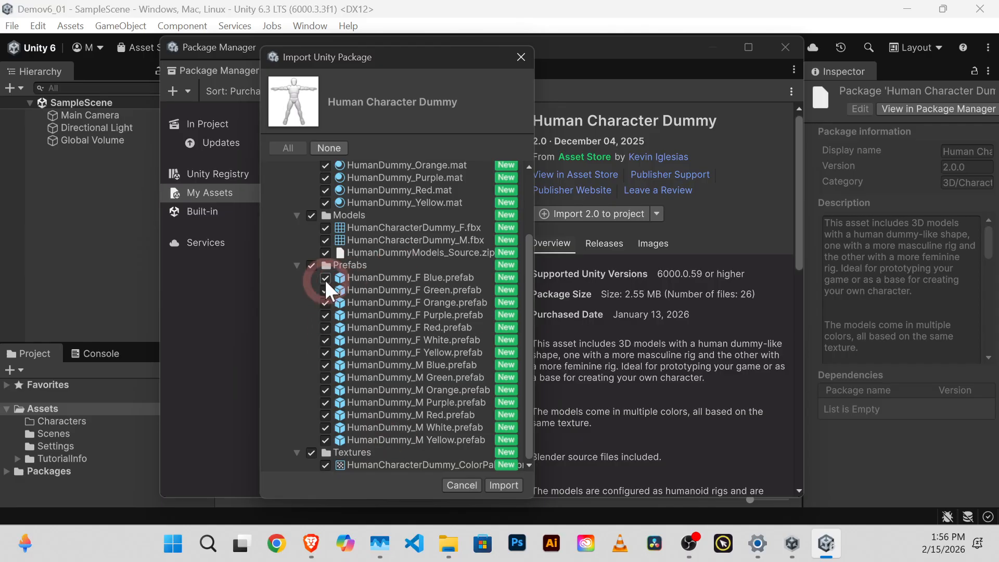
pyautogui.click(496, 485)
pyautogui.click(296, 297)
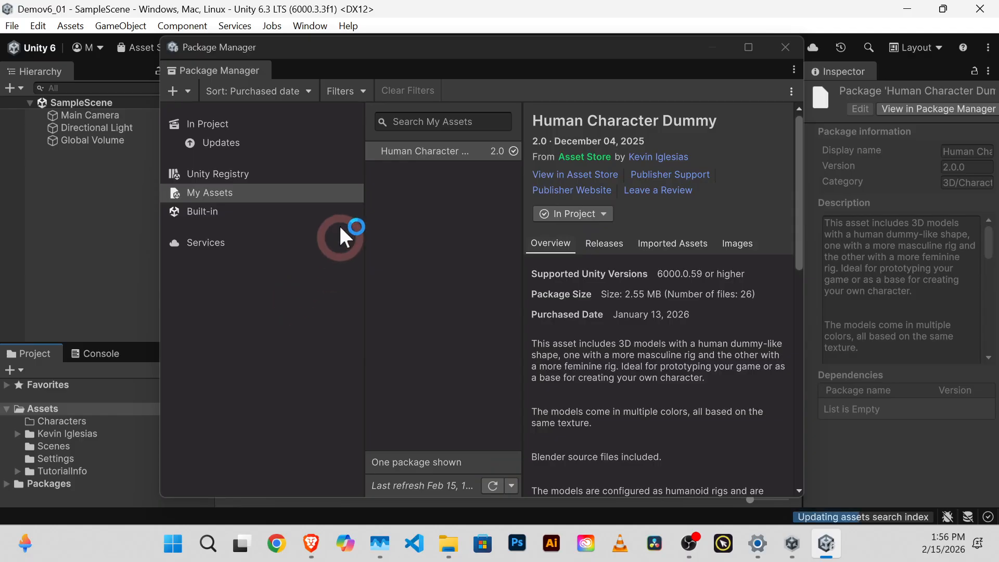
pyautogui.click(681, 48)
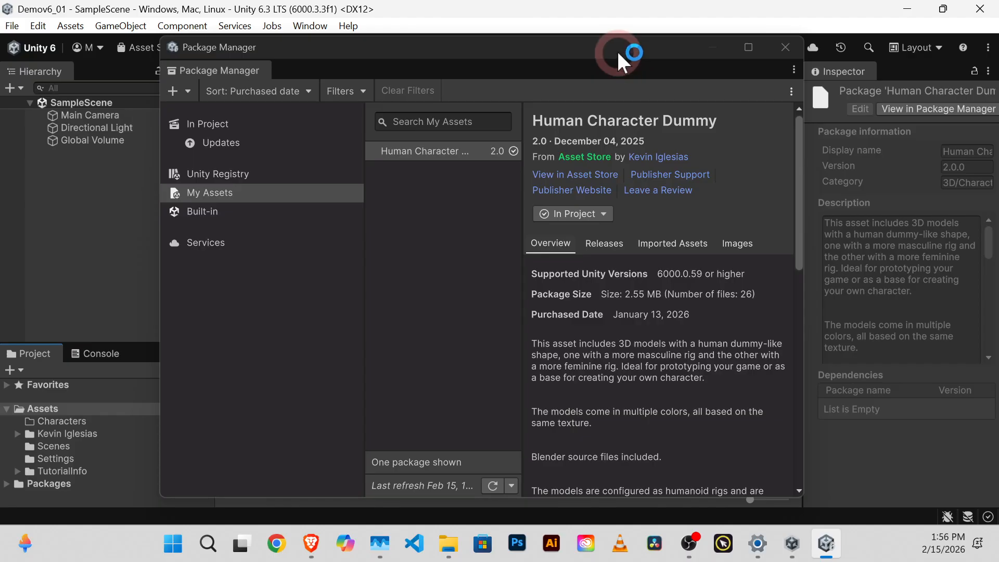
pyautogui.moveTo(618, 52); pyautogui.dragTo(588, 65)
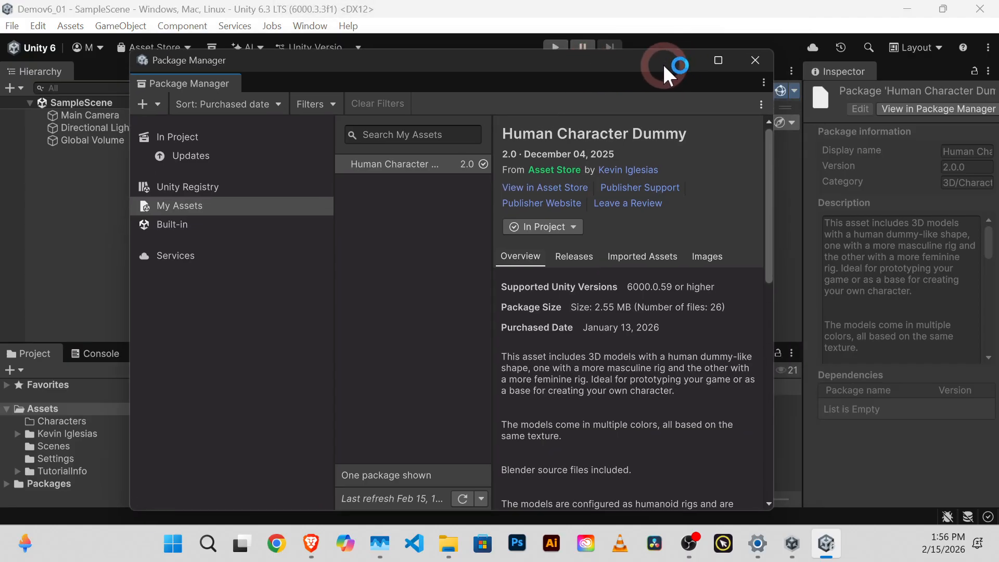
pyautogui.click(756, 60)
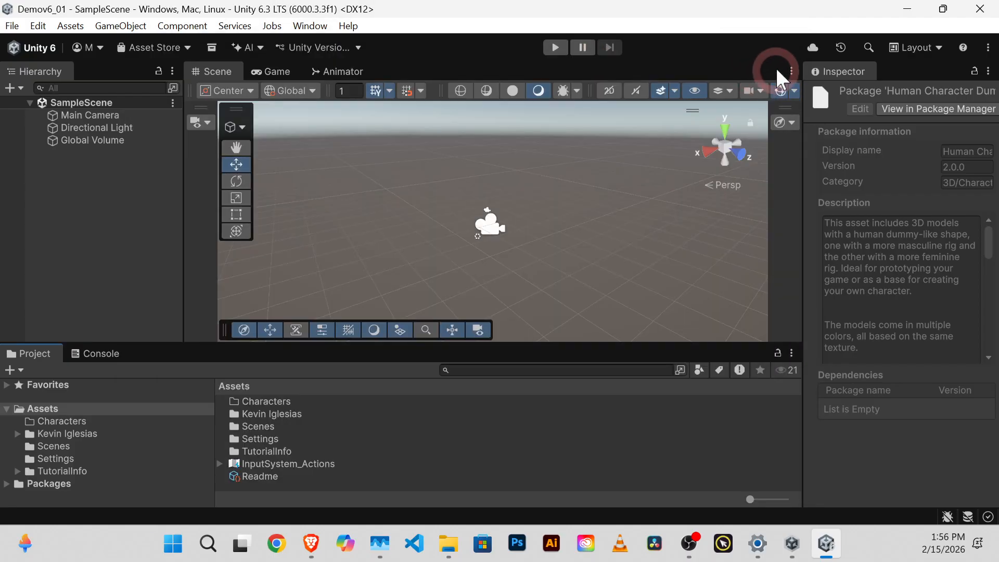
# Step: Move the imported publisher folder into the Characters folder and open Characters
pyautogui.click(263, 414)
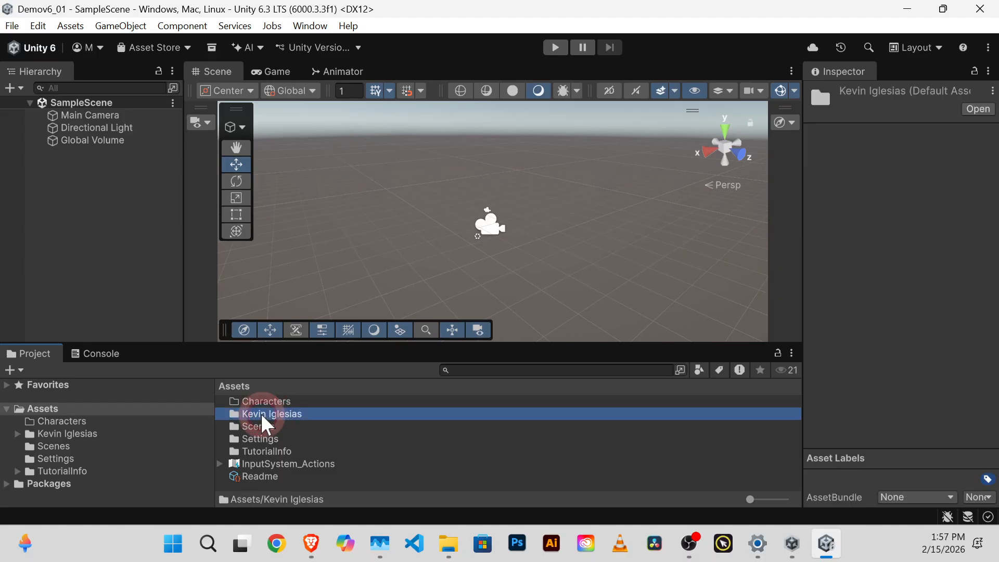
pyautogui.moveTo(261, 412); pyautogui.dragTo(260, 396)
pyautogui.doubleClick(246, 400)
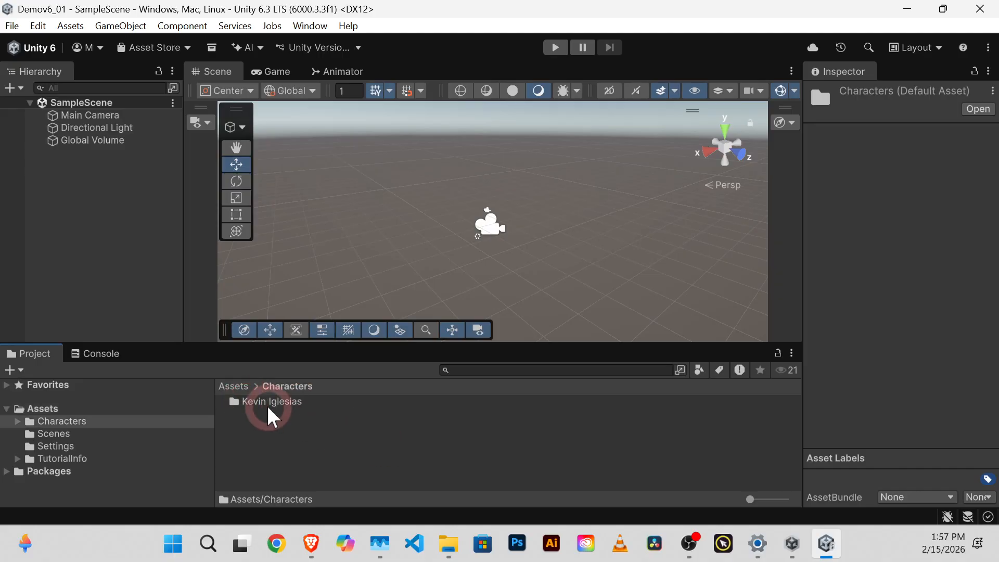
# Step: Examine the prefabs in the Human Character Dummy folder, including HumanDummy_F Orange and HumanDummy_M Green
pyautogui.doubleClick(237, 402)
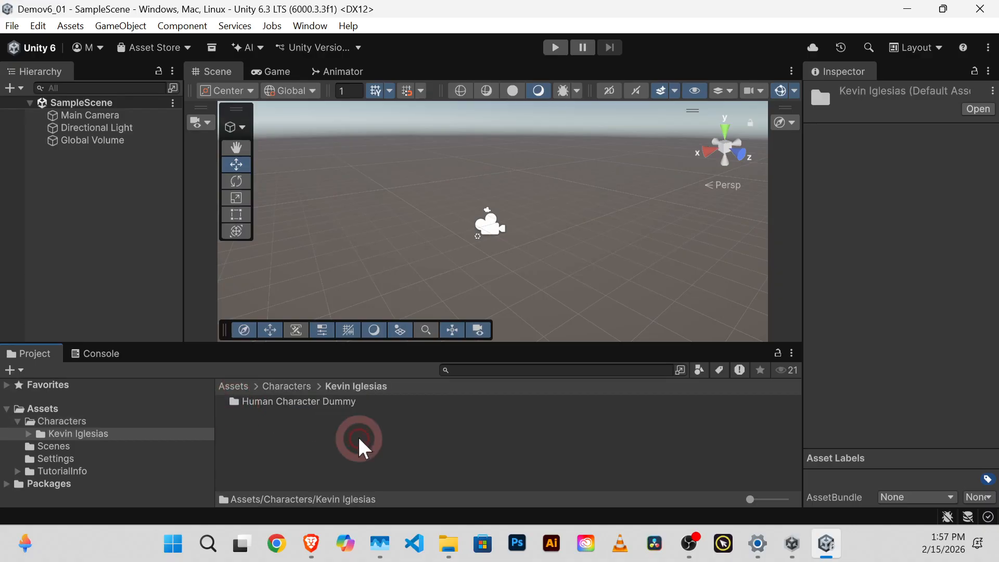
pyautogui.doubleClick(271, 400)
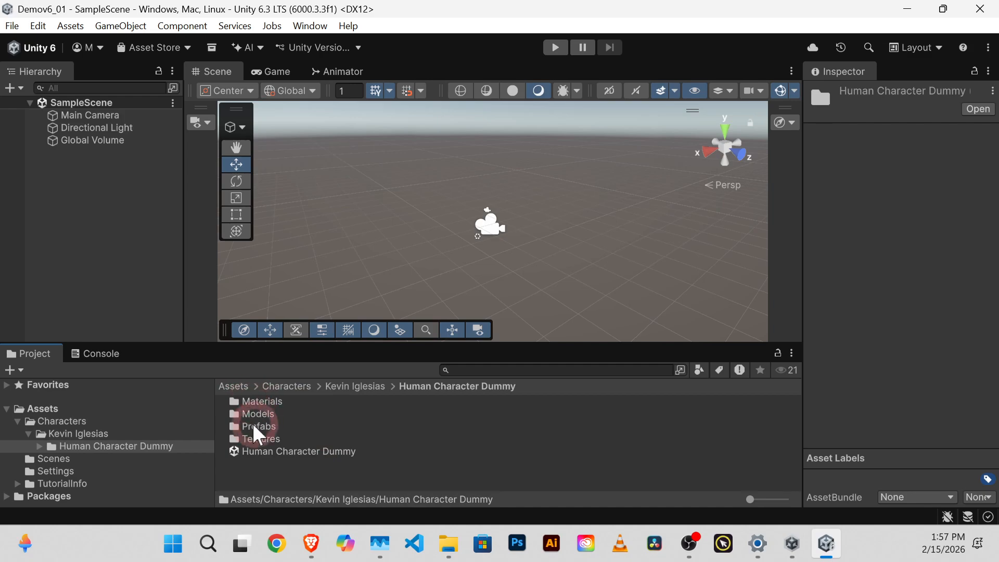
pyautogui.doubleClick(234, 427)
pyautogui.click(333, 427)
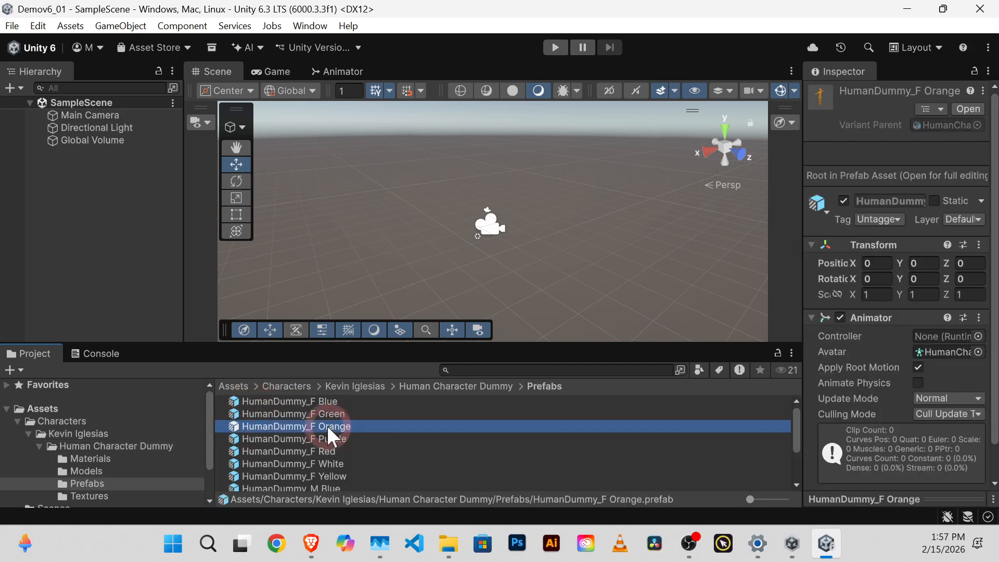
pyautogui.scroll(-3, 334, 428)
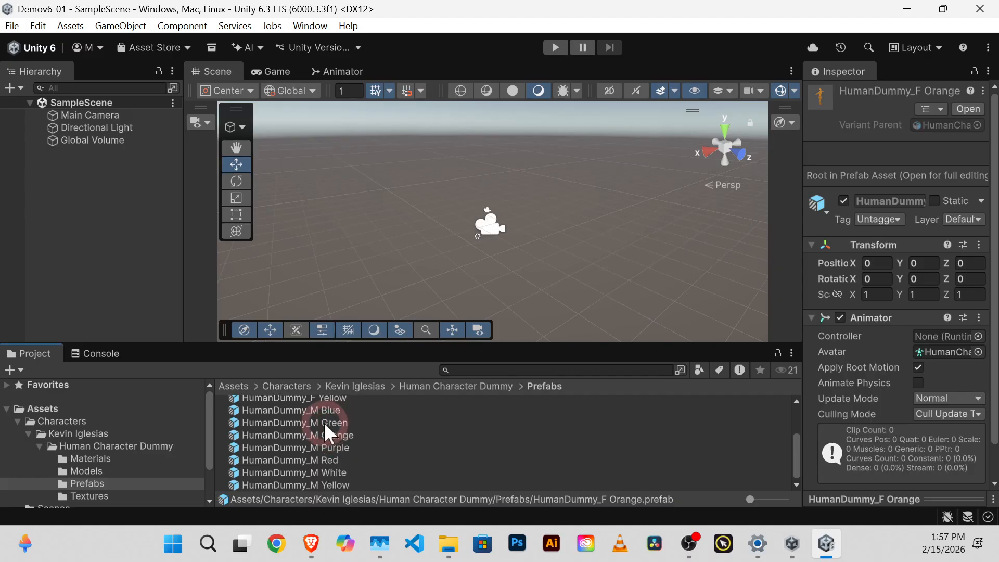
pyautogui.click(325, 423)
pyautogui.scroll(2, 292, 416)
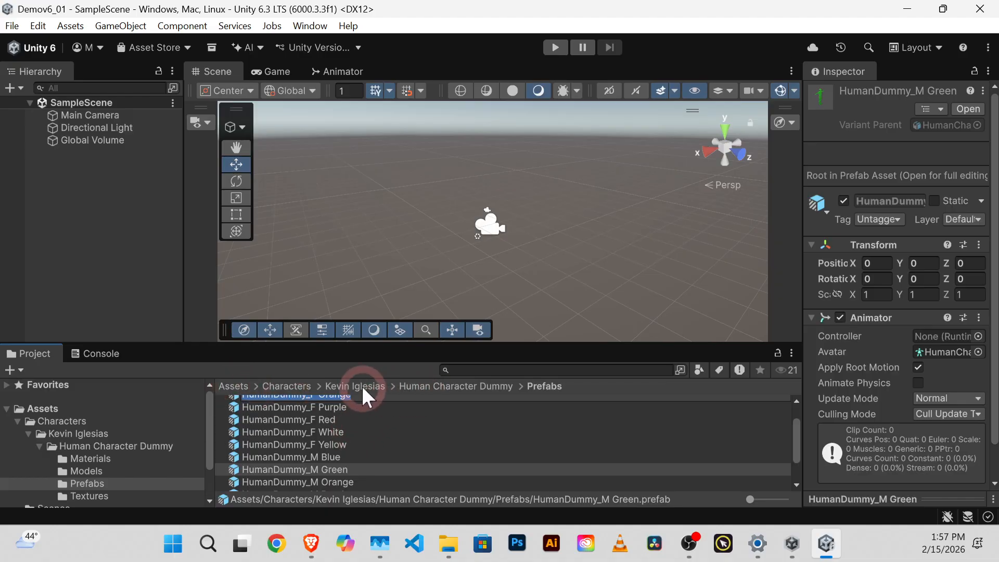
pyautogui.scroll(2, 448, 387)
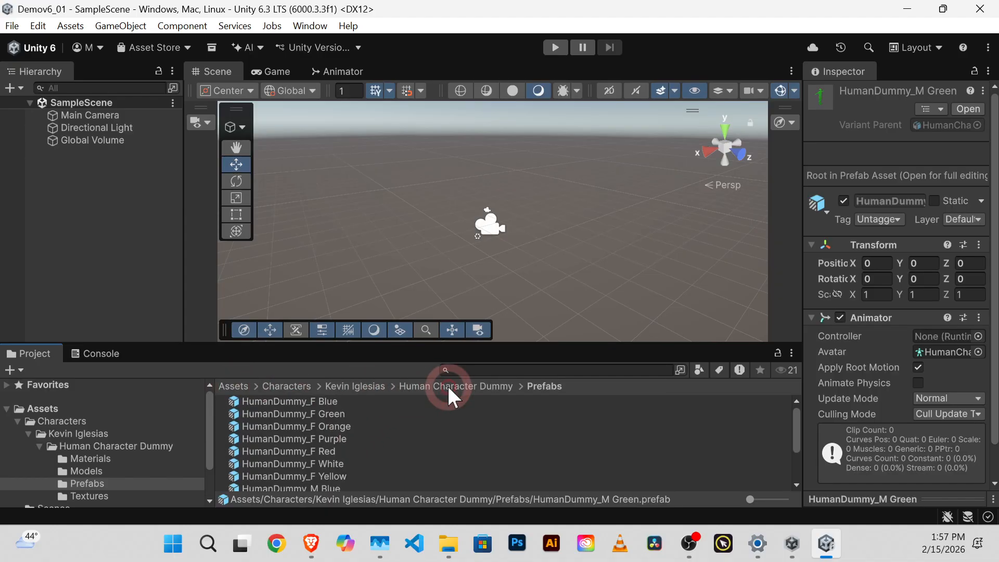
# Step: Place the HumanCharacterDummy_F model from the Human Character Dummy Models folder in the scene near the camera
pyautogui.click(349, 386)
pyautogui.doubleClick(315, 401)
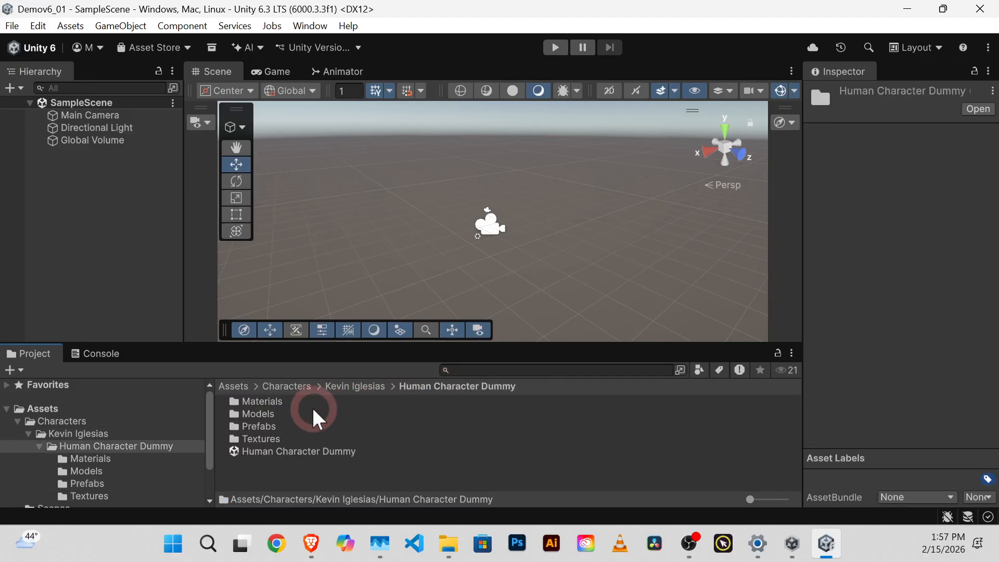
pyautogui.doubleClick(242, 414)
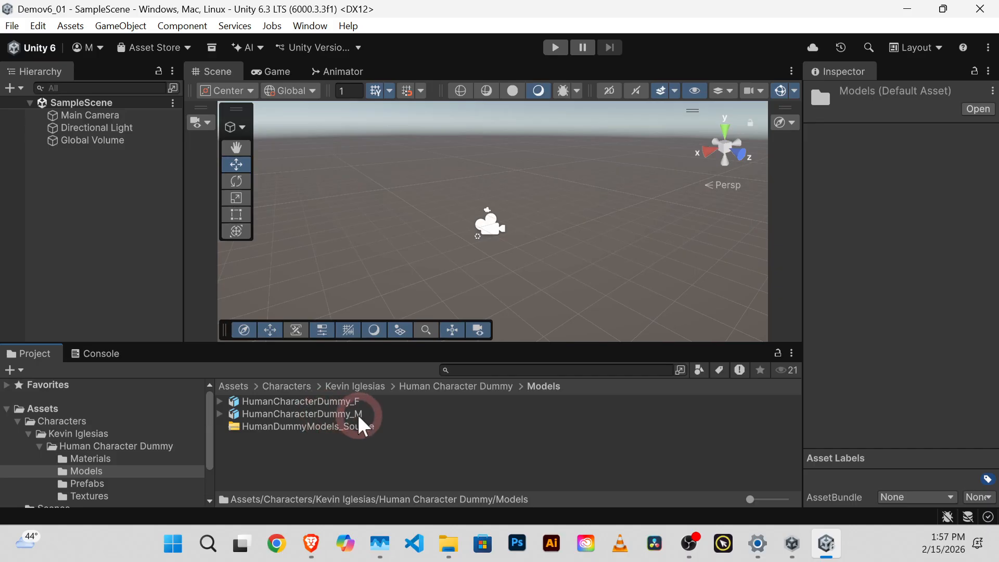
pyautogui.click(305, 399)
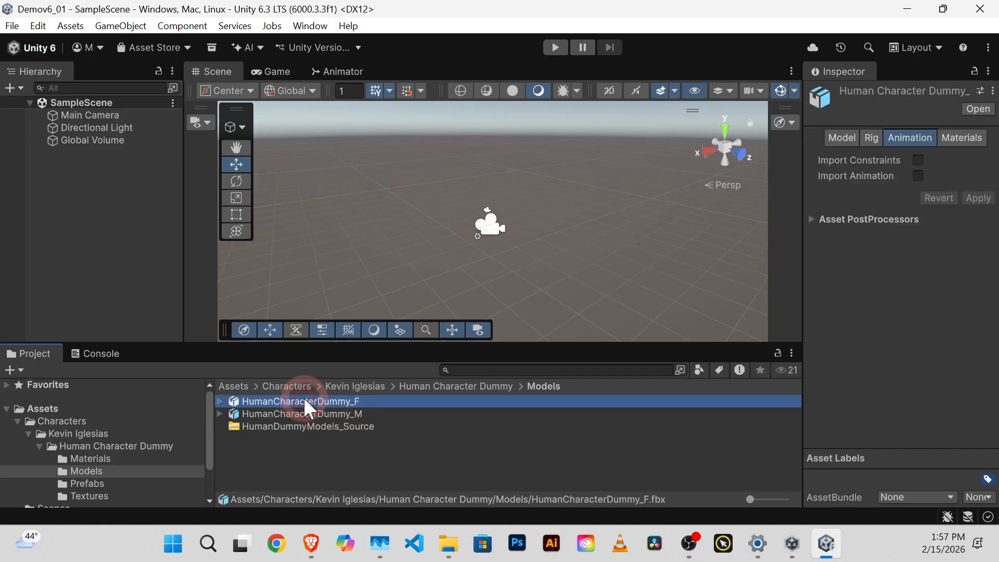
pyautogui.moveTo(294, 398)
pyautogui.mouseDown()
pyautogui.moveTo(330, 342)
pyautogui.moveTo(359, 320)
pyautogui.moveTo(522, 257)
pyautogui.mouseUp()
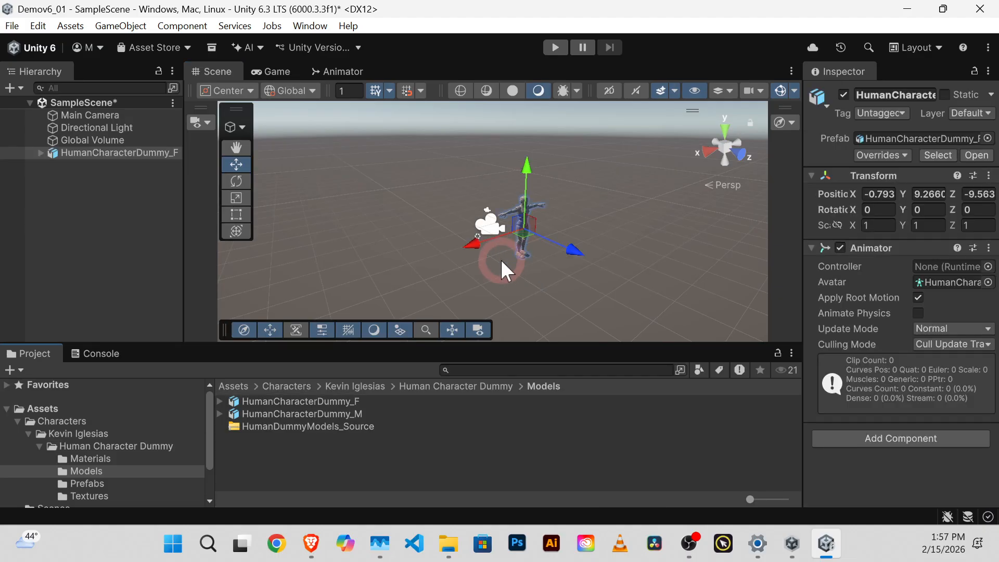
# Step: Move HumanCharacterDummy_F in front of the Main Camera, to about X -0.02 and Z -6.26, and check it in the Game view
pyautogui.keyDown('alt'); pyautogui.moveTo(344, 244); pyautogui.dragTo(731, 359); pyautogui.keyUp('alt')
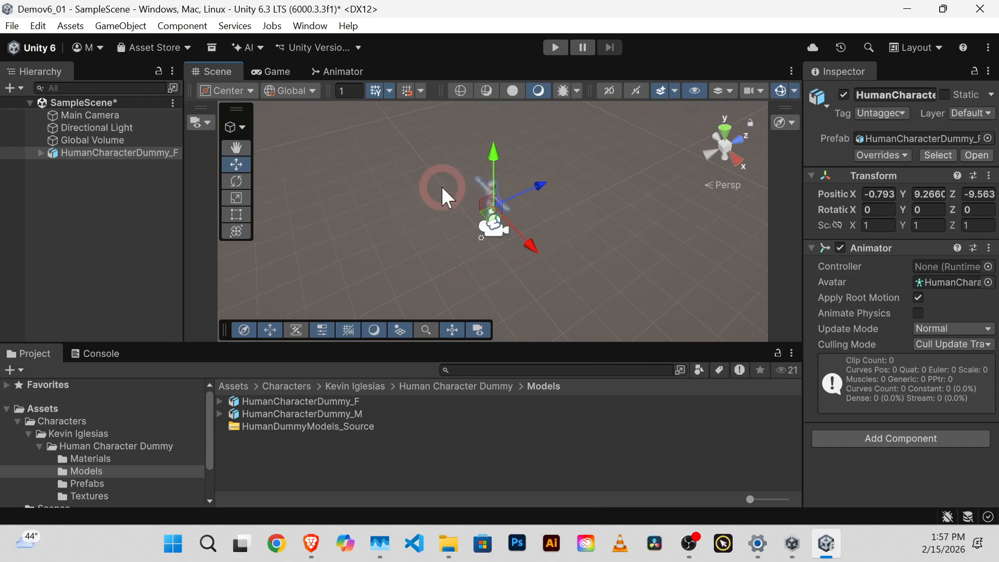
pyautogui.click(489, 224)
pyautogui.keyDown('alt'); pyautogui.moveTo(516, 249); pyautogui.dragTo(398, 260); pyautogui.keyUp('alt')
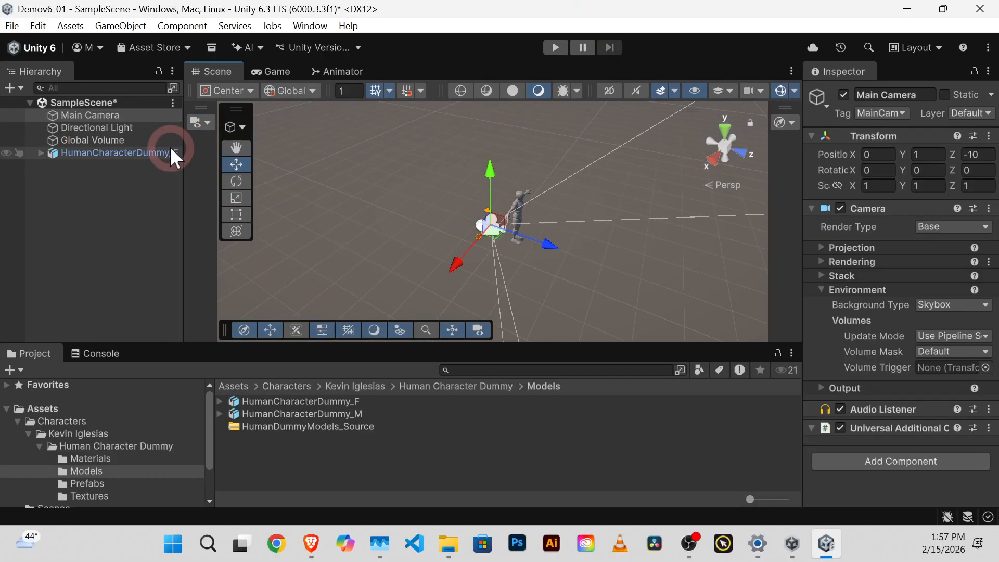
pyautogui.click(76, 152)
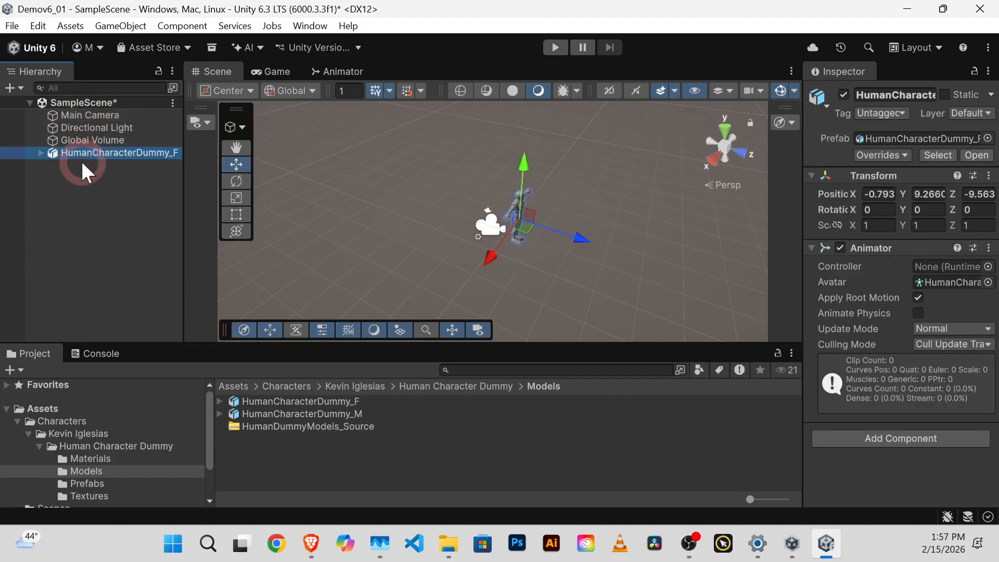
pyautogui.moveTo(586, 240); pyautogui.dragTo(627, 324)
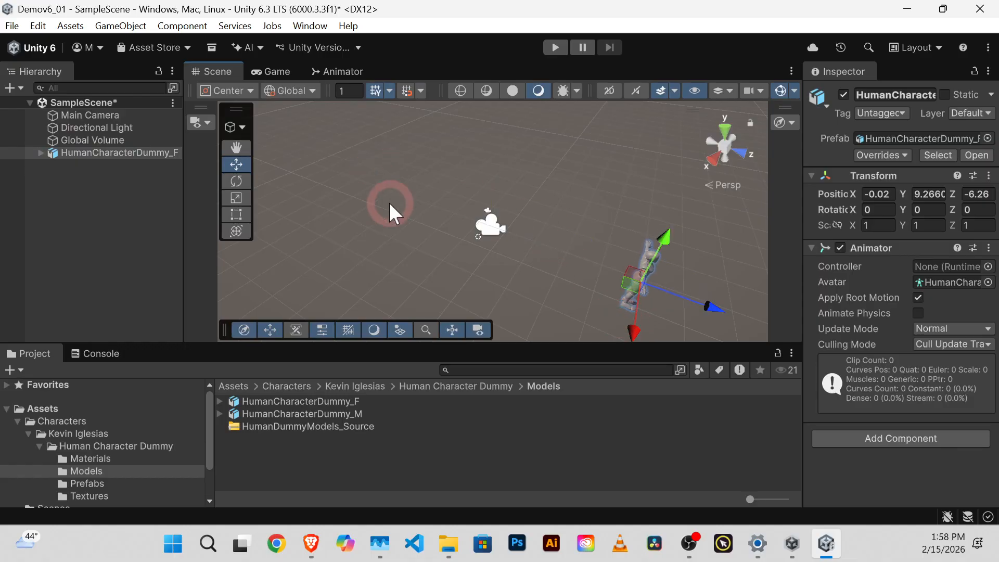
pyautogui.keyDown('alt'); pyautogui.moveTo(390, 202); pyautogui.dragTo(672, 199); pyautogui.keyUp('alt')
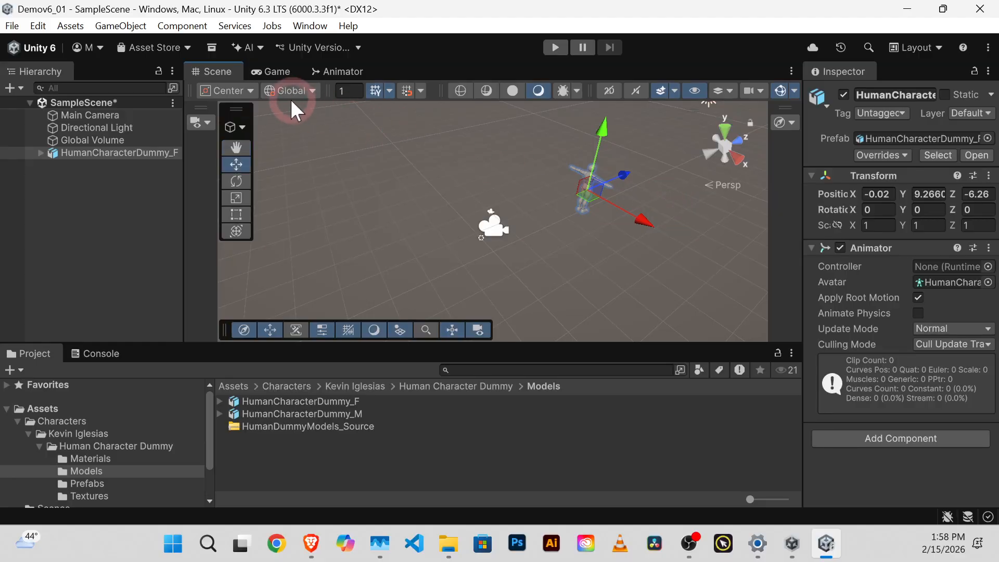
pyautogui.click(273, 70)
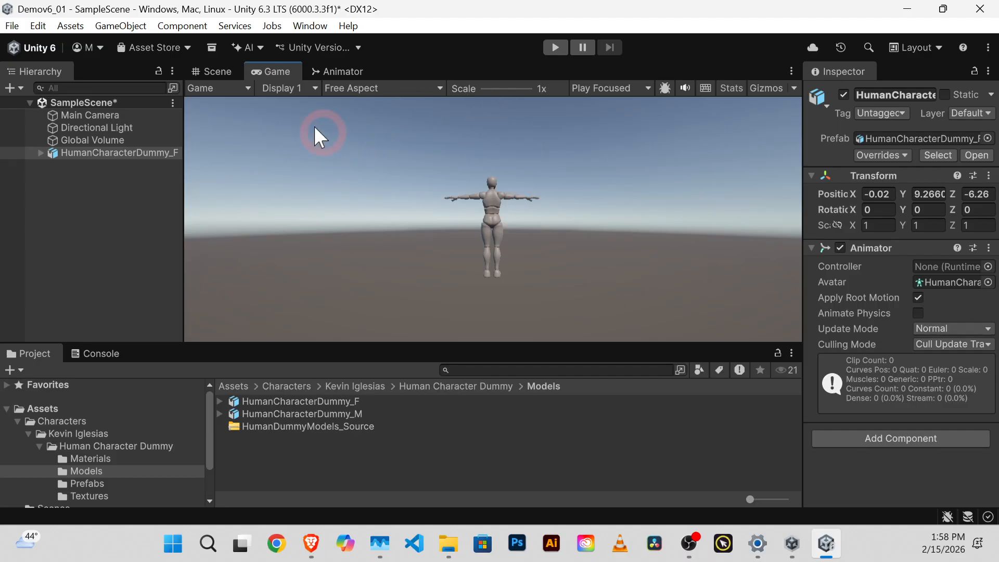
# Step: Return to the Scene view and reposition HumanCharacterDummy_F with the Move tool to about X -0.19 and Z -6.45
pyautogui.click(218, 71)
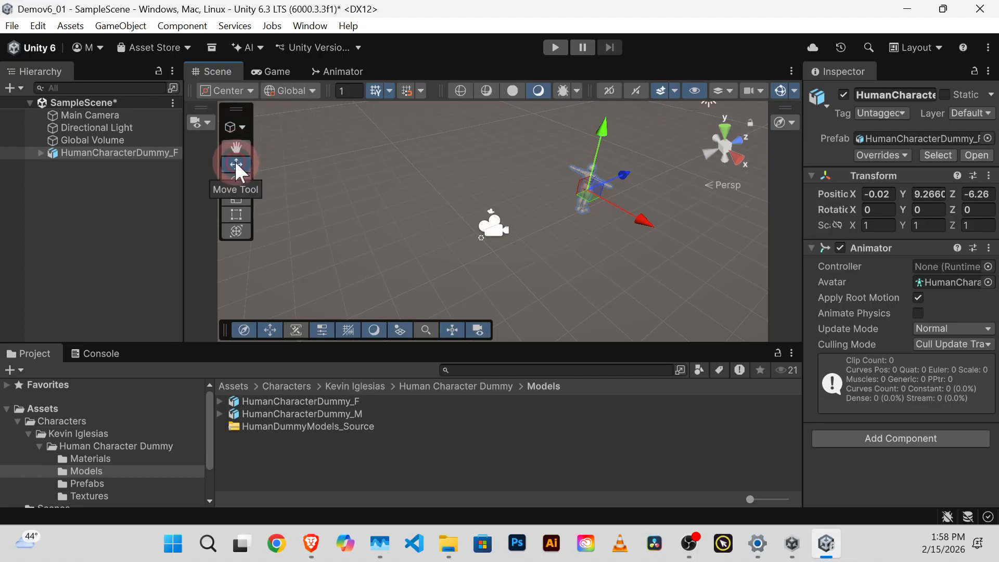
pyautogui.moveTo(629, 171); pyautogui.dragTo(604, 184)
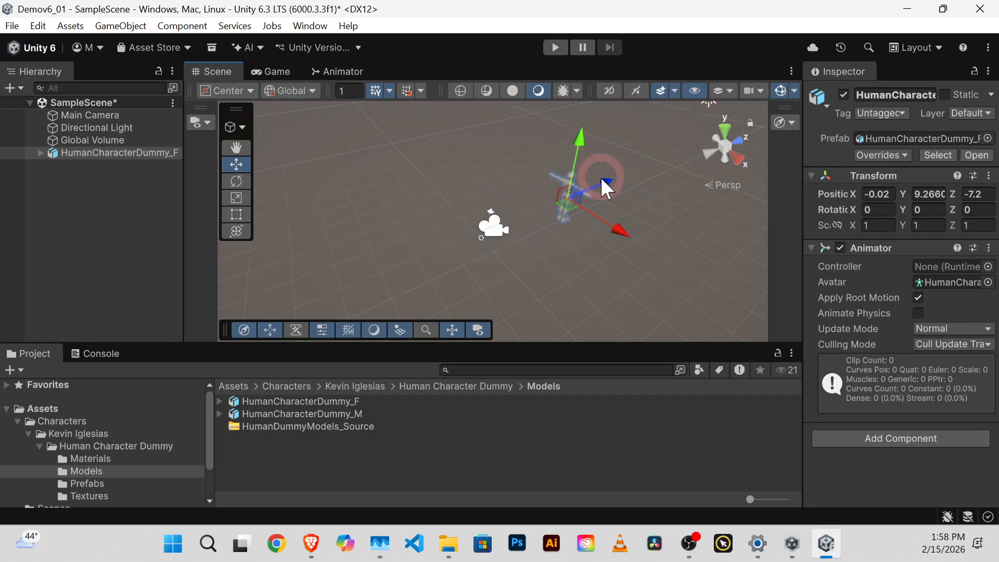
pyautogui.moveTo(618, 224); pyautogui.dragTo(602, 162)
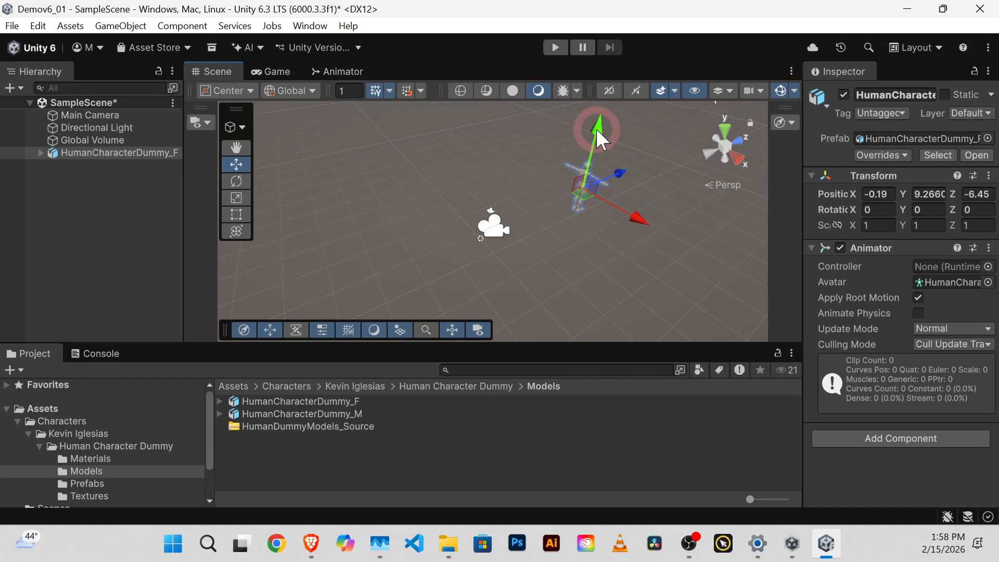
# Step: Rotate HumanCharacterDummy_F to a Y rotation of 180 so it faces the camera, and check it in the Game view
pyautogui.click(237, 180)
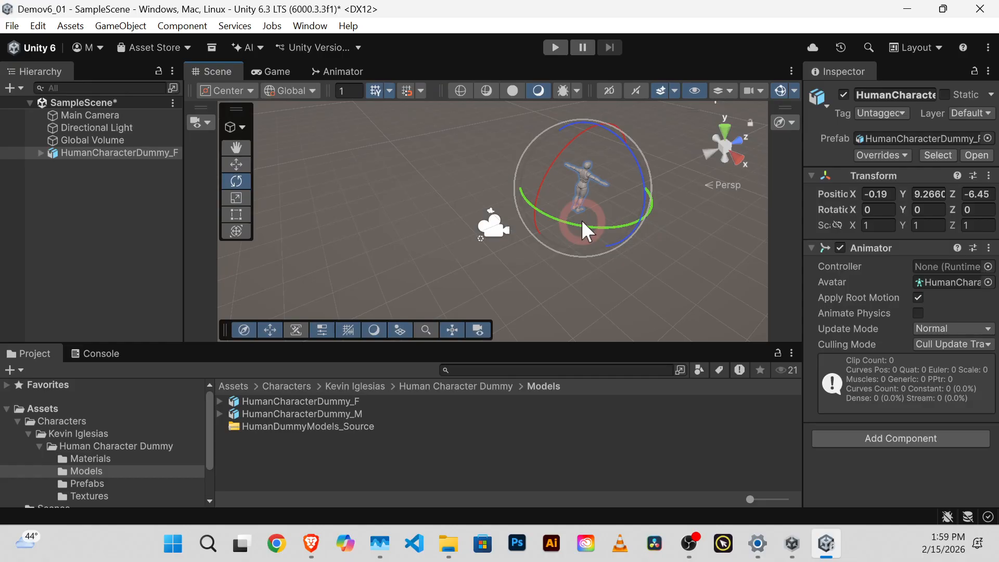
pyautogui.moveTo(581, 221); pyautogui.dragTo(962, 134)
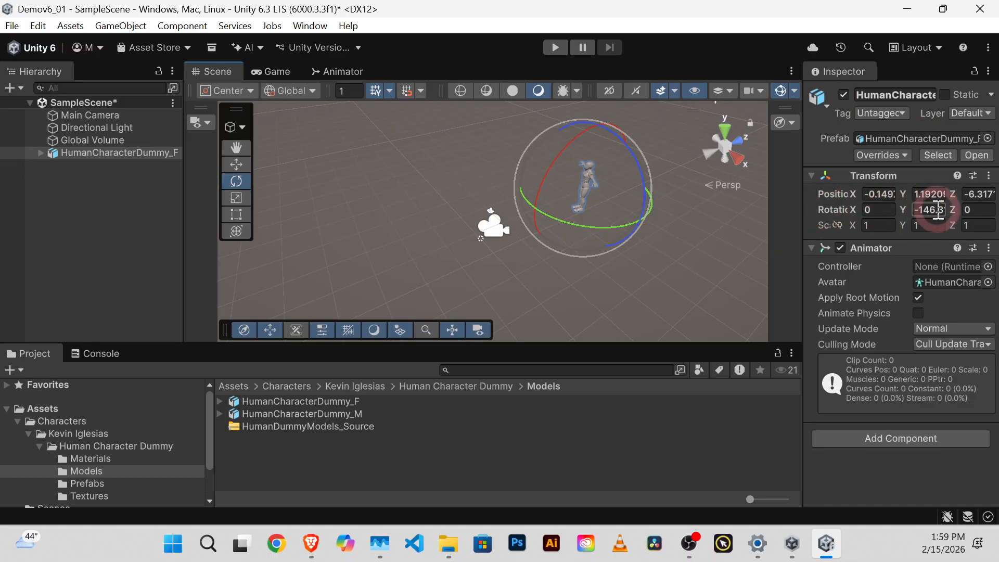
pyautogui.moveTo(804, 217); pyautogui.dragTo(758, 218)
pyautogui.click(910, 215)
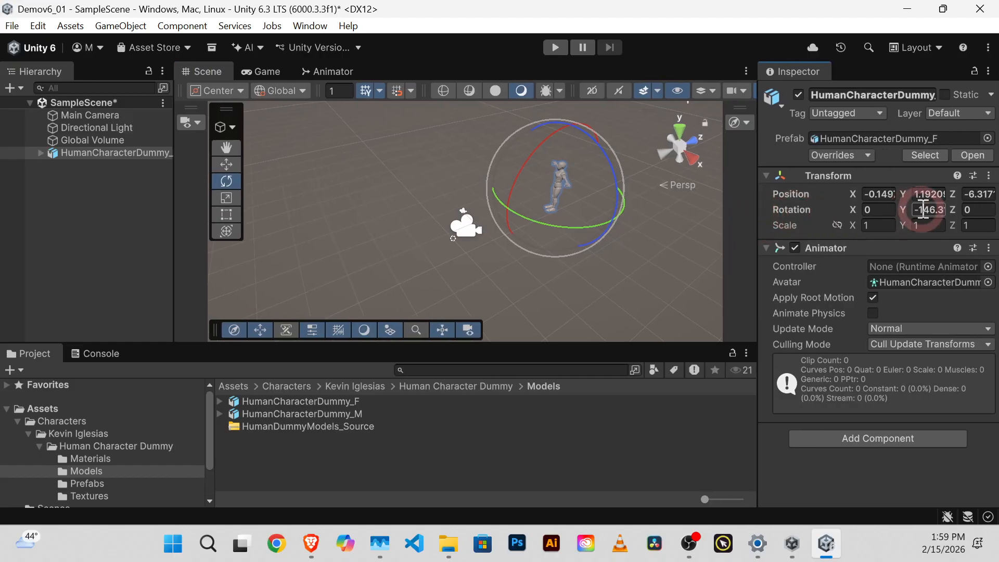
pyautogui.click(928, 211)
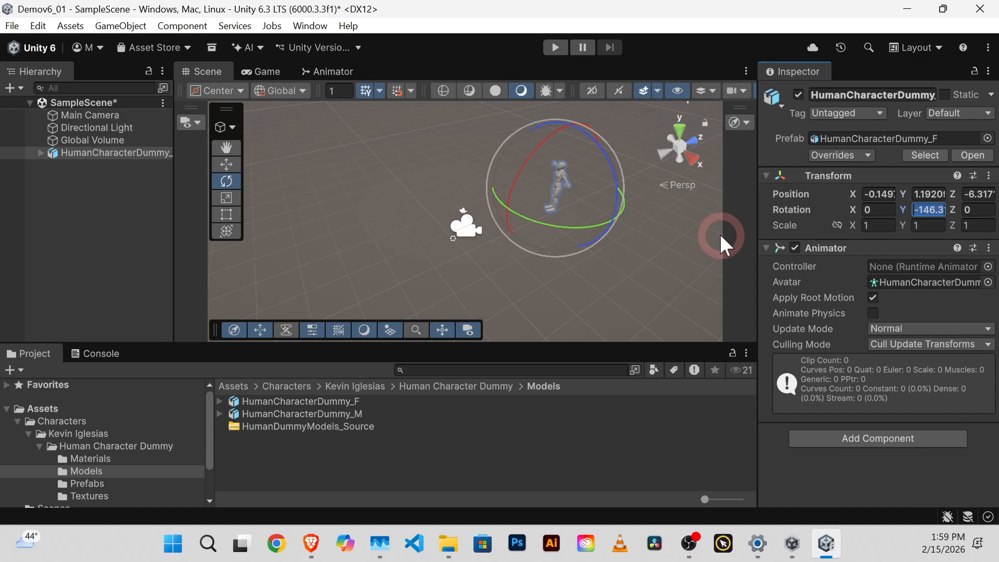
pyautogui.write('180')
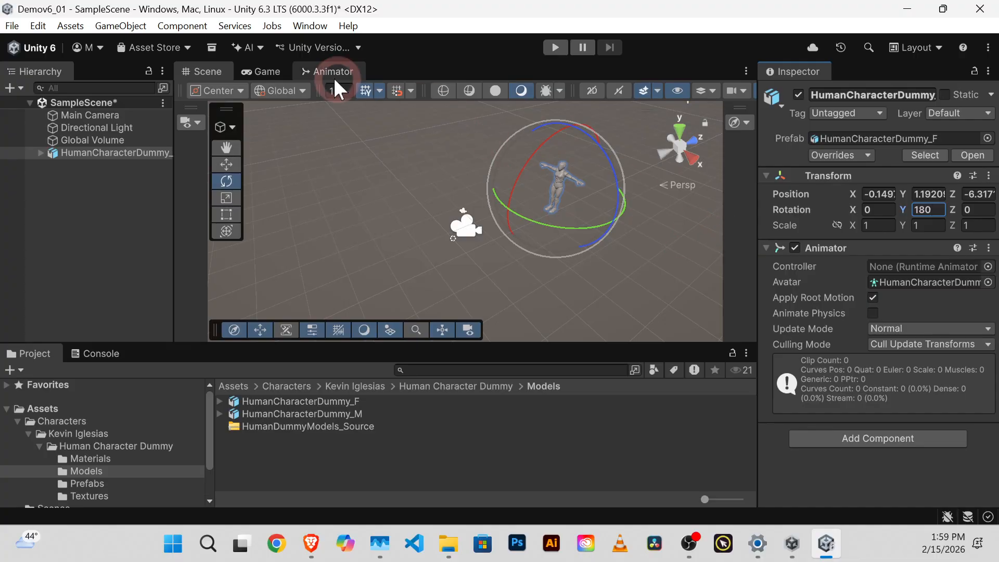
pyautogui.click(266, 73)
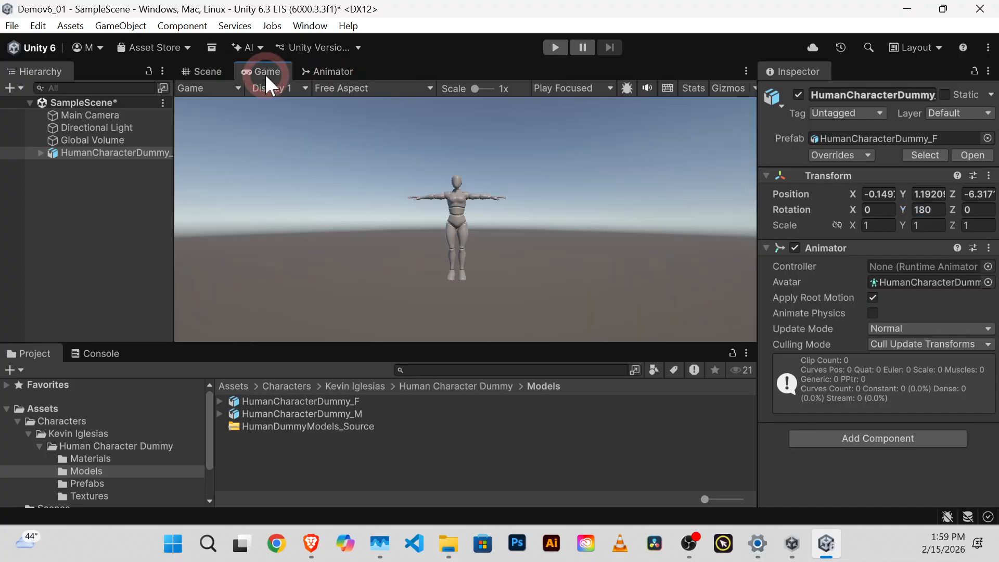
# Step: Move HumanCharacterDummy_F closer to the Main Camera along the Z axis, to Z -7.15
pyautogui.click(202, 71)
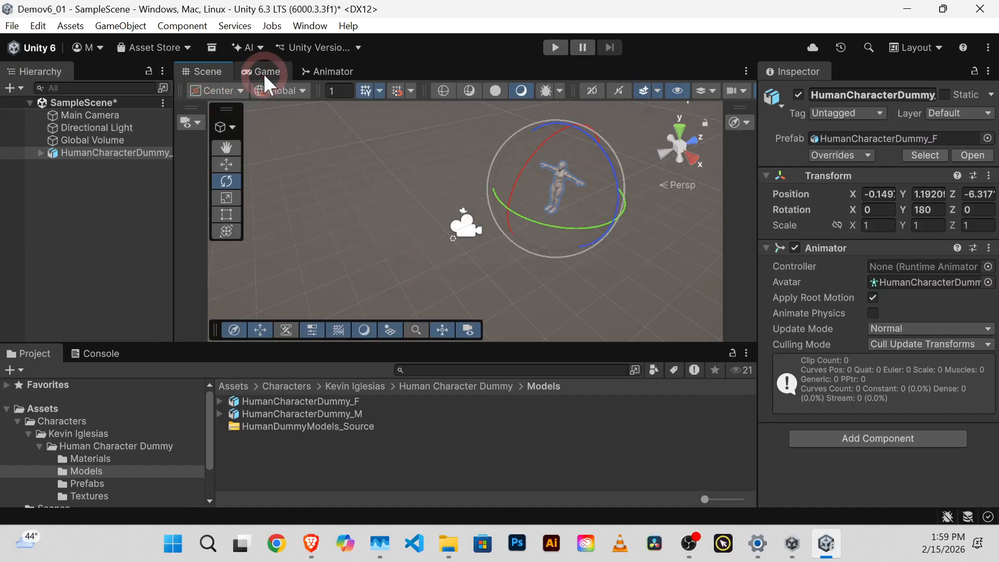
pyautogui.click(264, 73)
pyautogui.click(211, 73)
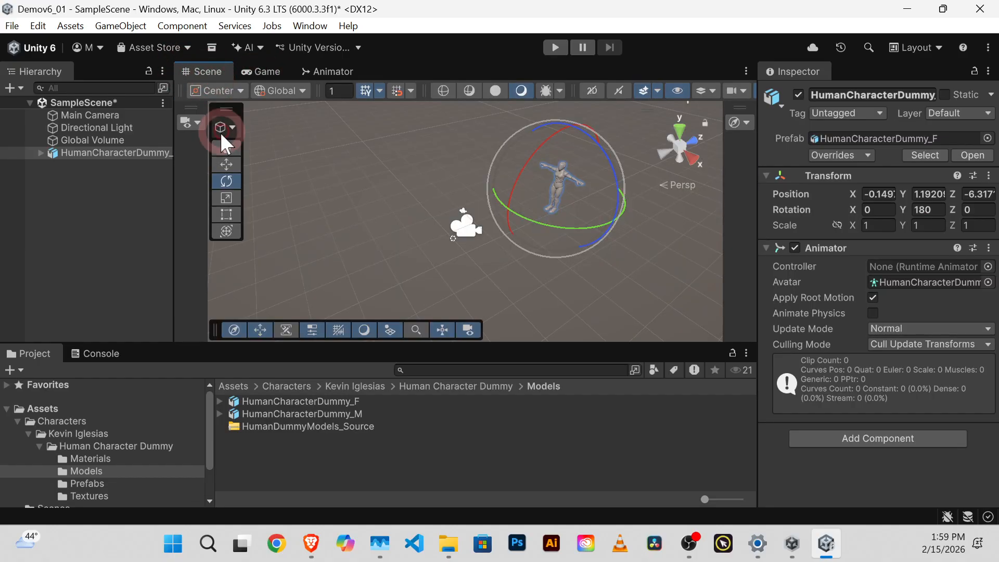
pyautogui.click(226, 165)
pyautogui.moveTo(597, 179)
pyautogui.mouseDown()
pyautogui.moveTo(593, 171)
pyautogui.moveTo(578, 181)
pyautogui.mouseUp()
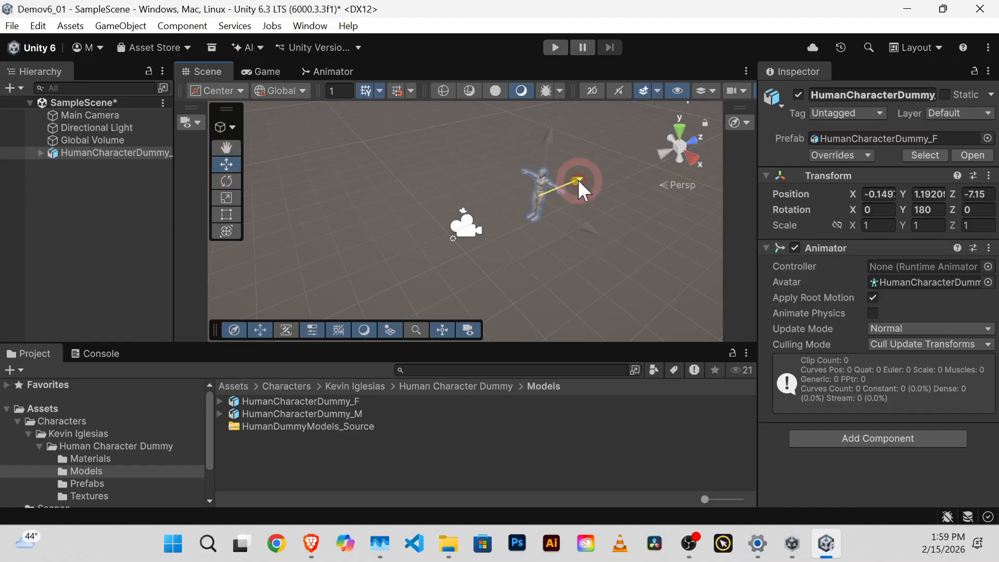
# Step: Try stretching HumanCharacterDummy_F vertically with the Scale tool to a Y scale of about 1.36, and undo it
pyautogui.click(227, 181)
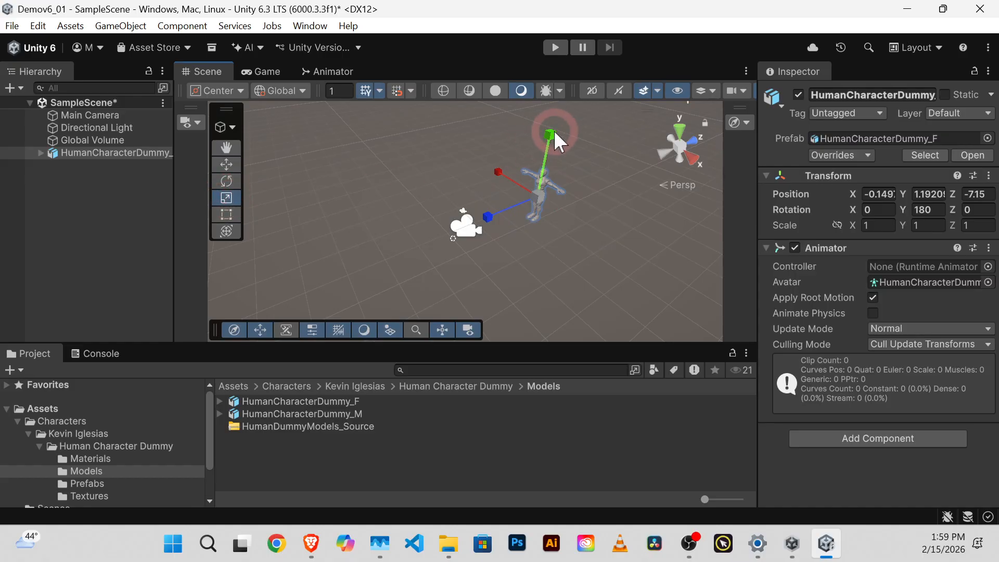
pyautogui.moveTo(554, 135); pyautogui.dragTo(585, 116)
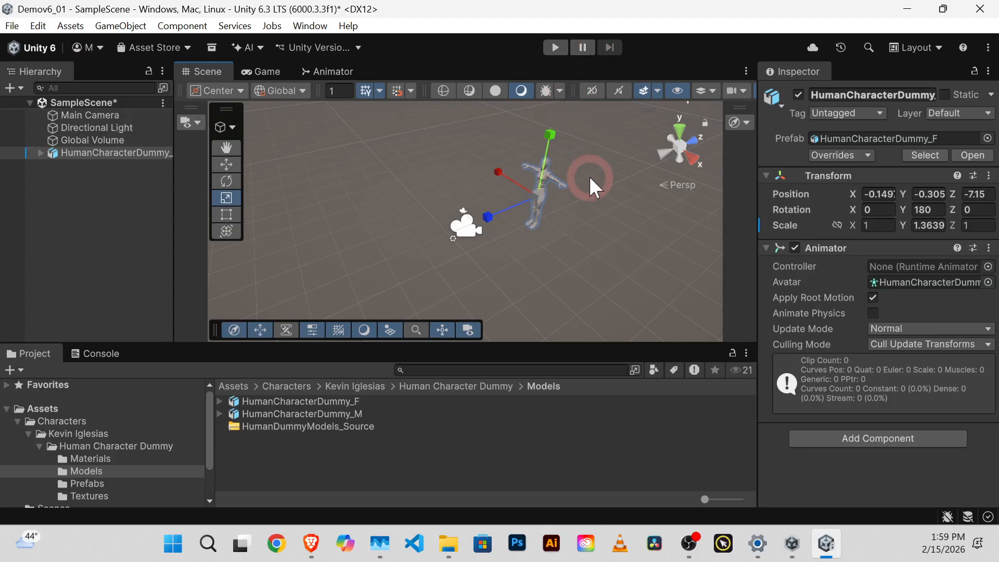
pyautogui.hotkey('ctrl', 'z')
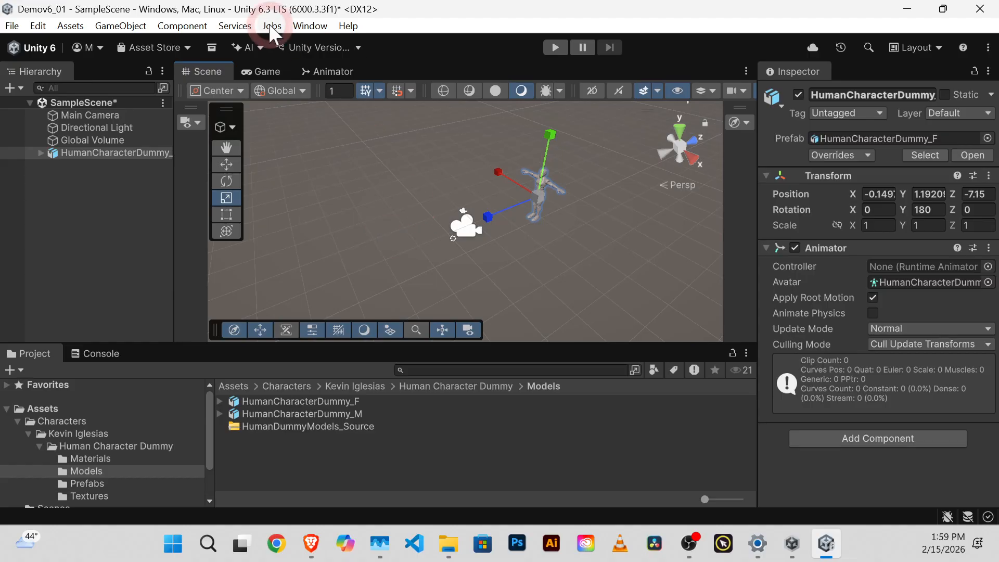
# Step: Check the dummy's framing in the Game view and return to the Scene view
pyautogui.click(268, 72)
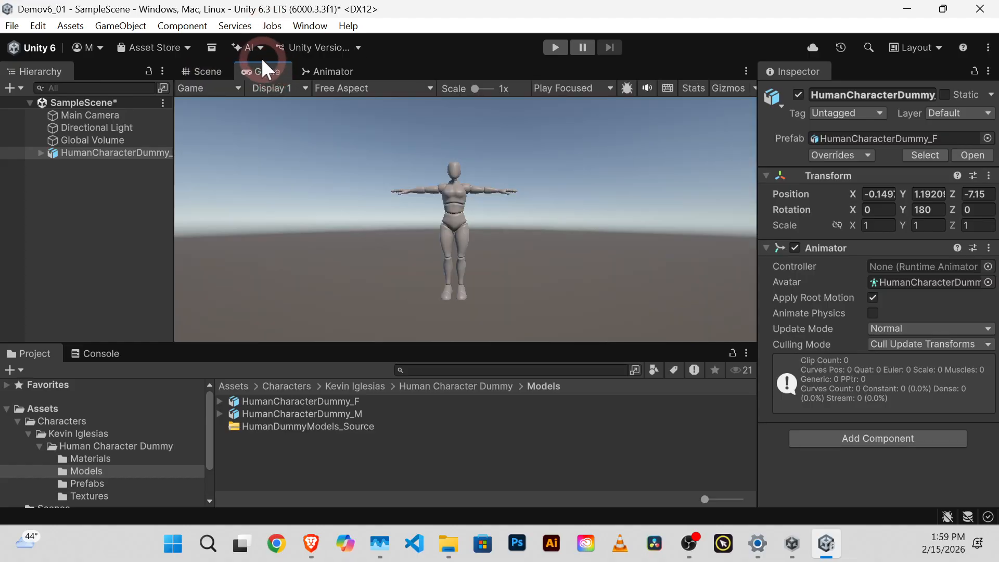
pyautogui.click(206, 73)
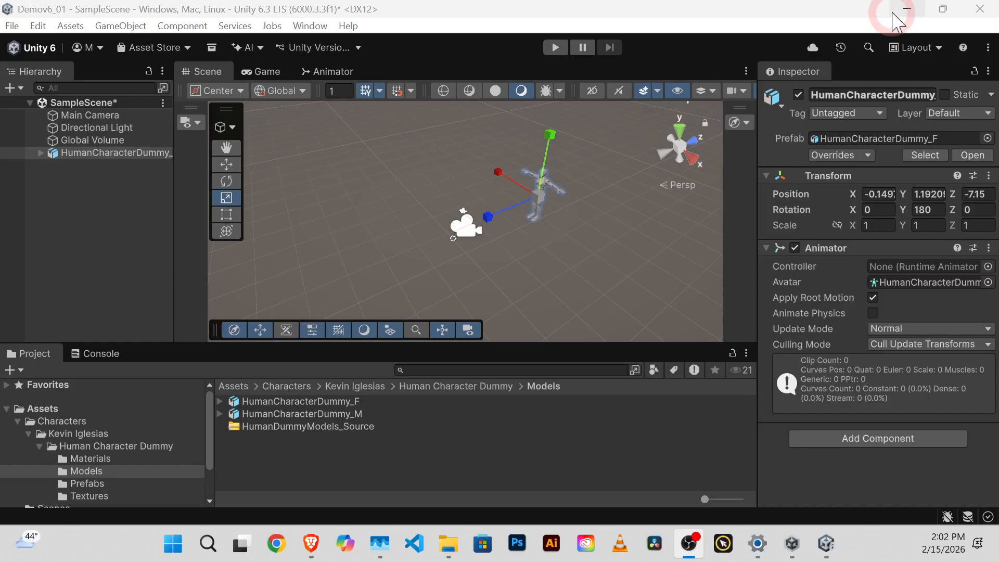
# Step: Switch from Unity to the browser and open the Mixamo website in a new tab
pyautogui.click(907, 9)
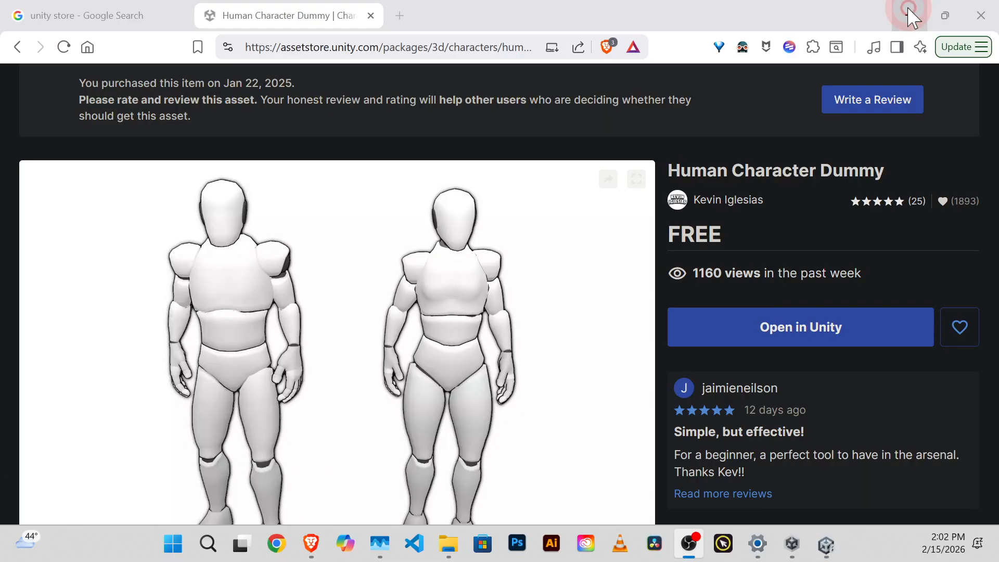
pyautogui.click(398, 15)
pyautogui.click(391, 47)
pyautogui.write('m')
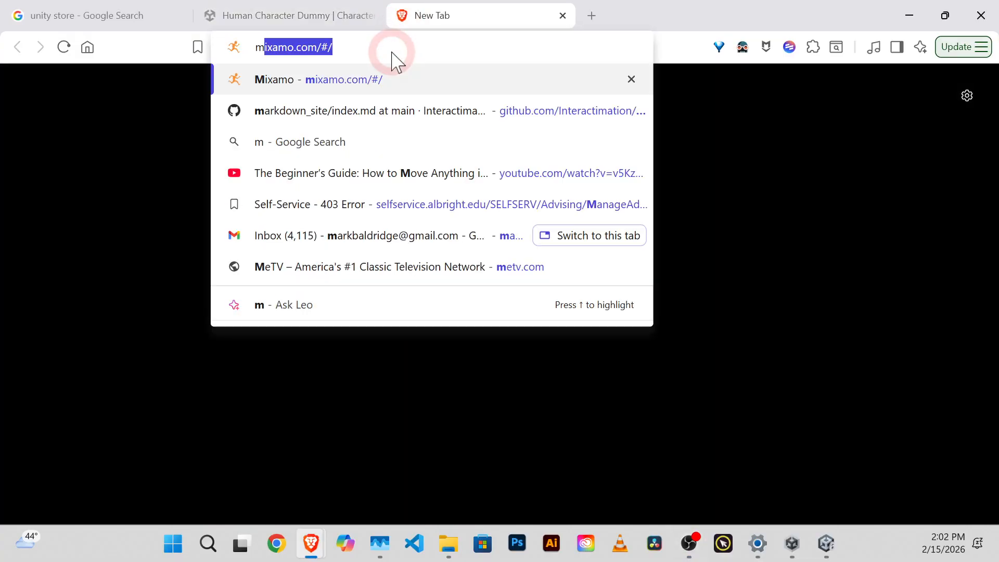
pyautogui.write('ixamo')
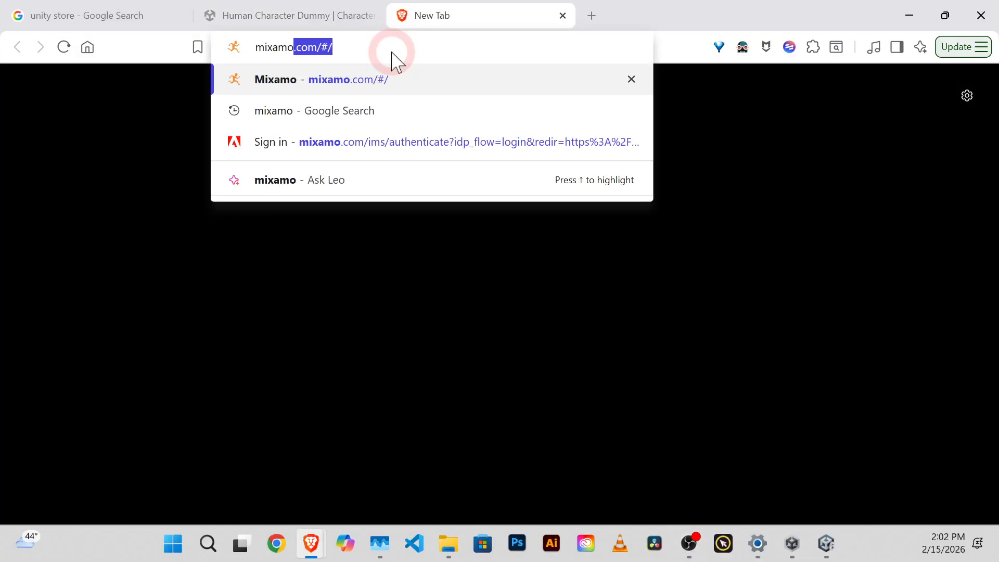
pyautogui.press('Return')
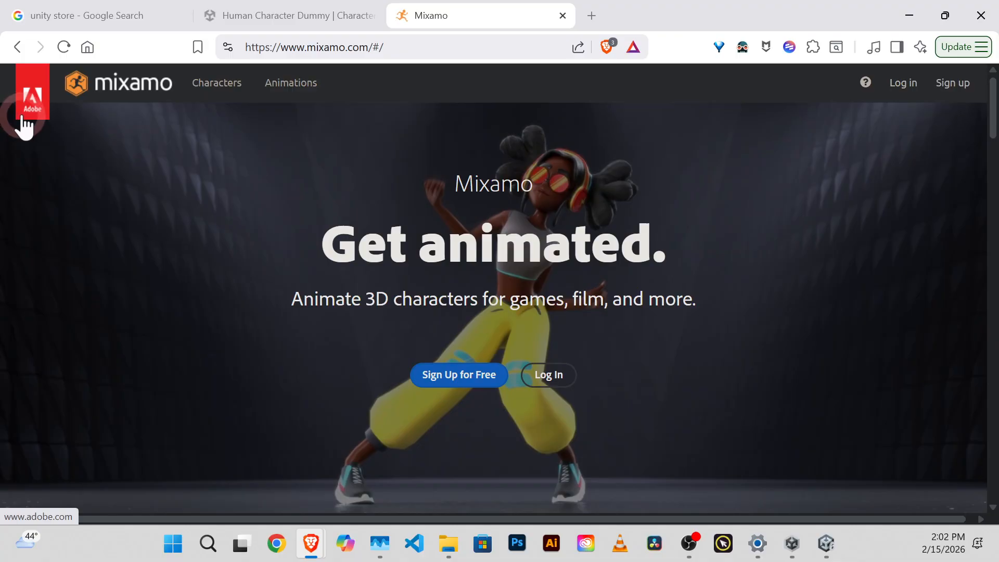
# Step: Log in to Mixamo with the saved Adobe account e-mail and password
pyautogui.click(902, 85)
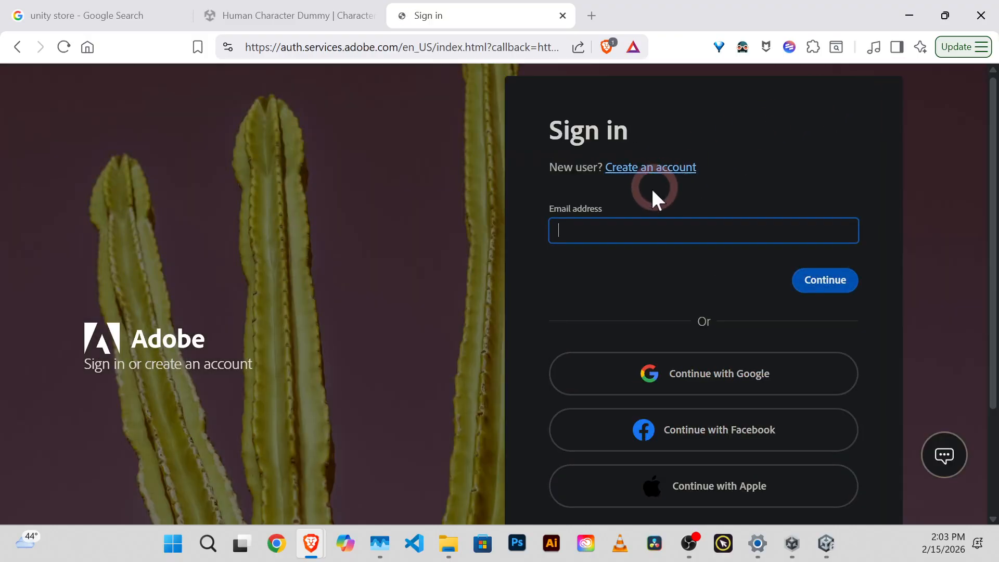
pyautogui.click(606, 232)
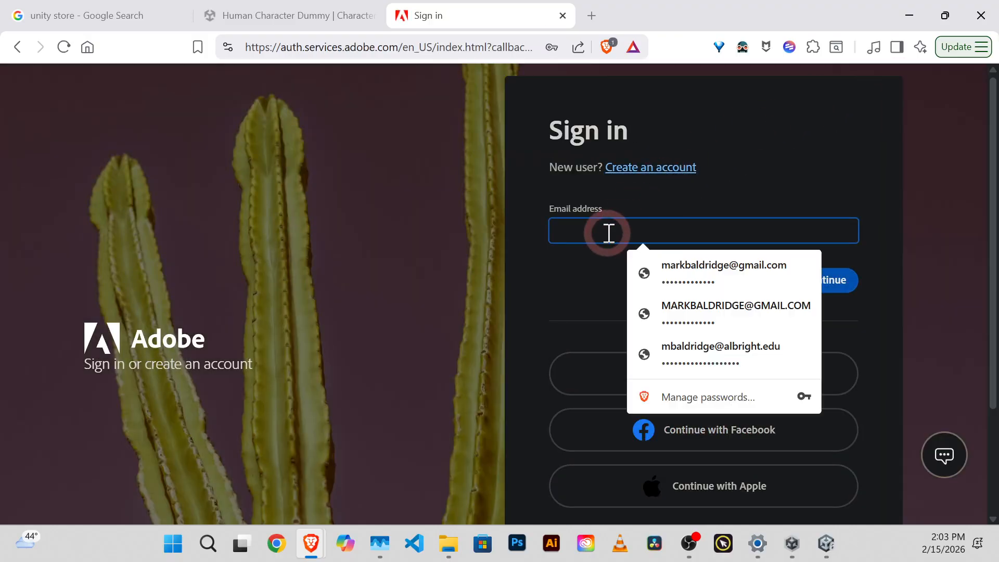
pyautogui.click(731, 267)
pyautogui.click(835, 283)
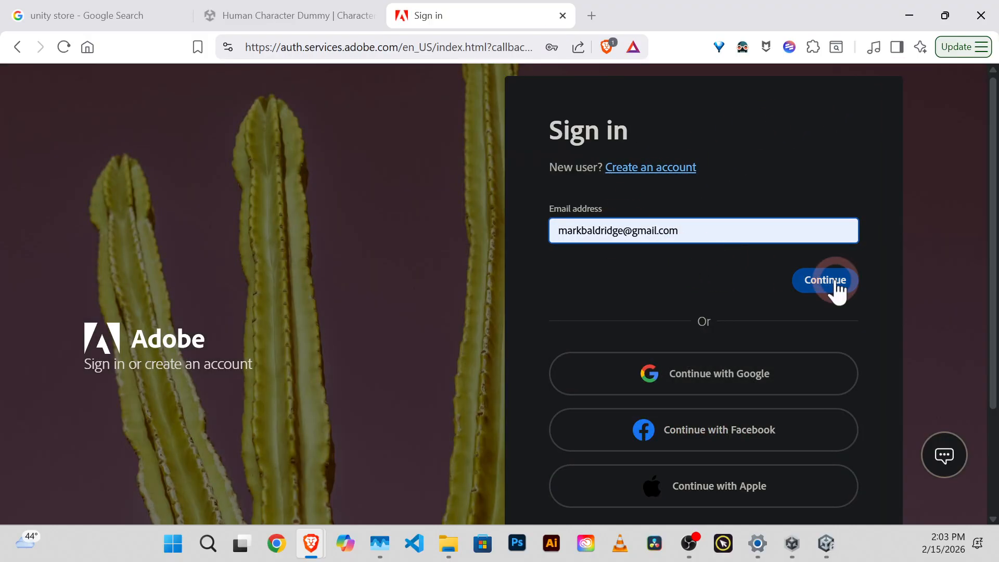
pyautogui.click(643, 270)
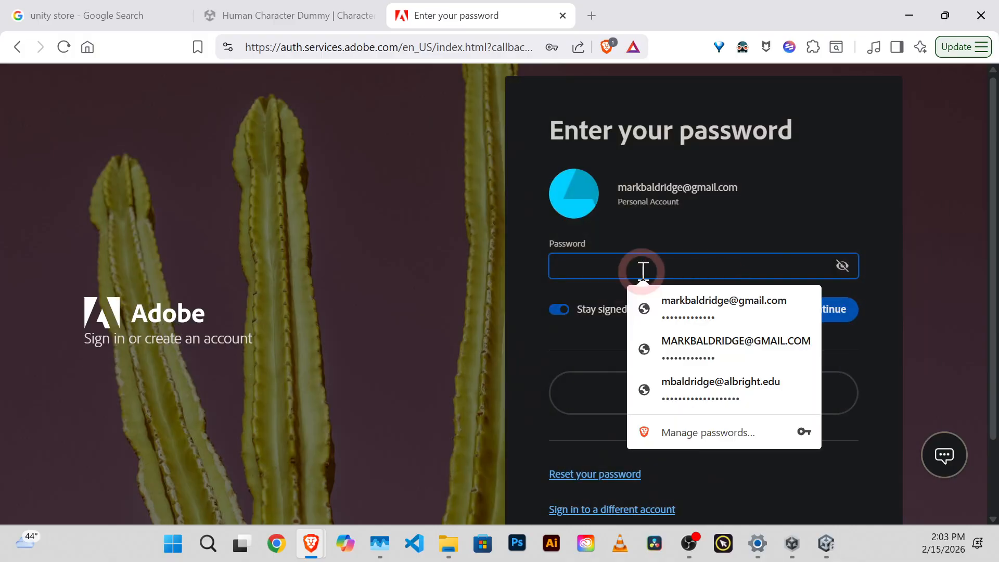
pyautogui.click(681, 306)
pyautogui.click(848, 309)
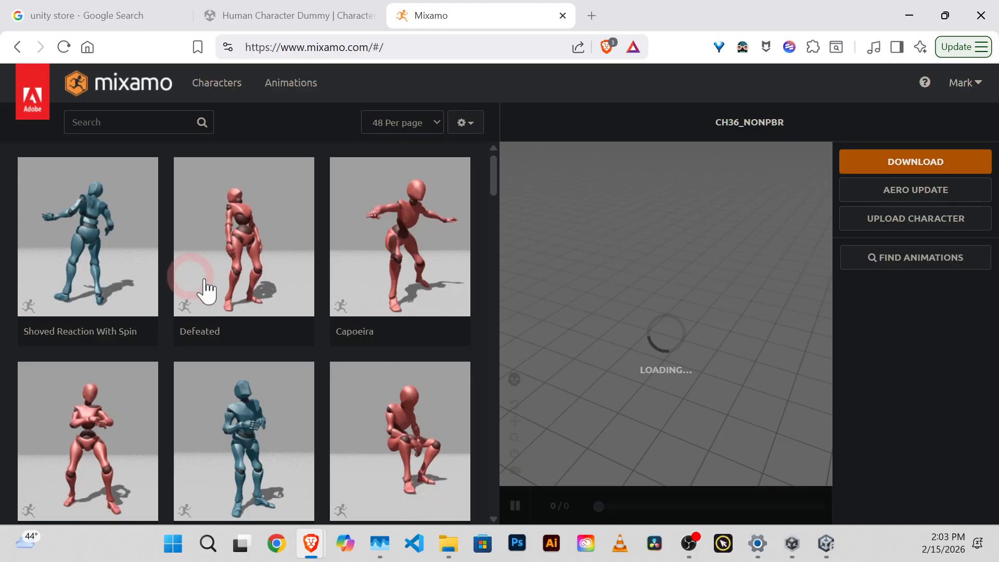
# Step: Browse the Mixamo animation library and search it for "idle"
pyautogui.scroll(-20, 206, 289)
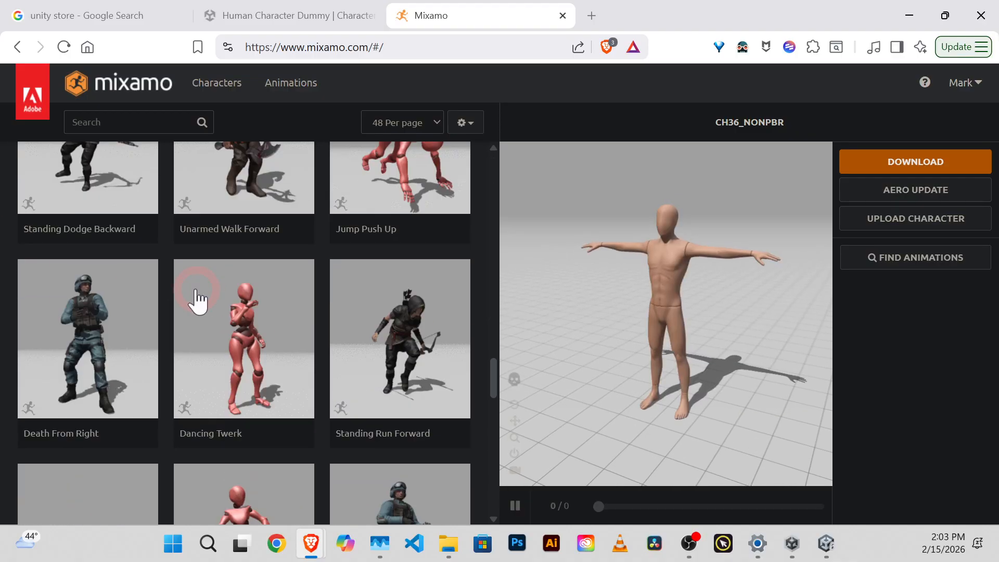
pyautogui.scroll(-5, 198, 300)
pyautogui.scroll(10, 198, 300)
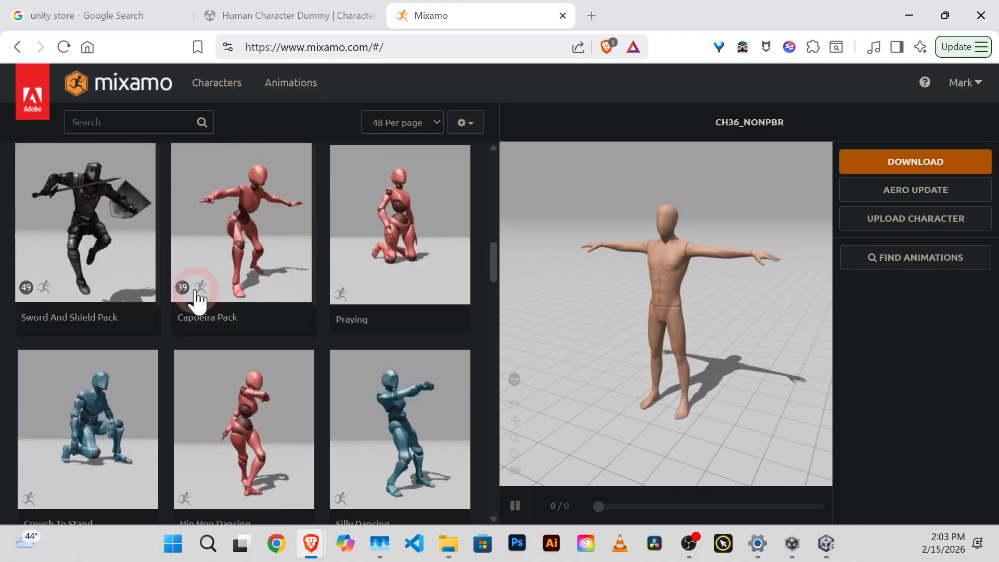
pyautogui.scroll(8, 198, 300)
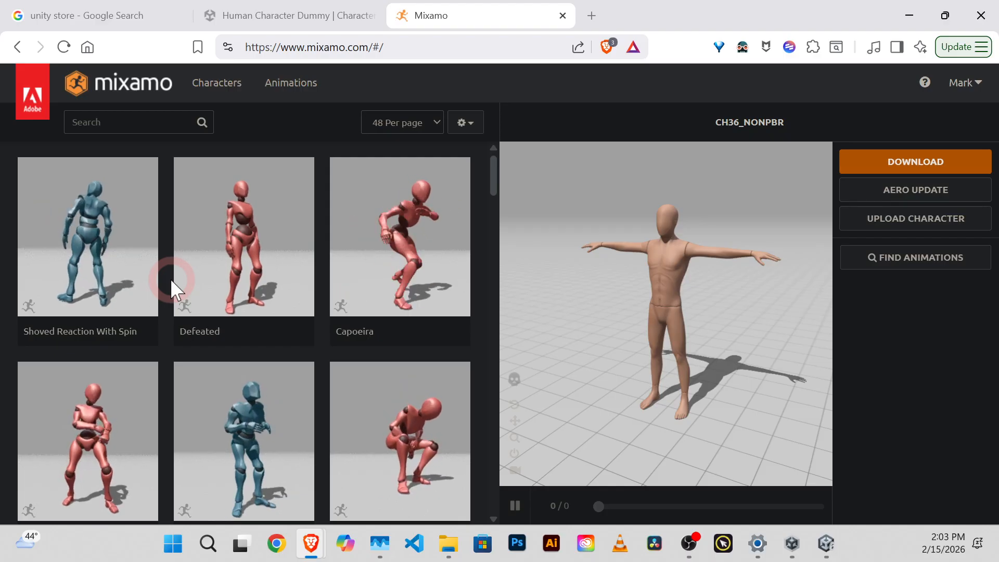
pyautogui.click(127, 123)
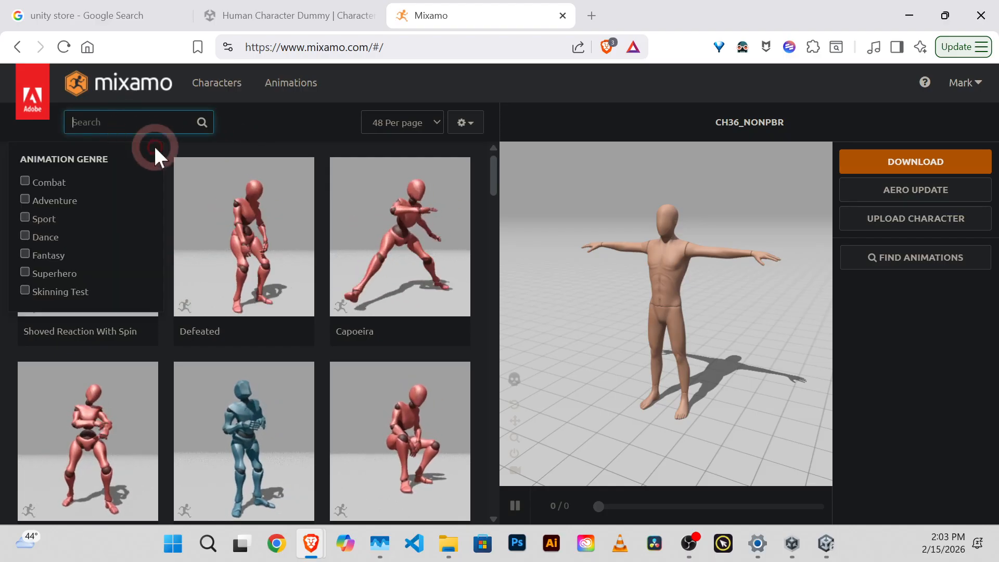
pyautogui.write('ide')
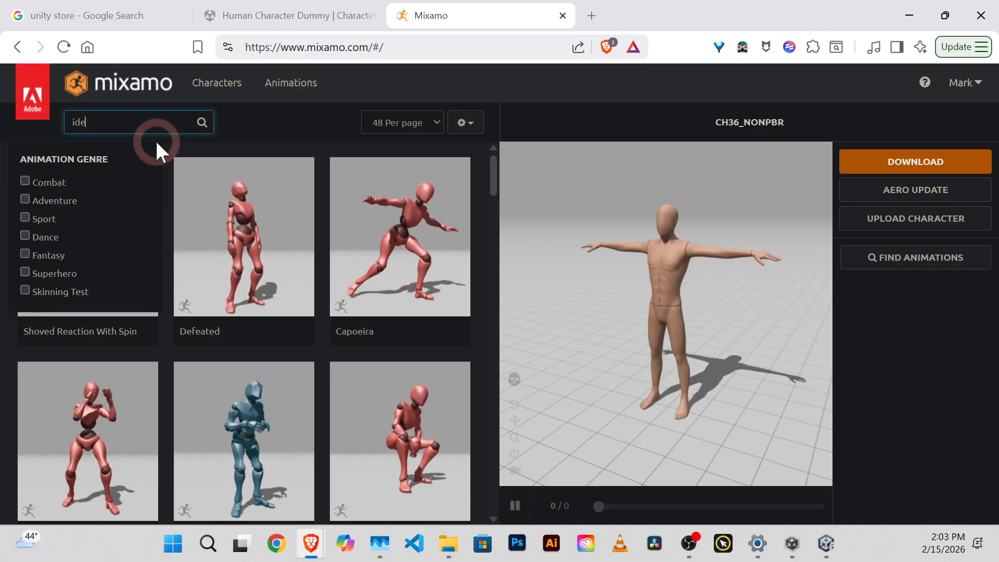
pyautogui.press('BackSpace')
pyautogui.write('le')
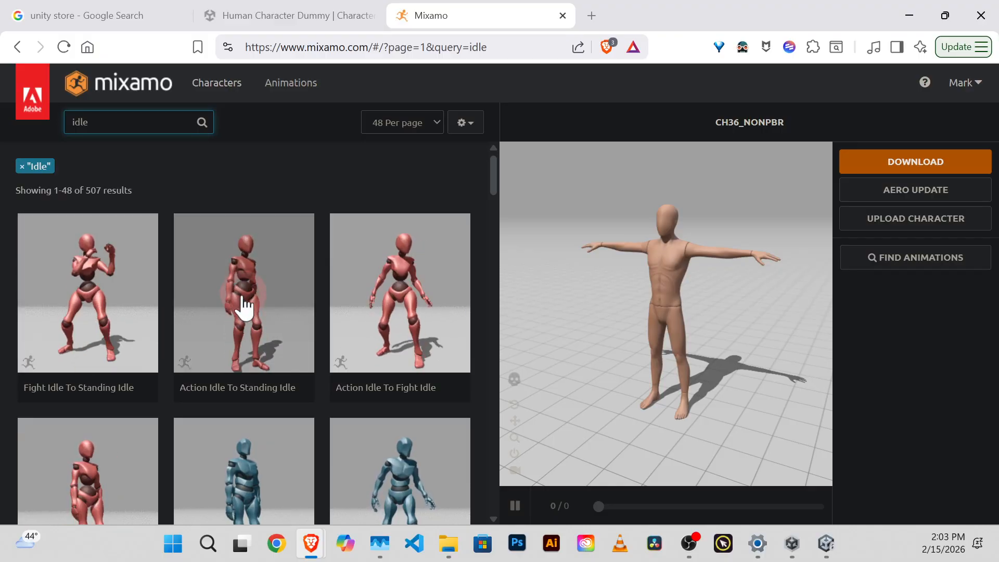
# Step: Preview the blue-figure Idle animation next to Standing Idle To Fight Idle on the character, switching the skeleton view on and off again
pyautogui.scroll(-1, 240, 312)
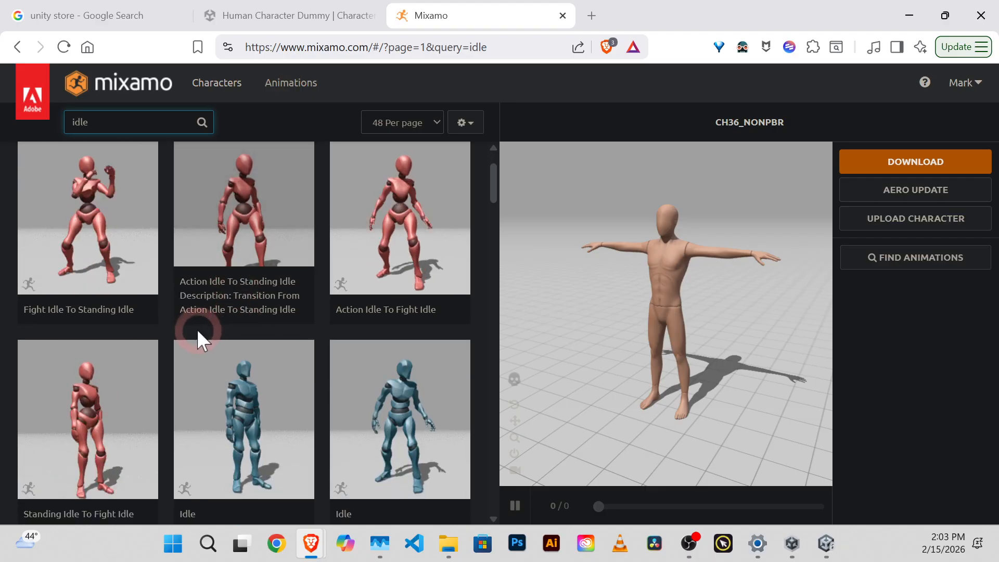
pyautogui.scroll(-1, 202, 341)
pyautogui.click(264, 354)
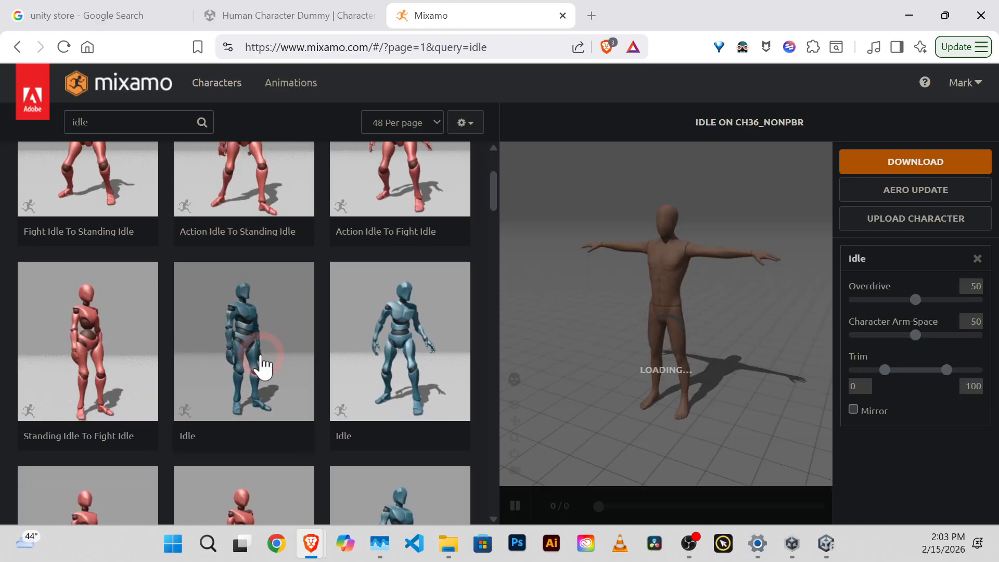
pyautogui.click(630, 254)
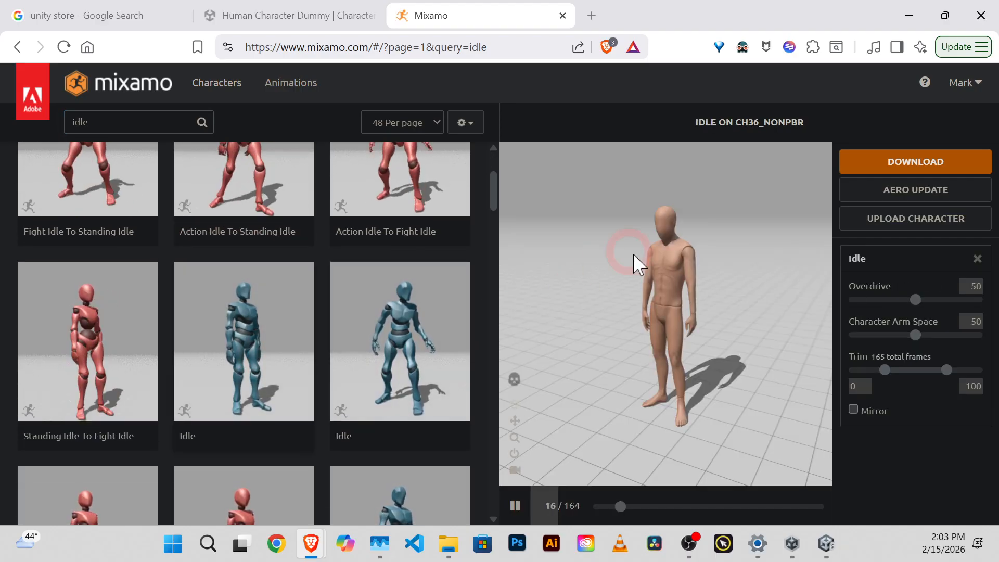
pyautogui.click(515, 381)
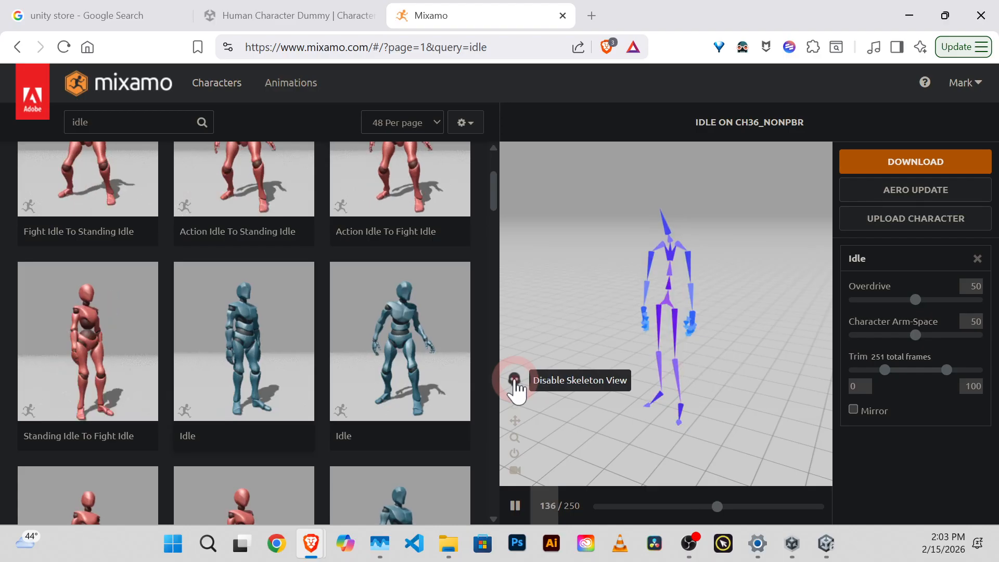
pyautogui.click(514, 381)
pyautogui.click(661, 306)
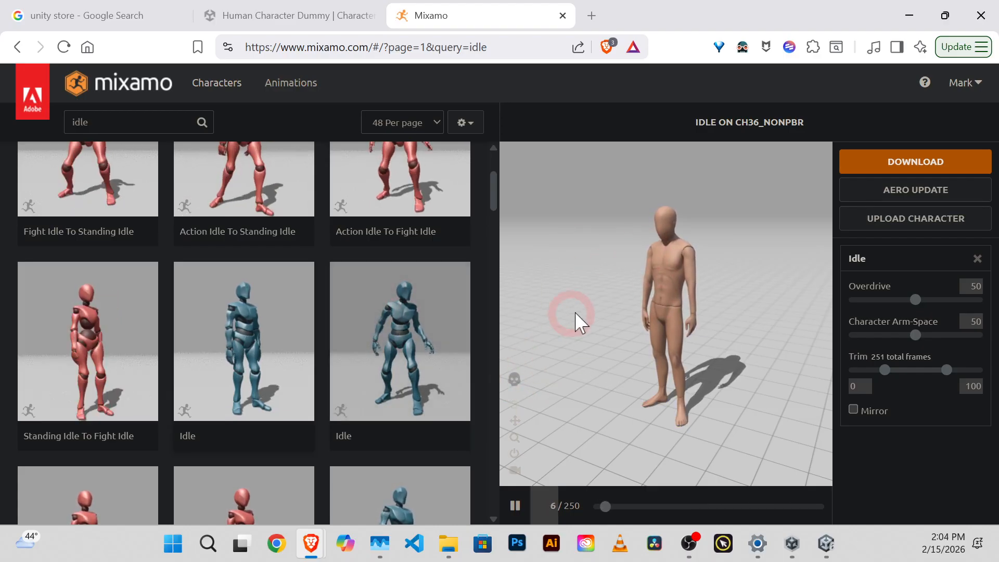
# Step: Apply the red-figure Idle animation directly beside Breathing Idle to the character and inspect its motion from closer angles
pyautogui.scroll(-4, 313, 335)
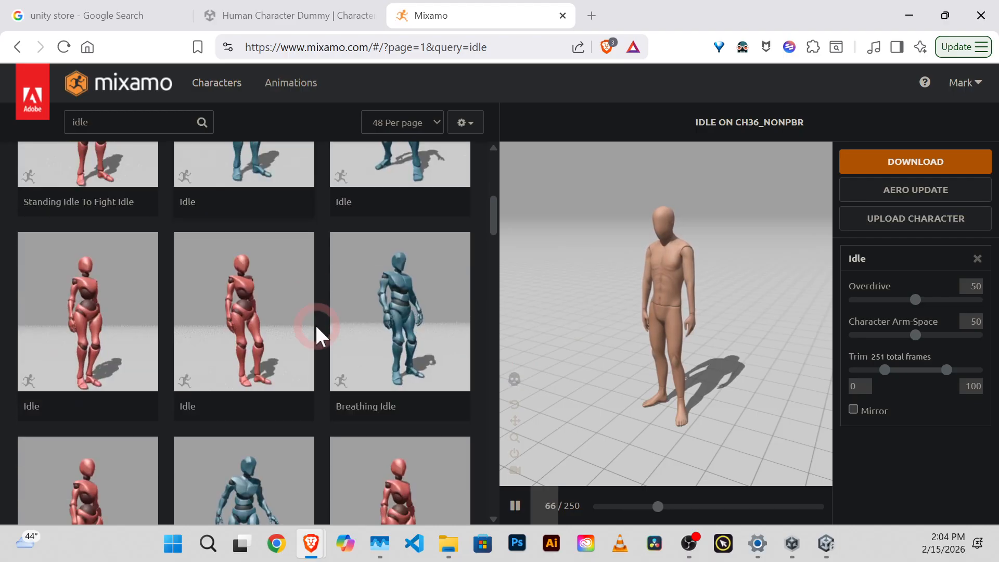
pyautogui.scroll(-1, 315, 325)
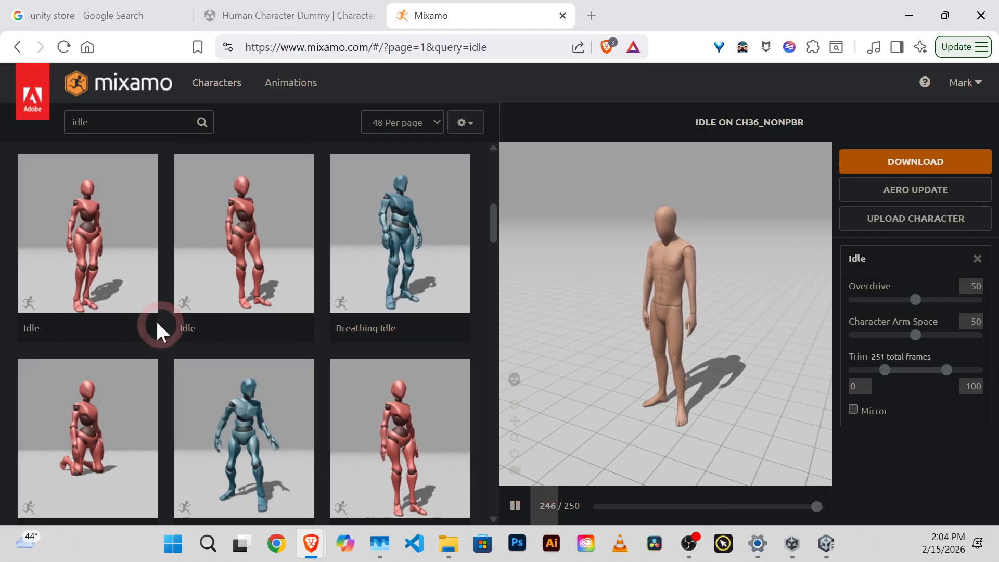
pyautogui.click(238, 229)
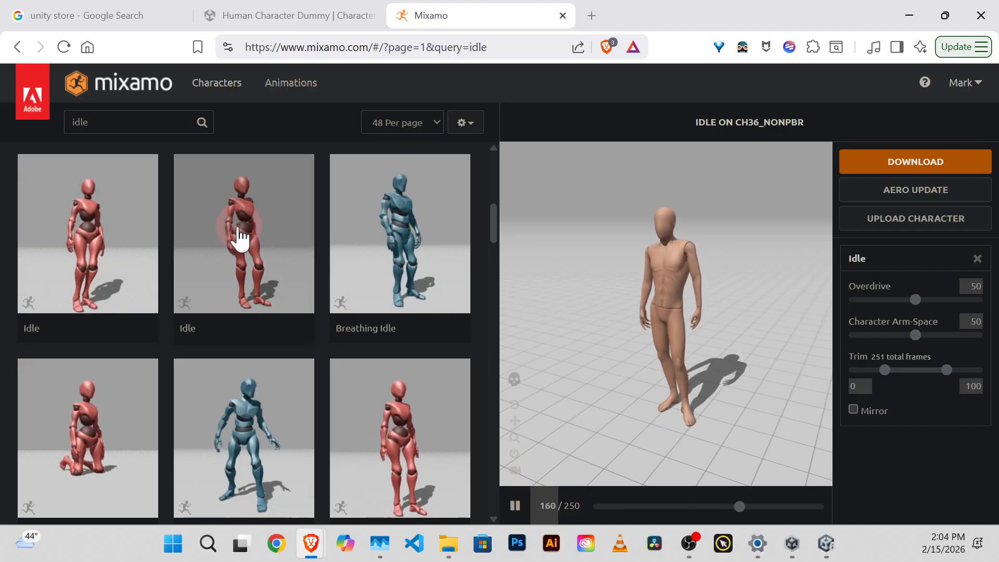
pyautogui.moveTo(565, 315); pyautogui.dragTo(565, 318)
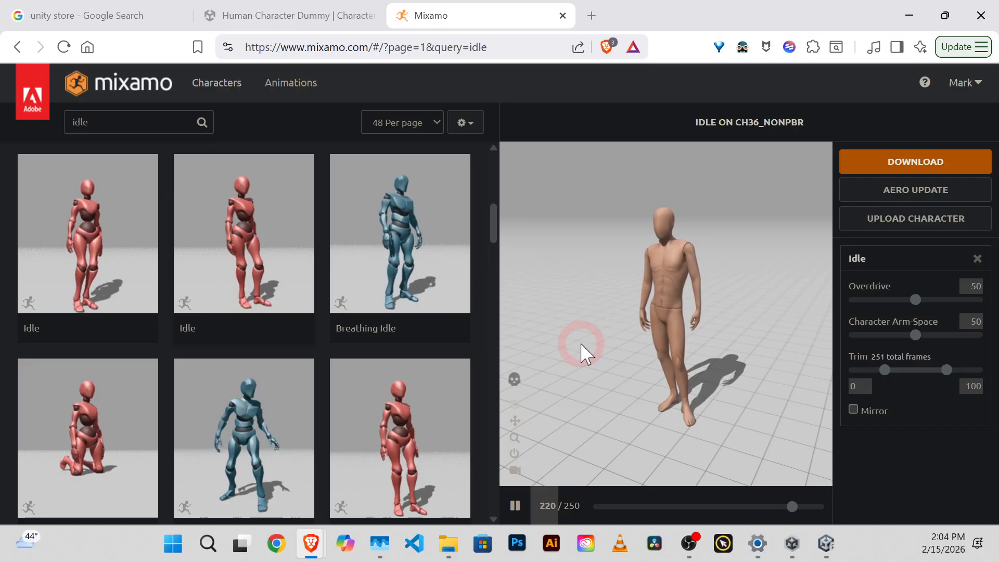
pyautogui.moveTo(575, 345); pyautogui.dragTo(599, 340)
pyautogui.scroll(2, 614, 330)
pyautogui.scroll(-3, 600, 340)
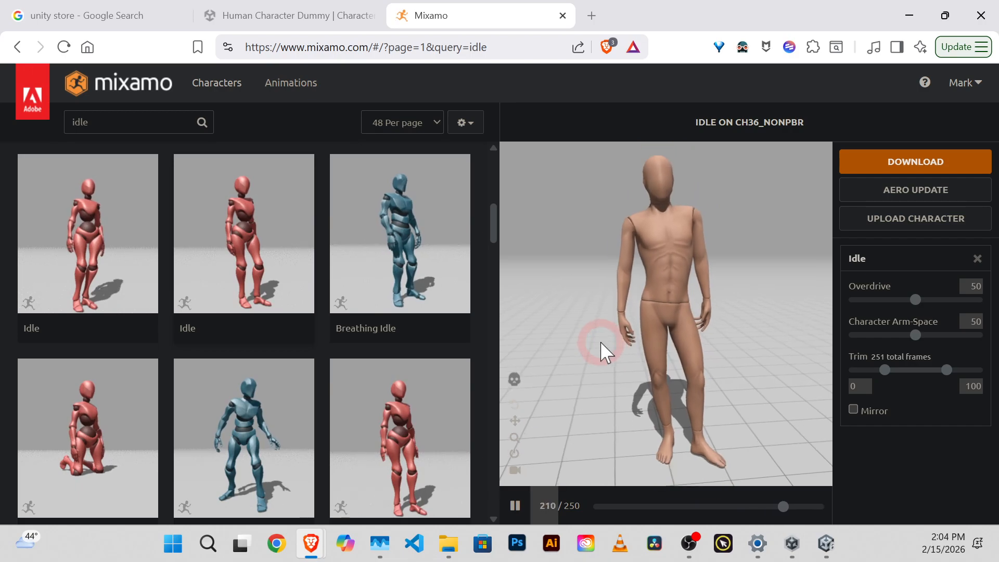
pyautogui.moveTo(622, 373); pyautogui.dragTo(622, 300)
pyautogui.scroll(3, 620, 285)
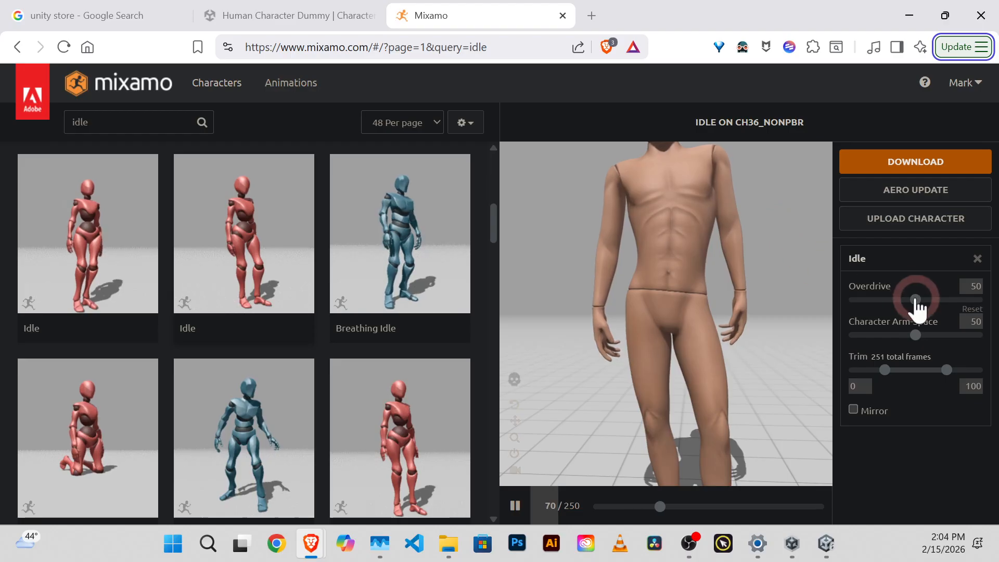
# Step: Set the Idle animation's Overdrive to 85
pyautogui.moveTo(918, 301); pyautogui.dragTo(959, 300)
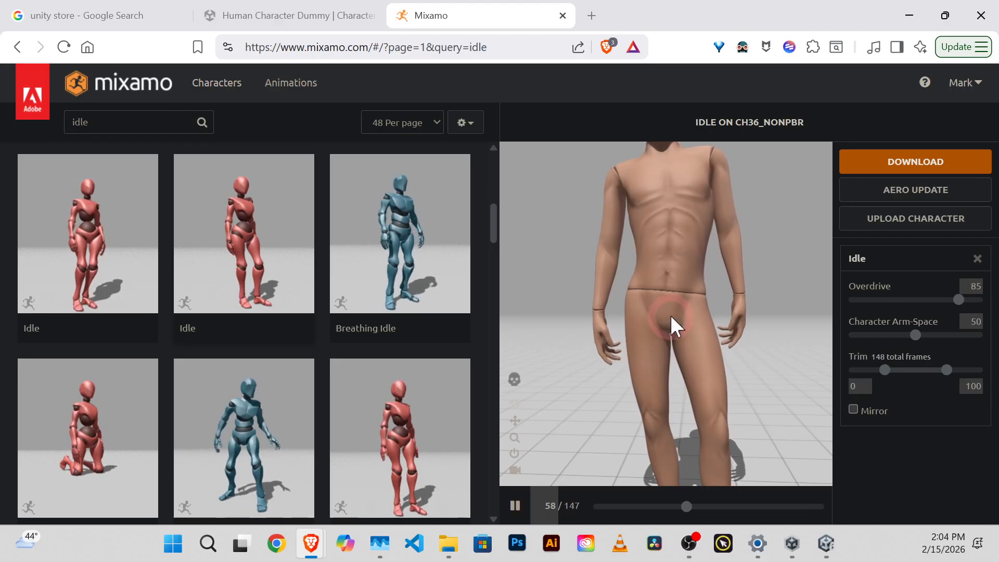
# Step: Set the Idle animation's Character Arm-Space to 58 with the whole character in view
pyautogui.scroll(-3, 670, 314)
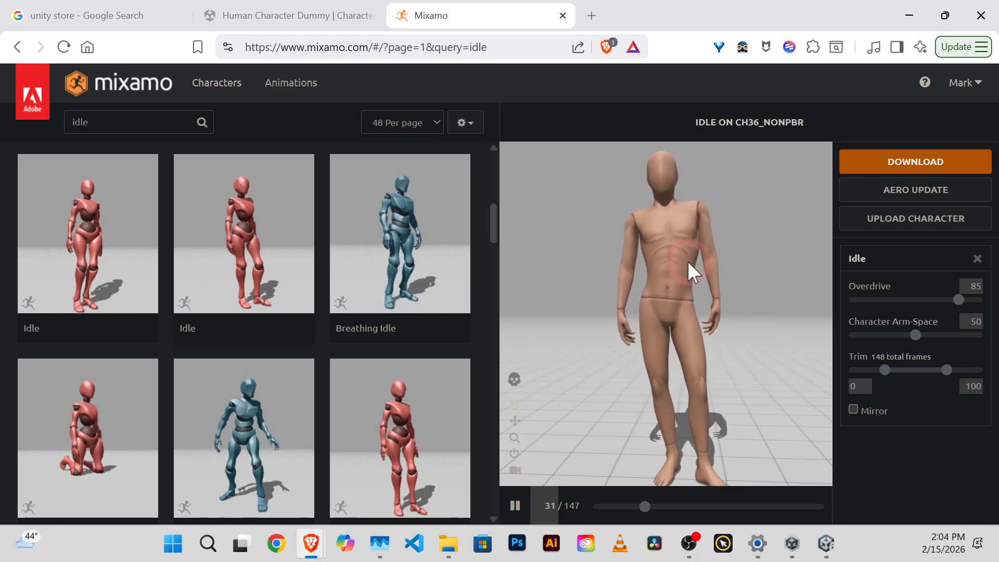
pyautogui.moveTo(929, 343)
pyautogui.mouseDown()
pyautogui.moveTo(914, 344)
pyautogui.moveTo(942, 343)
pyautogui.mouseUp()
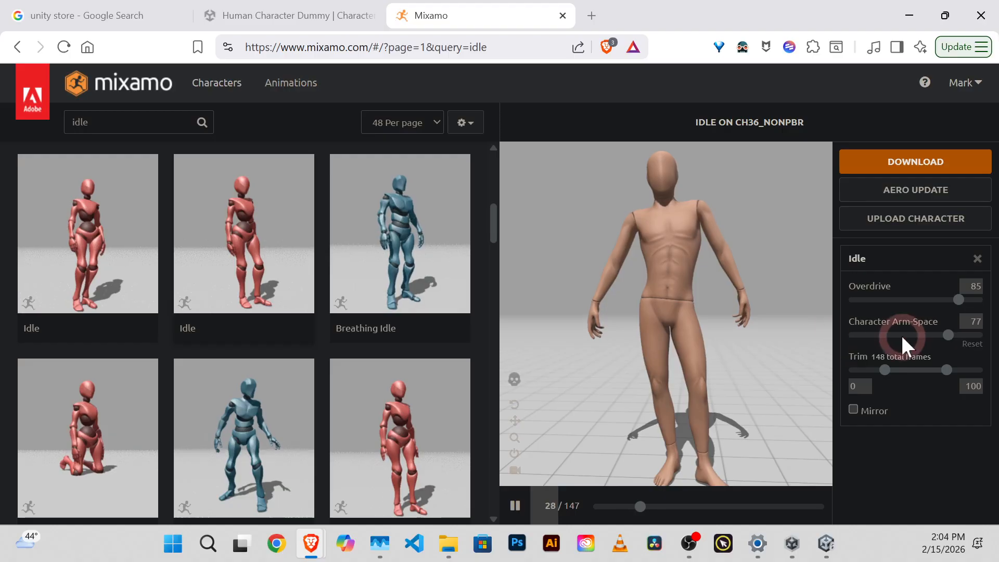
pyautogui.moveTo(946, 348); pyautogui.dragTo(926, 348)
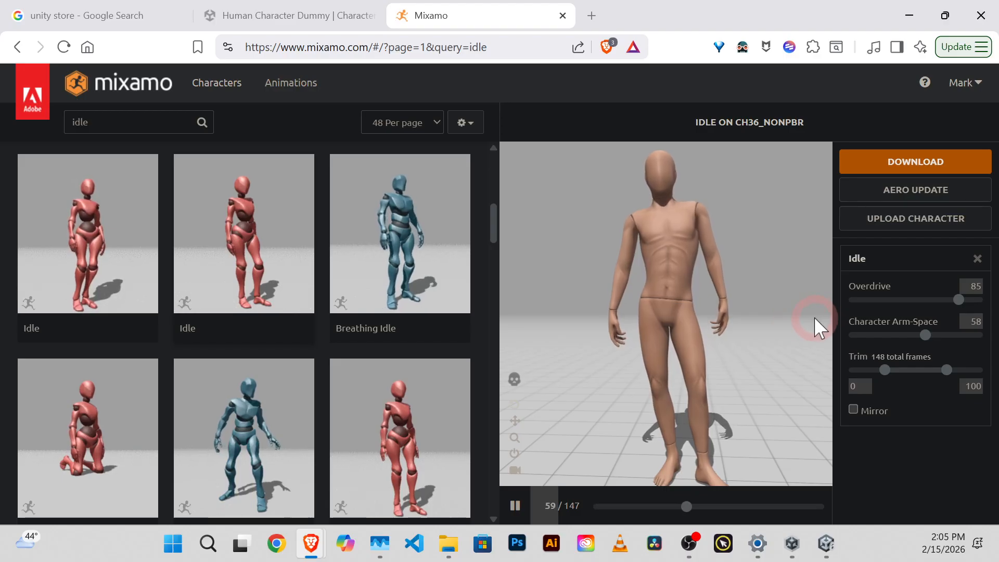
# Step: Set the Idle animation's Trim range from -20 to 123 and turn on Mirror
pyautogui.moveTo(884, 370); pyautogui.dragTo(873, 370)
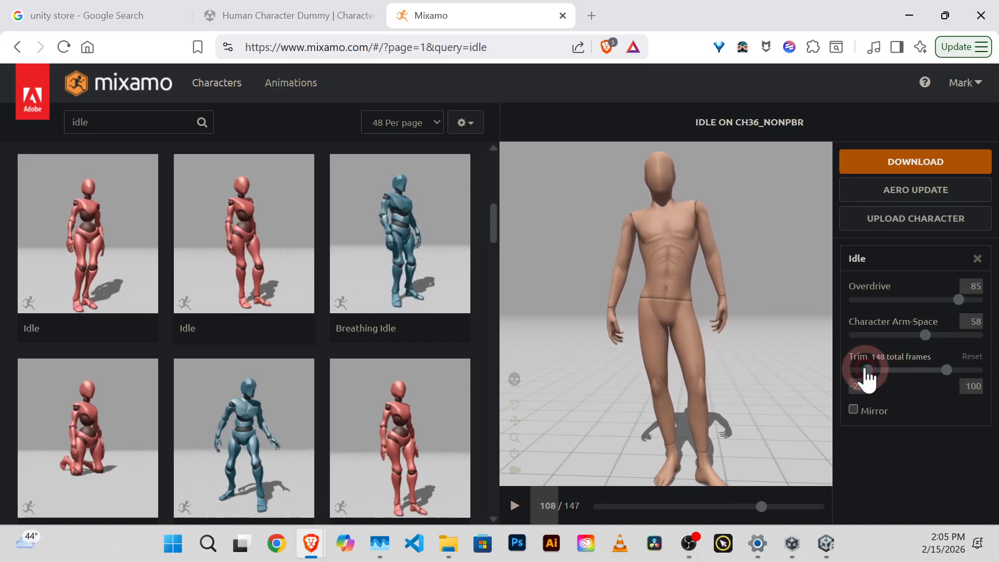
pyautogui.moveTo(948, 370); pyautogui.dragTo(960, 371)
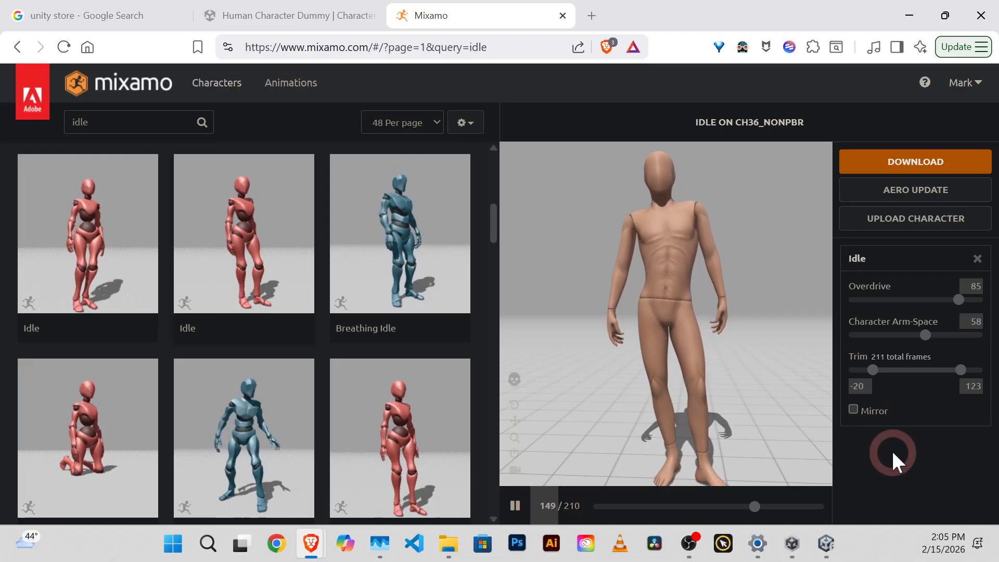
pyautogui.click(854, 411)
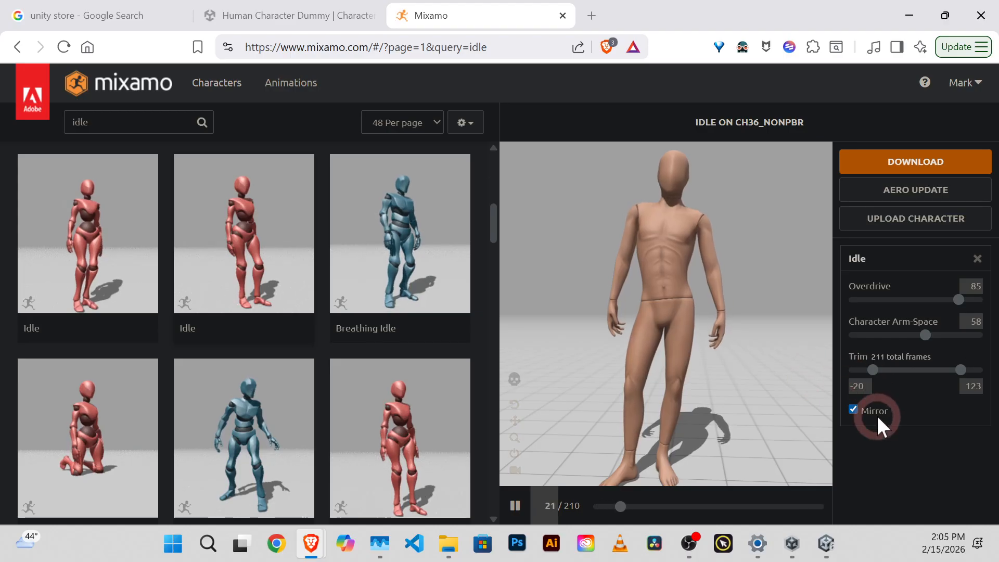
# Step: Download the Idle animation as FBX Binary with skin, at 60 frames per second and without keyframe reduction
pyautogui.click(920, 166)
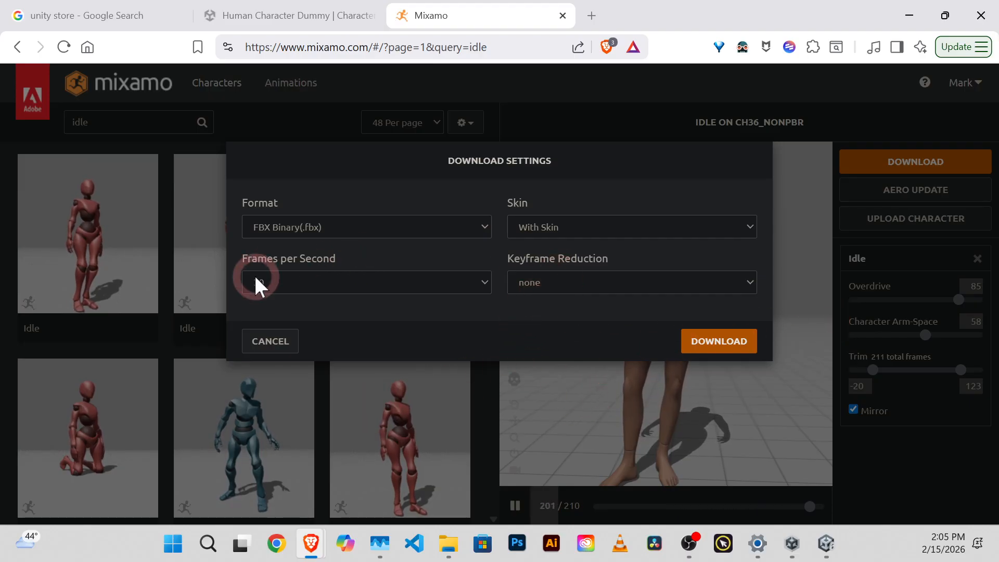
pyautogui.click(270, 281)
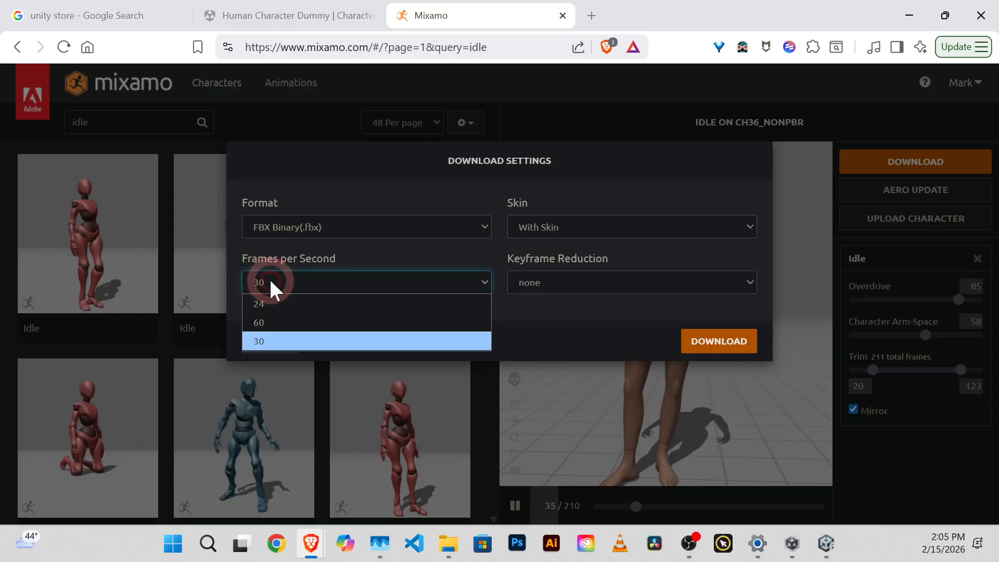
pyautogui.click(268, 320)
pyautogui.click(686, 345)
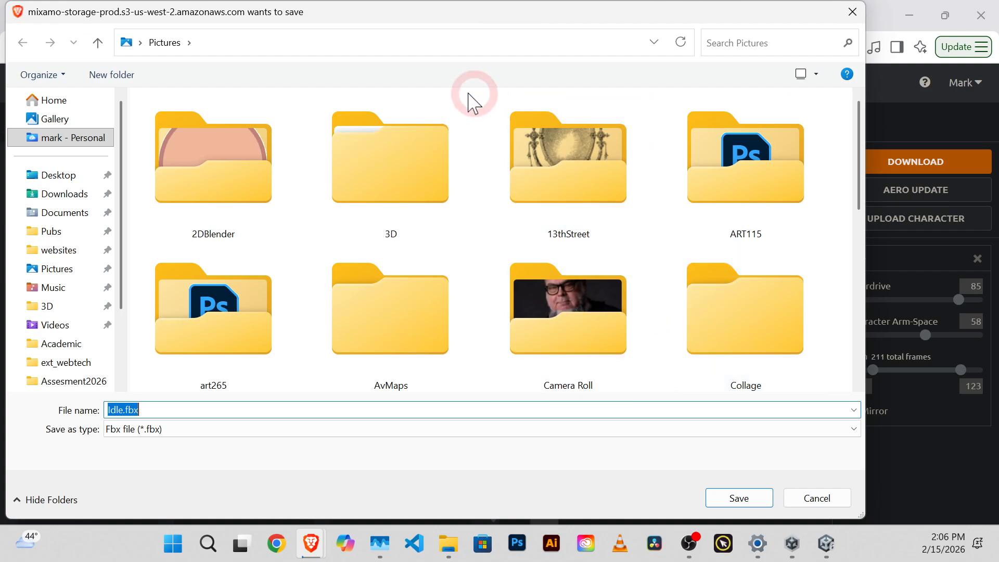
# Step: Save the download as Idle.fbx in the folder Pubs > Courses > DIG310_Intro_Game > Demosv6
pyautogui.click(61, 230)
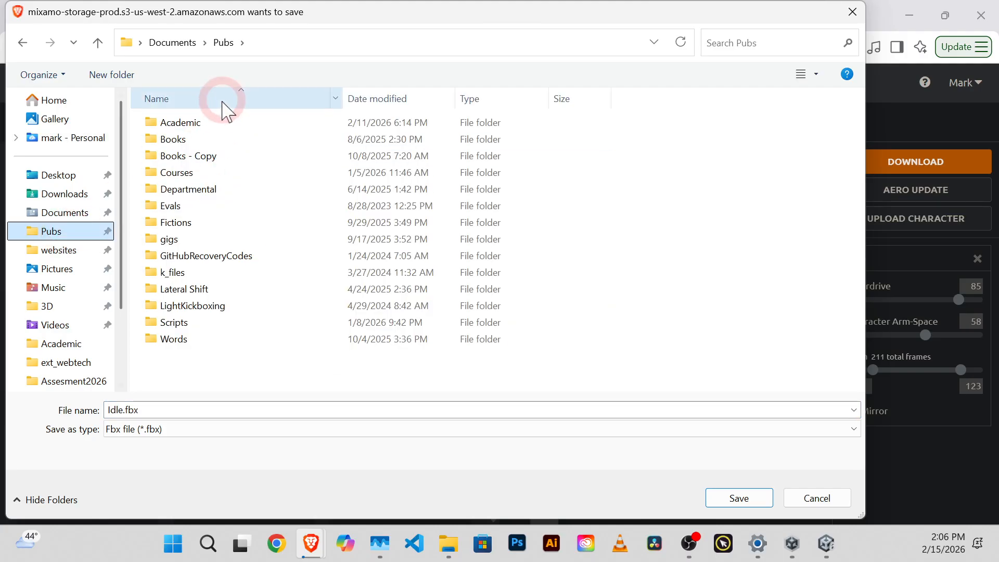
pyautogui.doubleClick(182, 174)
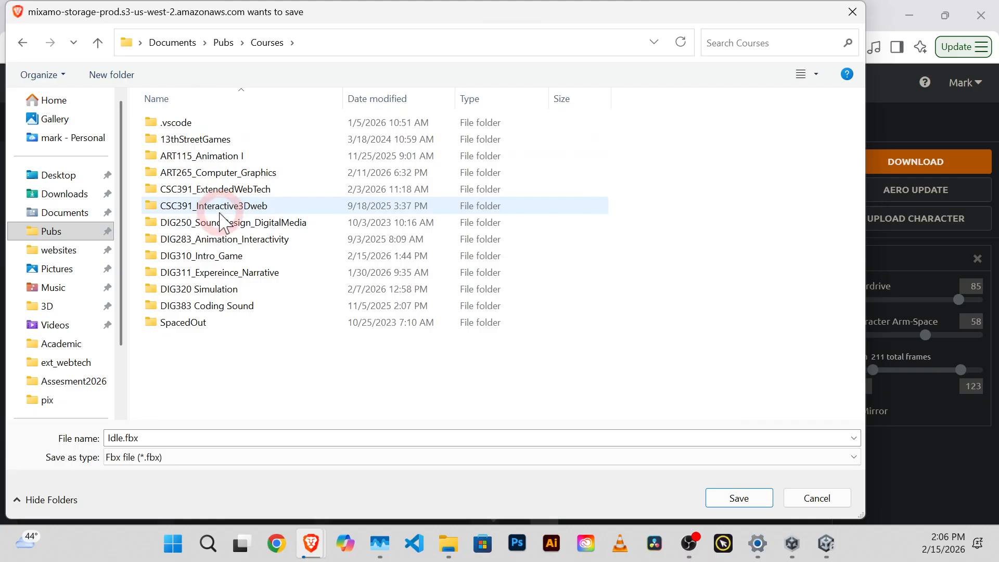
pyautogui.doubleClick(223, 259)
pyautogui.click(201, 120)
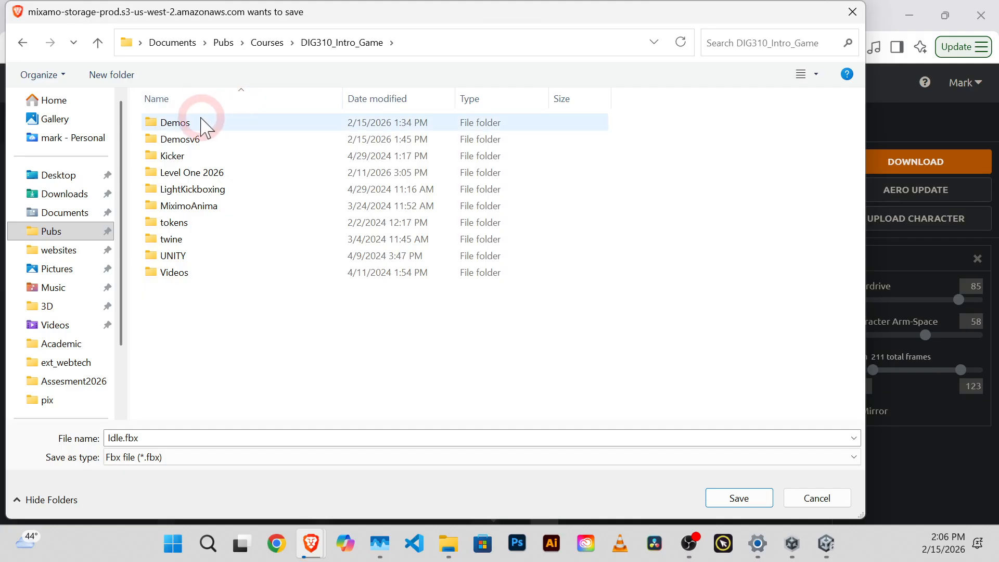
pyautogui.click(225, 139)
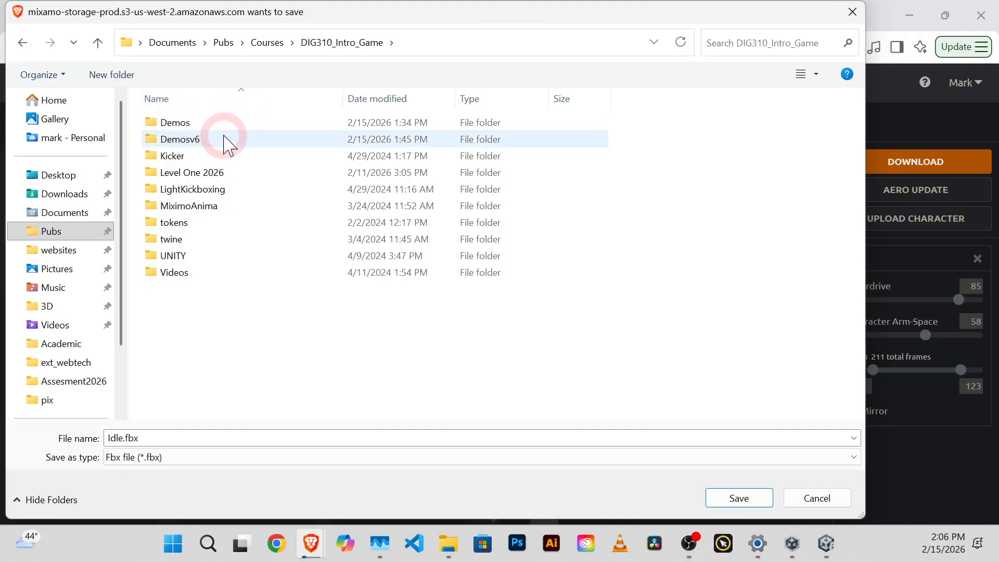
pyautogui.doubleClick(176, 144)
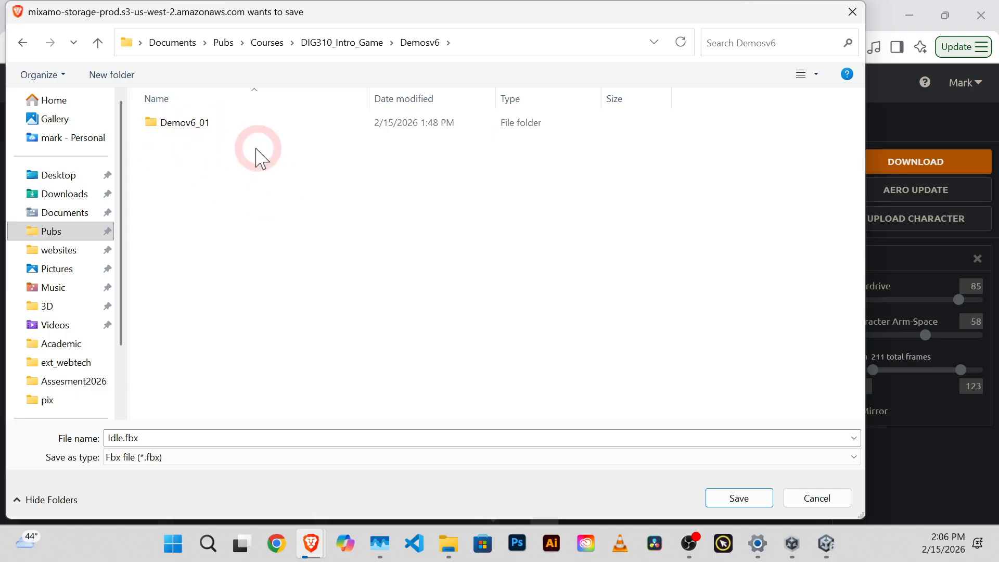
pyautogui.click(167, 120)
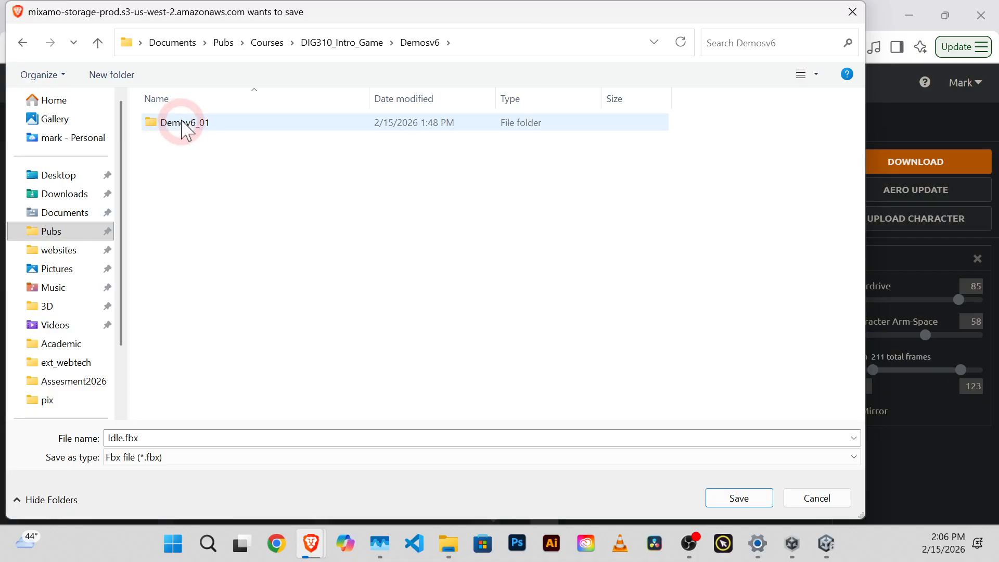
pyautogui.click(228, 199)
pyautogui.click(196, 127)
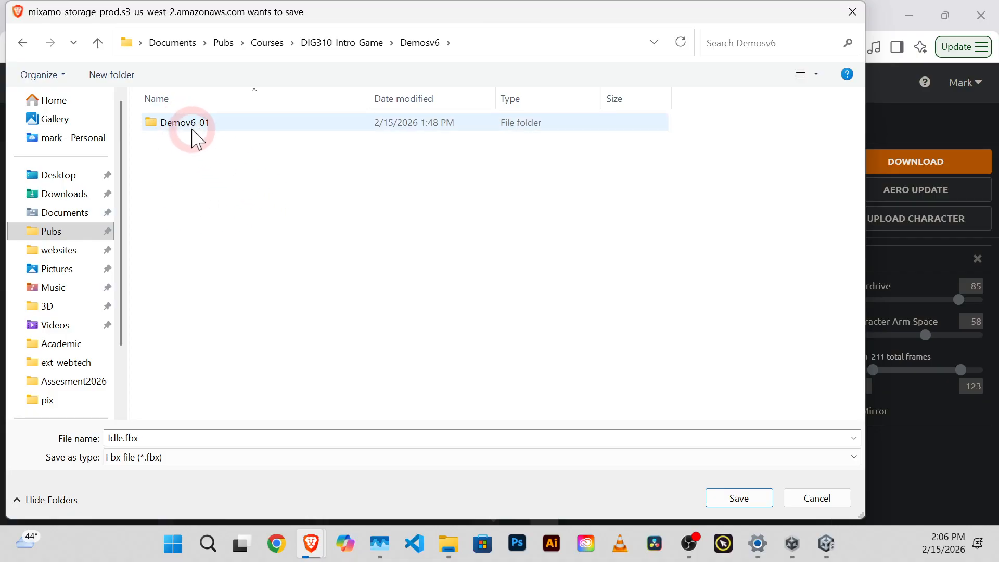
pyautogui.click(190, 144)
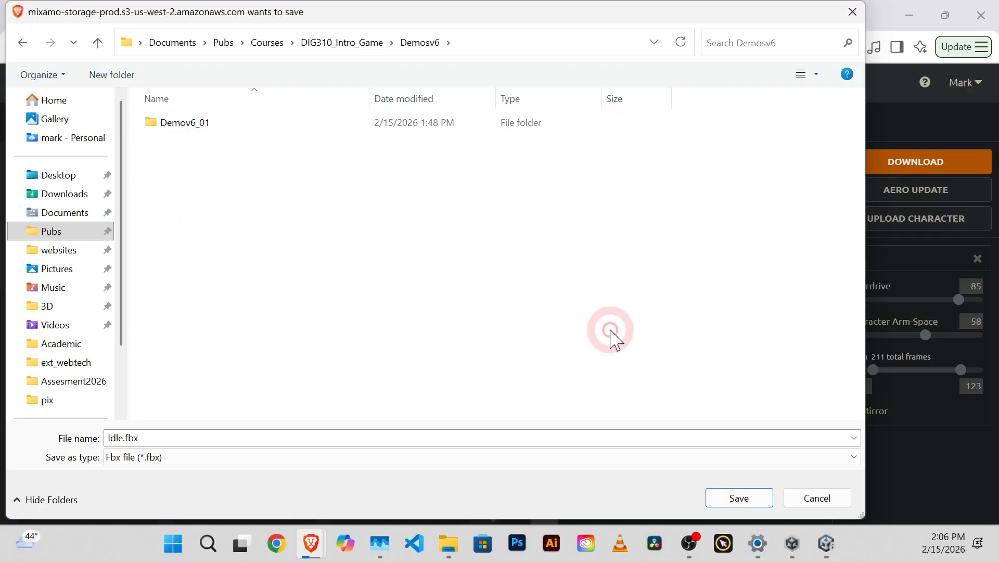
pyautogui.click(743, 493)
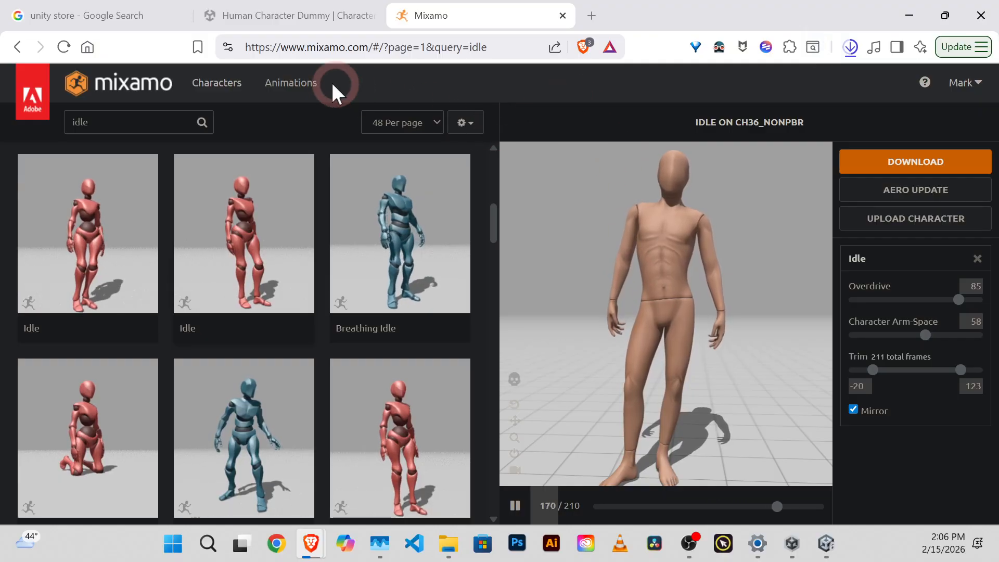
# Step: Search the animation library for "slow run" and close the genre filter list
pyautogui.moveTo(154, 121); pyautogui.dragTo(34, 109)
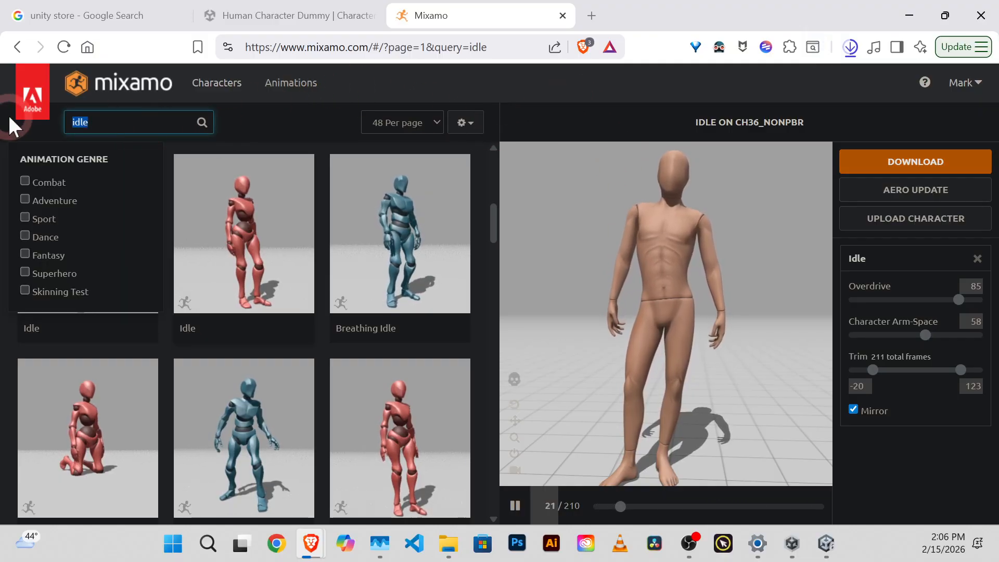
pyautogui.write('slow run')
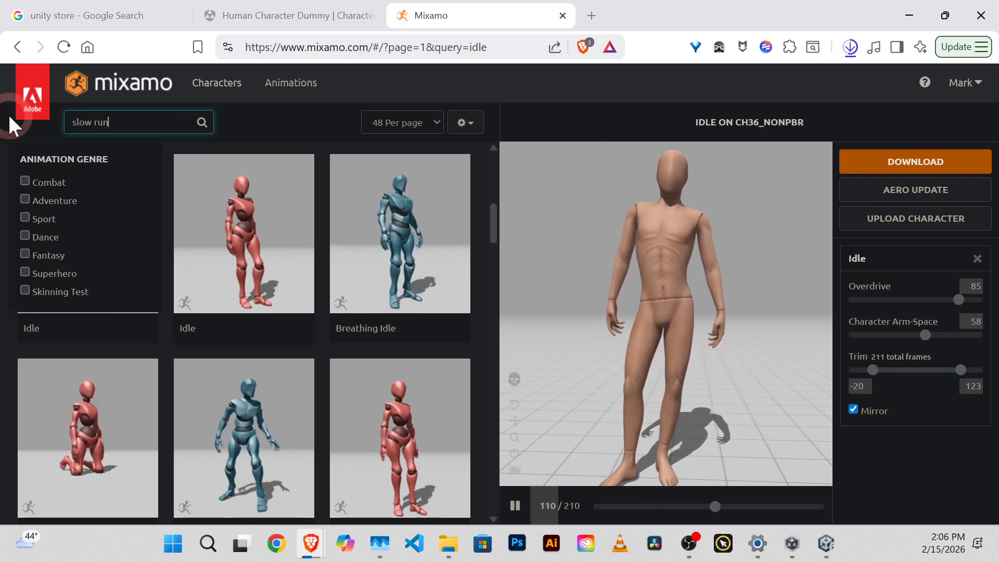
pyautogui.press('Return')
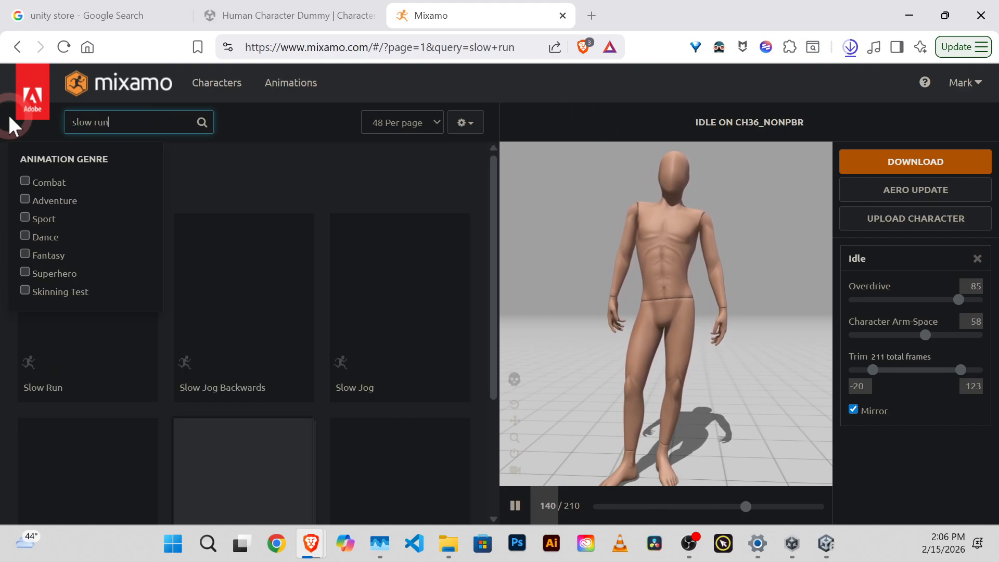
pyautogui.click(171, 146)
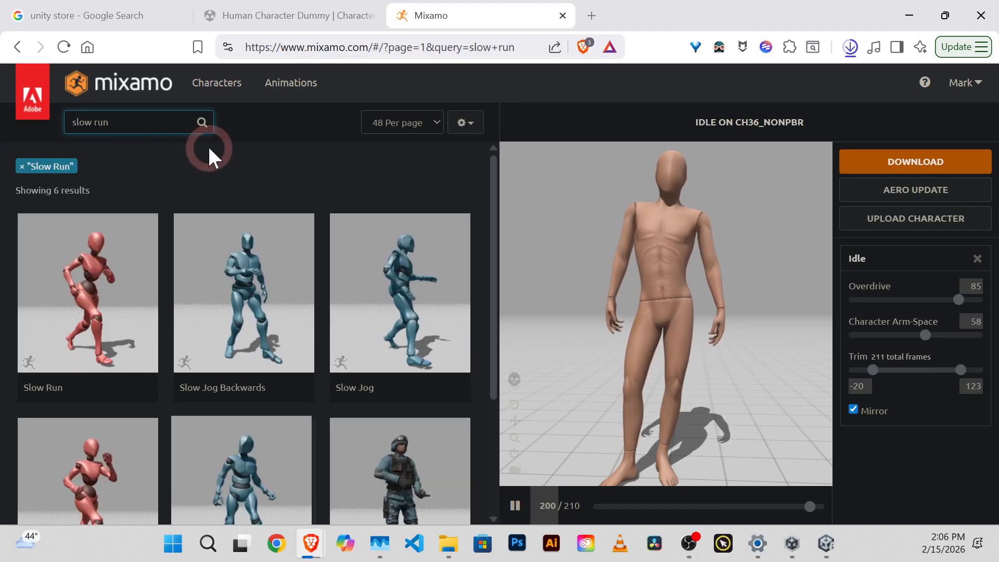
# Step: Apply the Treadmill Running animation to the character and set its Overdrive to 25
pyautogui.scroll(-3, 208, 156)
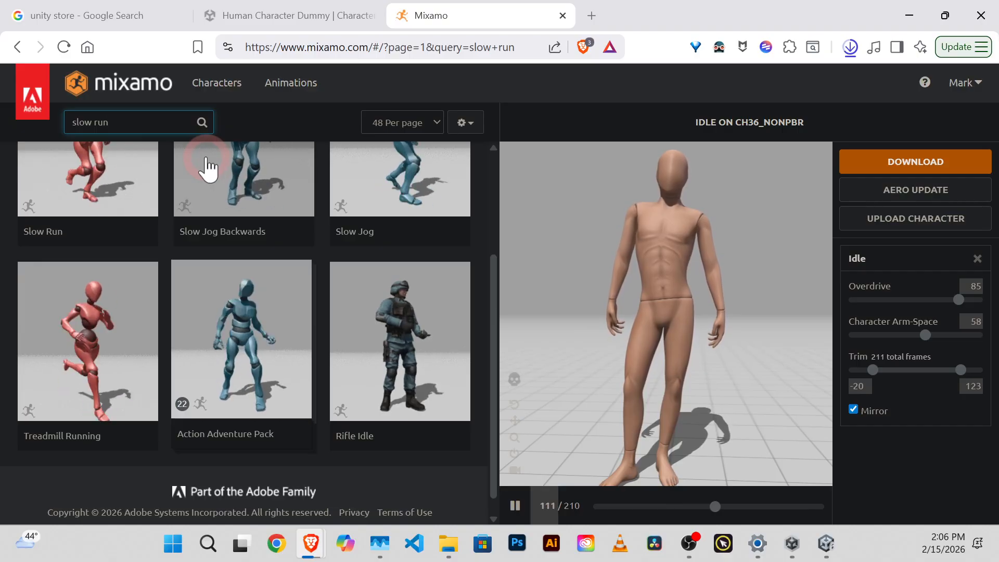
pyautogui.click(100, 336)
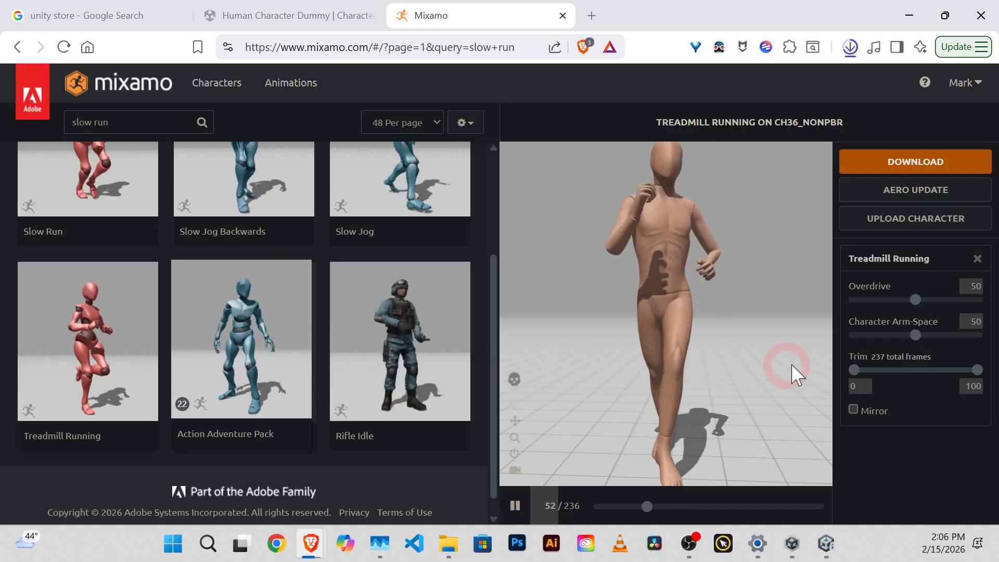
pyautogui.click(917, 300)
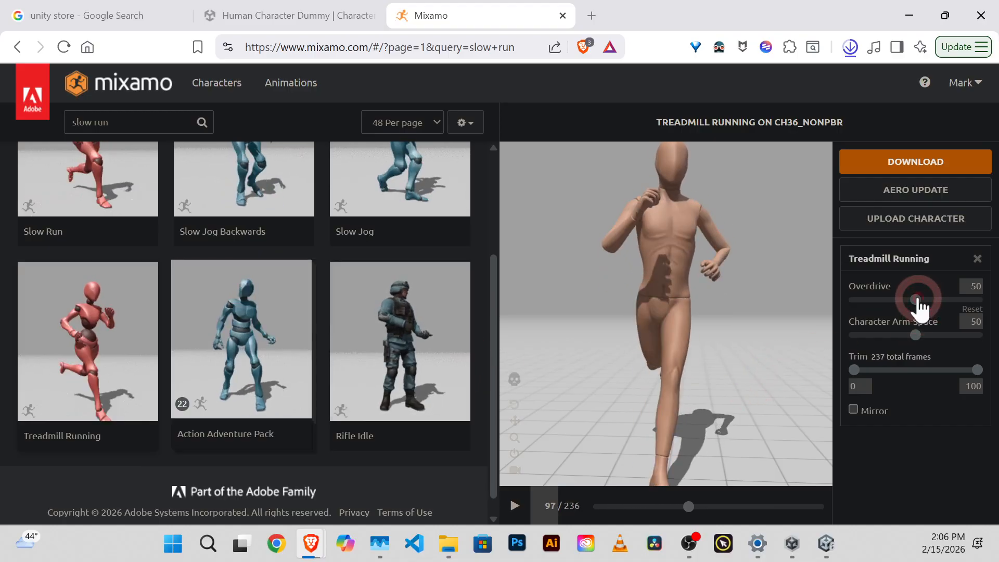
pyautogui.moveTo(914, 300); pyautogui.dragTo(893, 301)
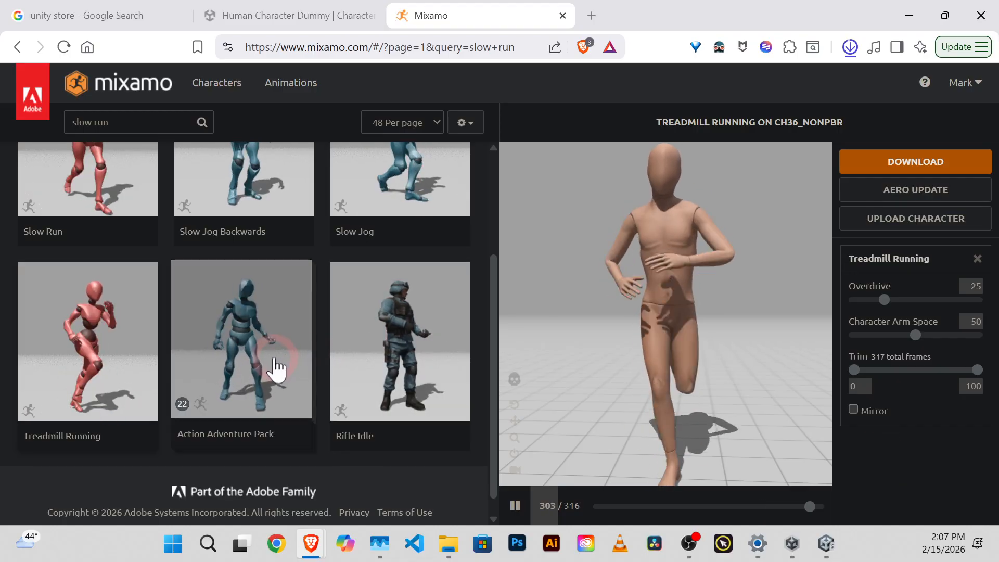
# Step: Look over the remaining slow run animations and search the library for "run" instead
pyautogui.scroll(3, 276, 368)
pyautogui.scroll(-4, 276, 368)
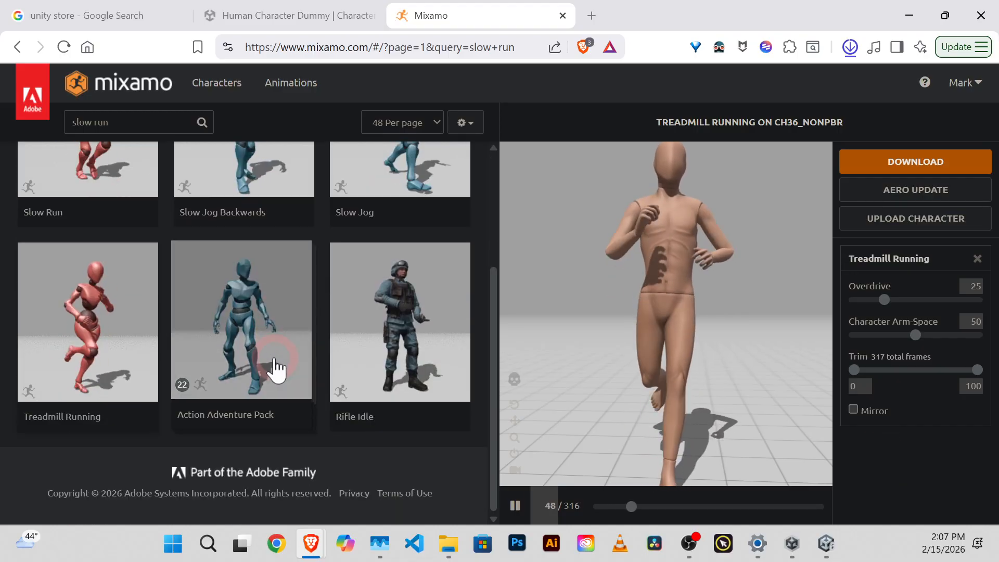
pyautogui.scroll(3, 260, 354)
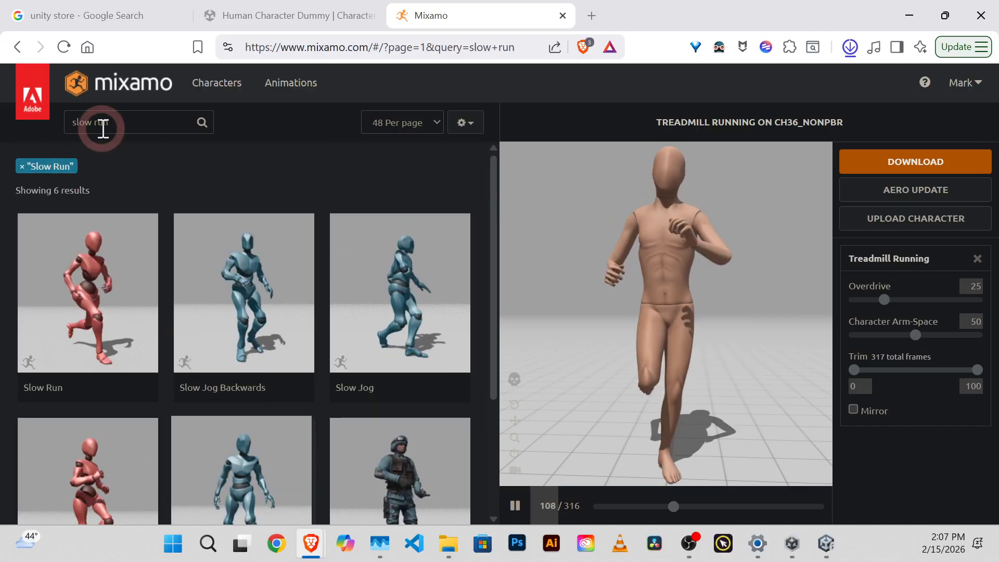
pyautogui.click(108, 123)
pyautogui.tripleClick(107, 122)
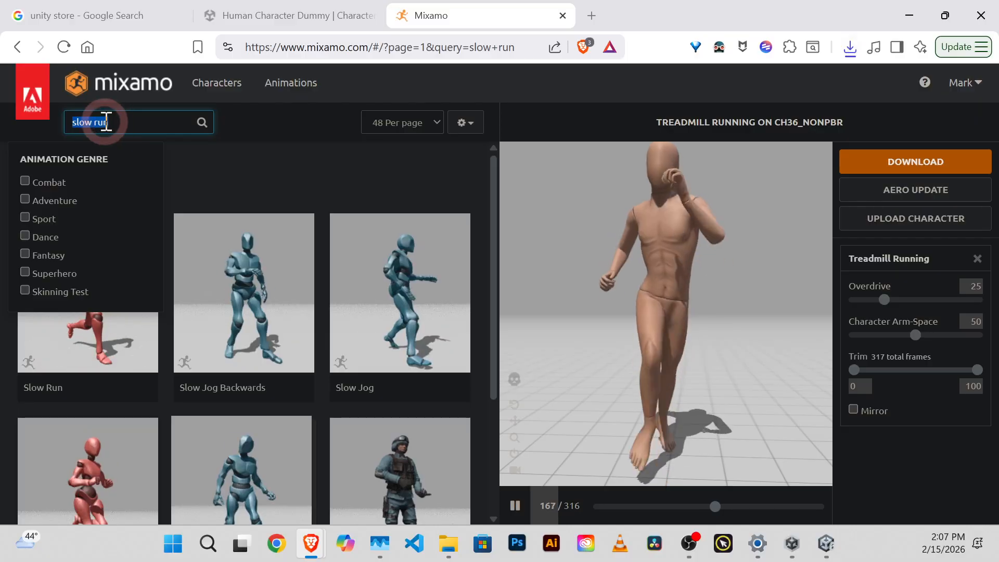
pyautogui.write('run')
pyautogui.press('Return')
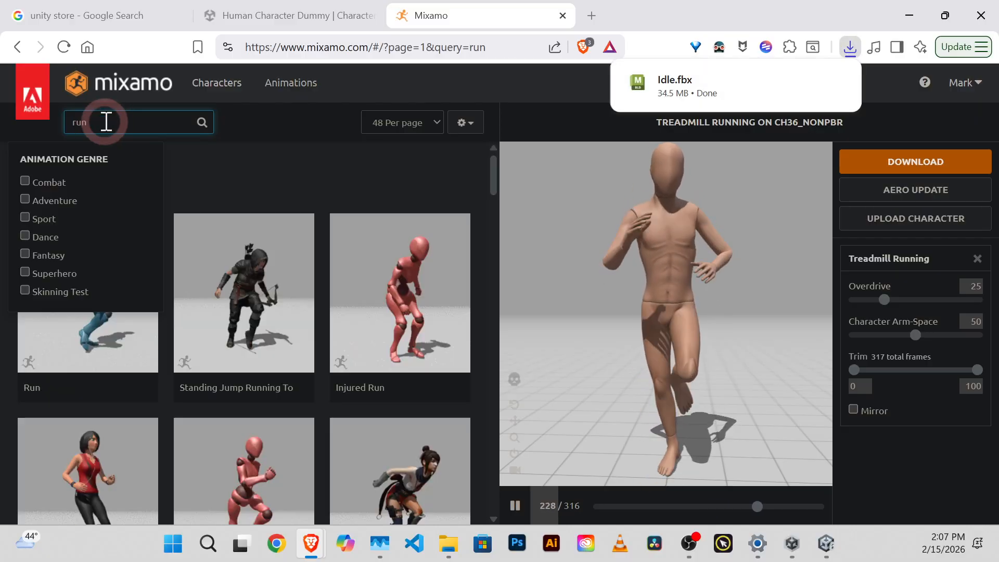
# Step: Apply the Slow Run animation from the run results to the character and view the full figure in motion
pyautogui.scroll(-4, 340, 275)
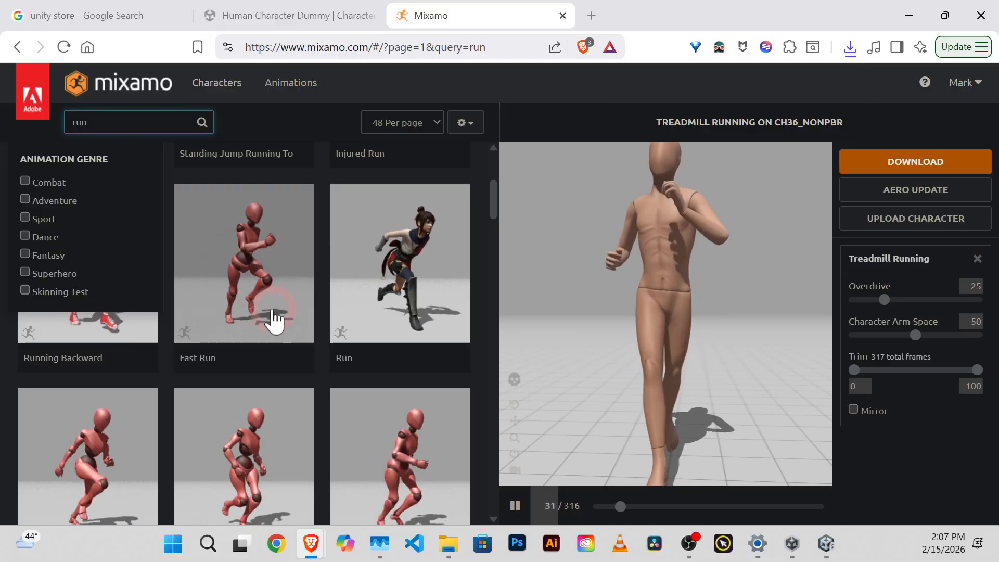
pyautogui.scroll(-1, 273, 314)
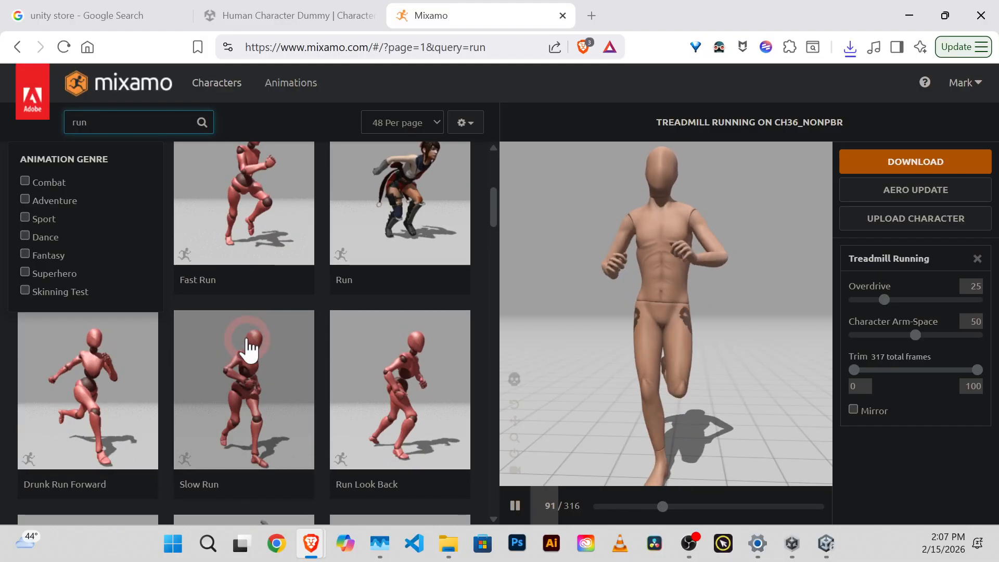
pyautogui.click(248, 347)
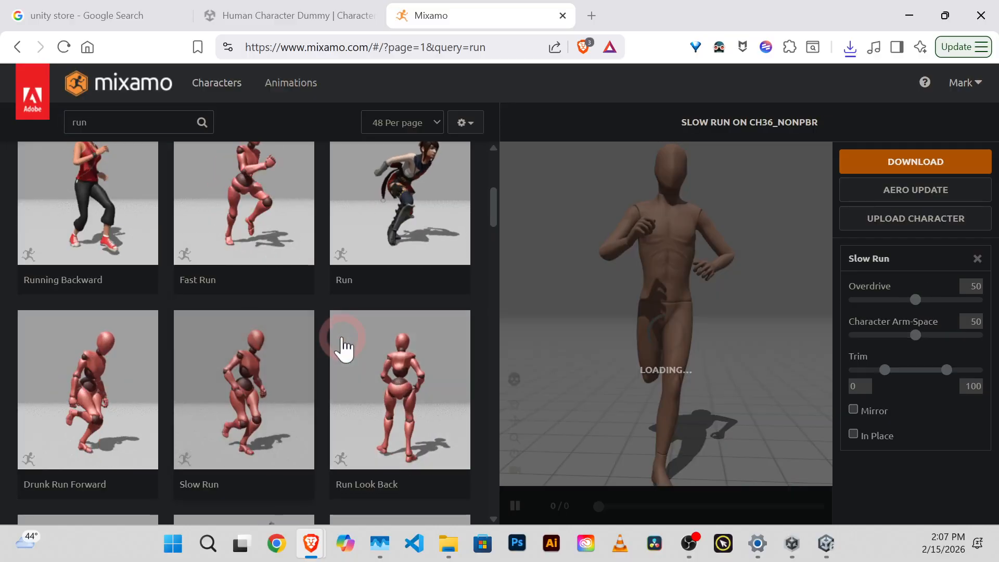
pyautogui.click(516, 305)
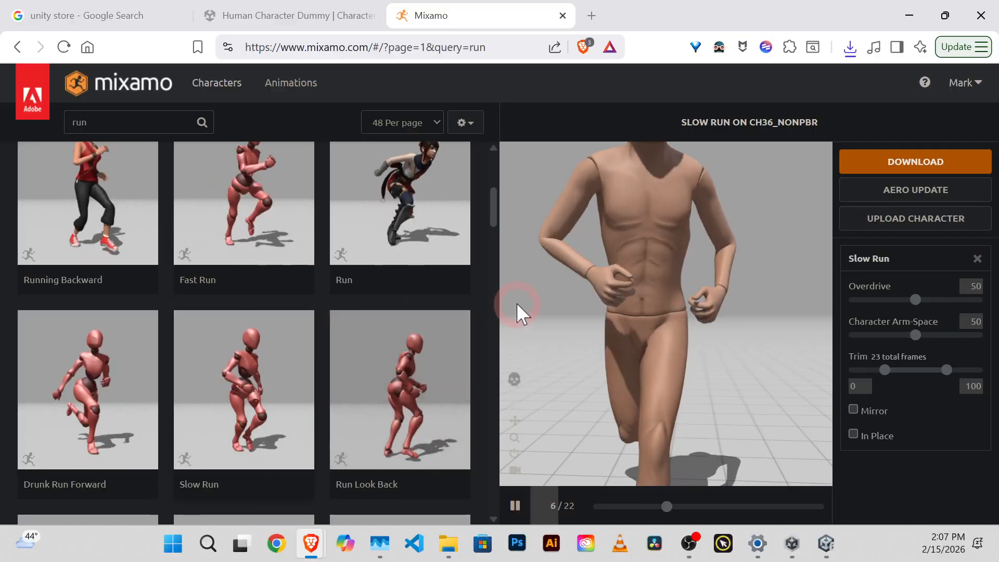
pyautogui.scroll(-5, 712, 222)
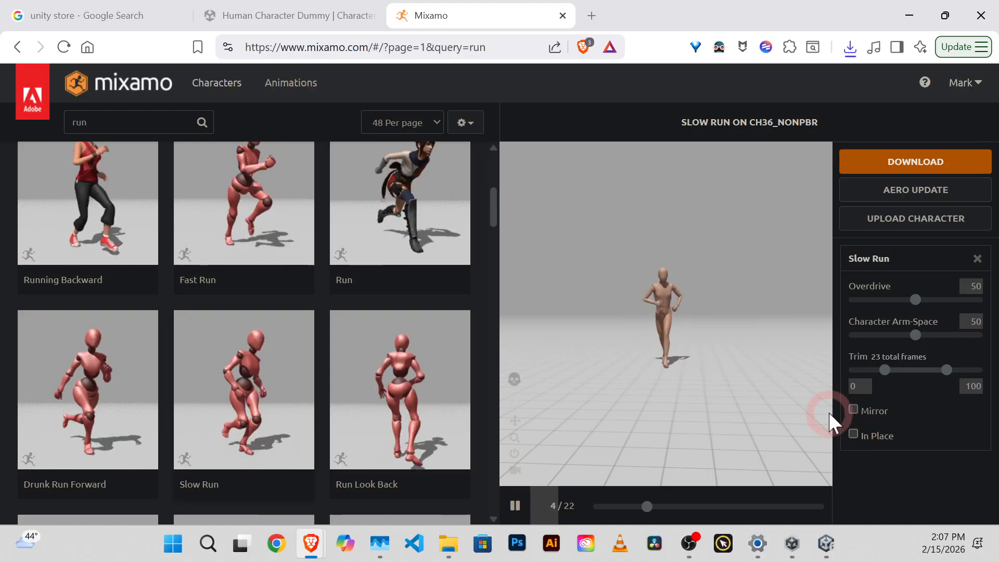
# Step: Make the Slow Run animation play in place and set its Overdrive to 36 and Character Arm-Space to 39
pyautogui.click(854, 434)
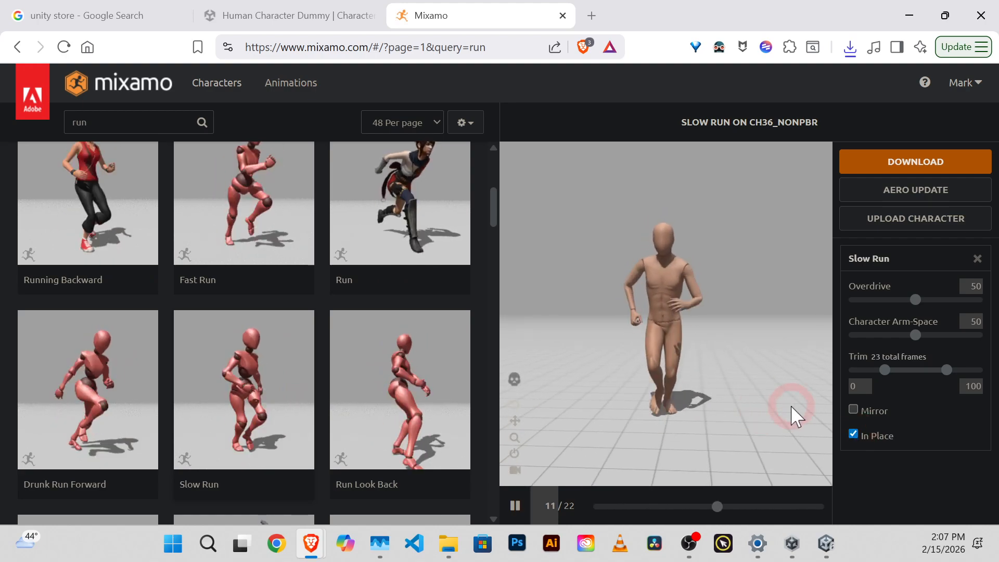
pyautogui.moveTo(915, 300)
pyautogui.mouseDown()
pyautogui.moveTo(950, 300)
pyautogui.moveTo(898, 302)
pyautogui.mouseUp()
pyautogui.click(834, 337)
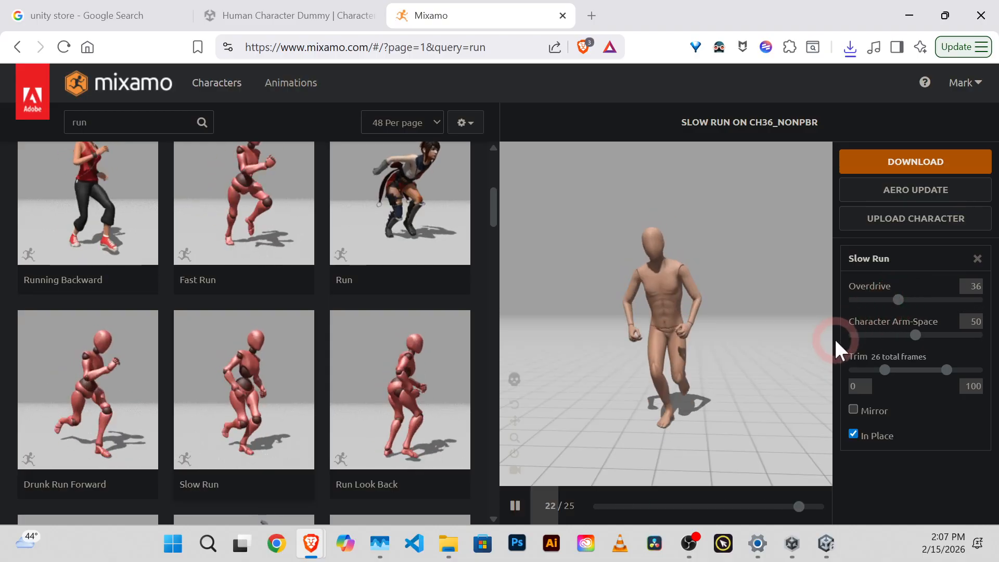
pyautogui.click(909, 336)
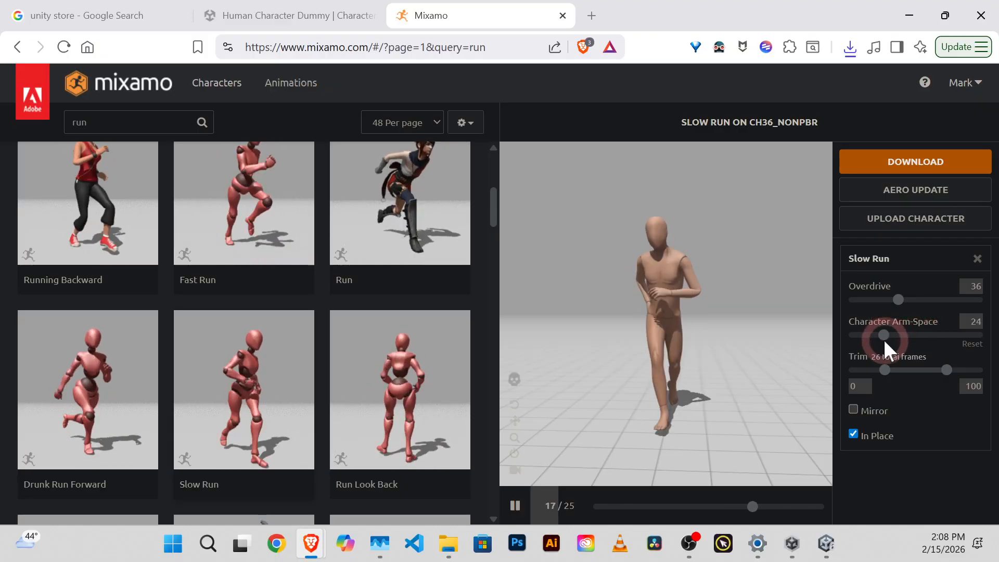
pyautogui.click(886, 335)
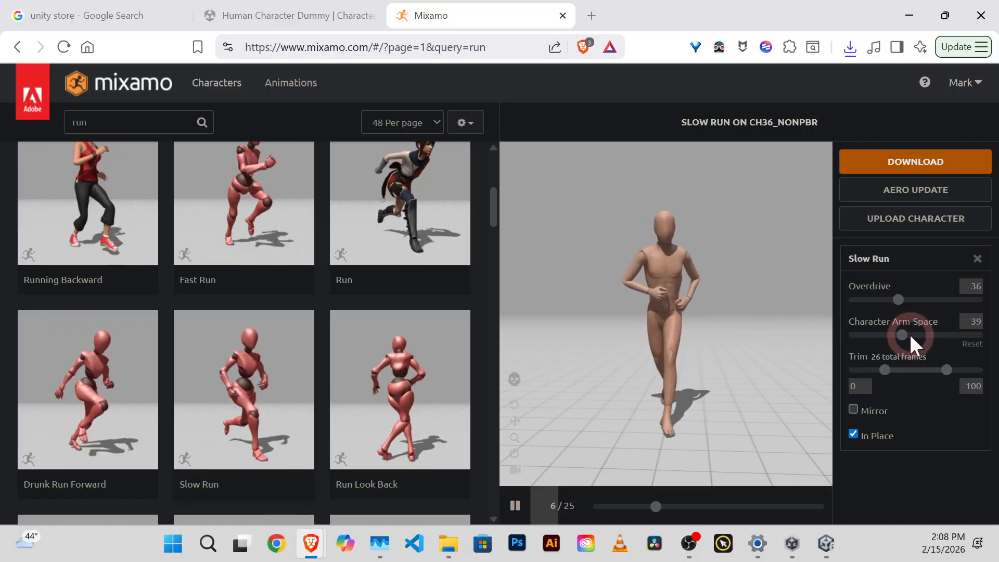
pyautogui.scroll(5, 739, 321)
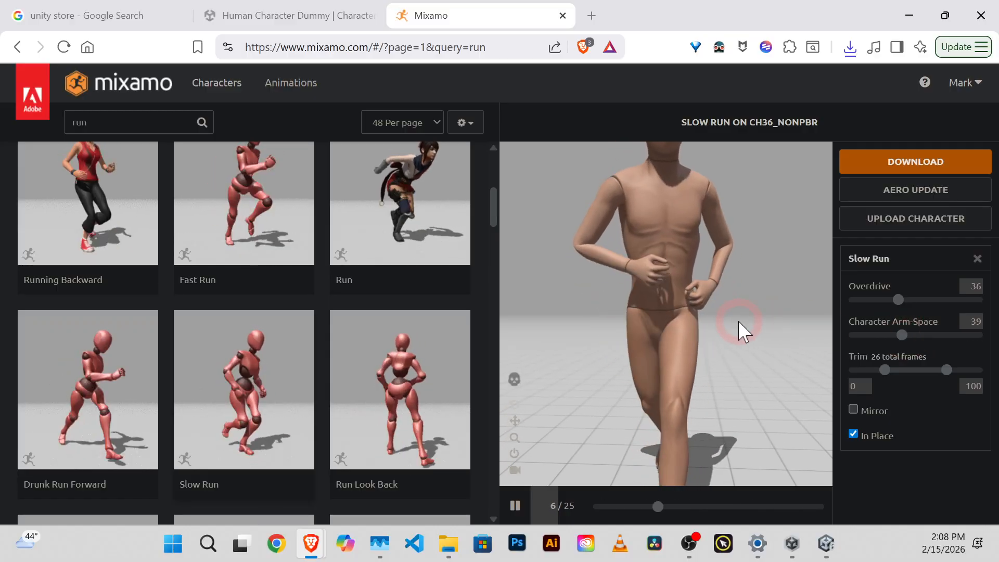
pyautogui.moveTo(737, 321); pyautogui.dragTo(758, 352)
pyautogui.scroll(-2, 790, 338)
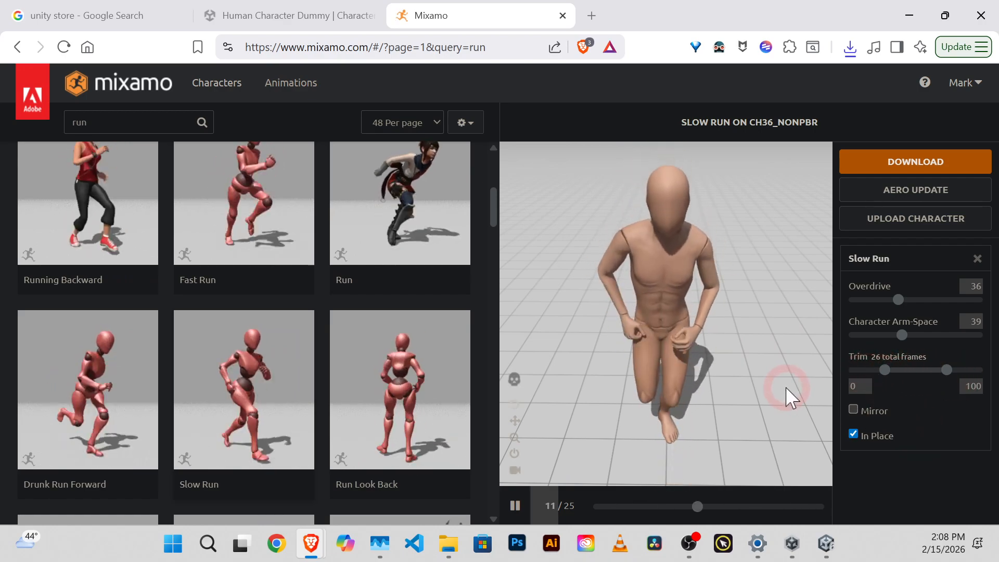
# Step: Download the Slow Run animation as FBX Binary with skin at 60 frames per second, saved as Run.fbx in the Demosv6 folder
pyautogui.click(911, 167)
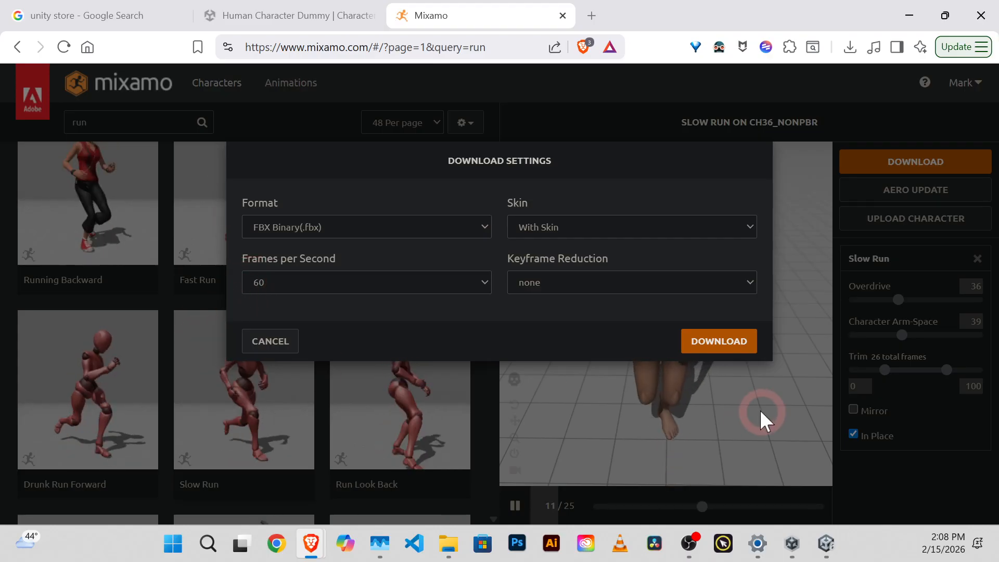
pyautogui.click(722, 341)
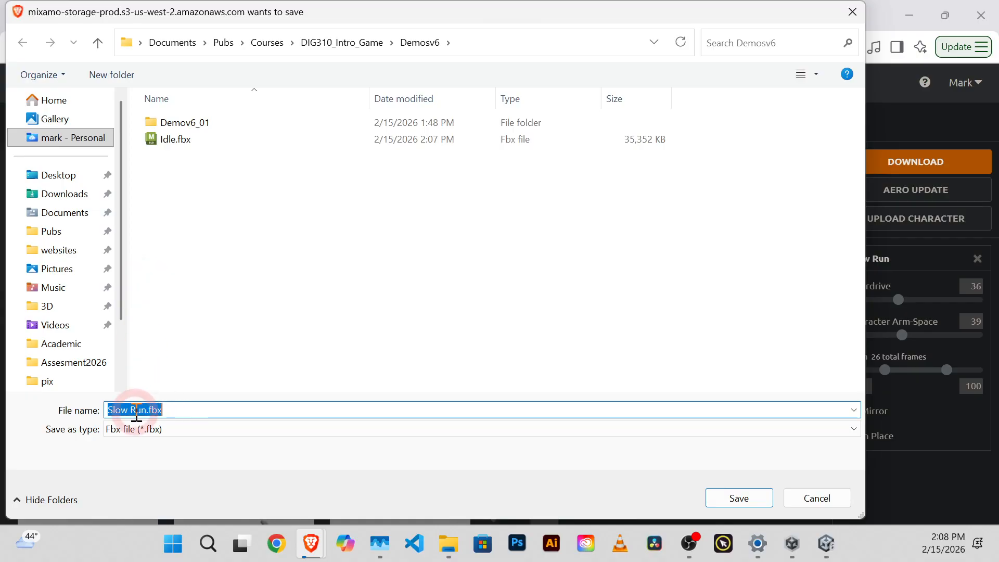
pyautogui.click(131, 410)
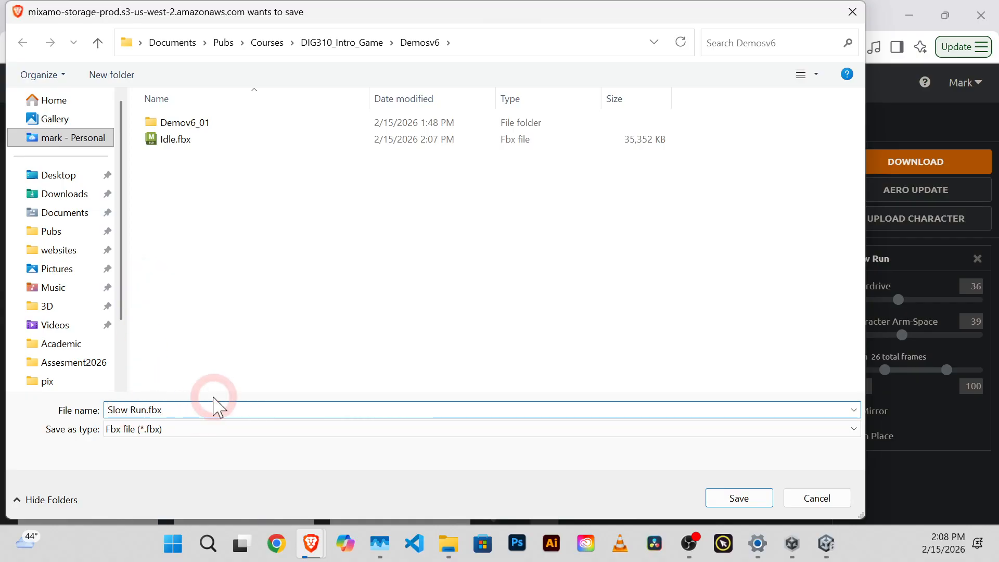
pyautogui.press('BackSpace')
pyautogui.press('BackSpace')
pyautogui.press('BackSpace')
pyautogui.press('BackSpace')
pyautogui.press('BackSpace')
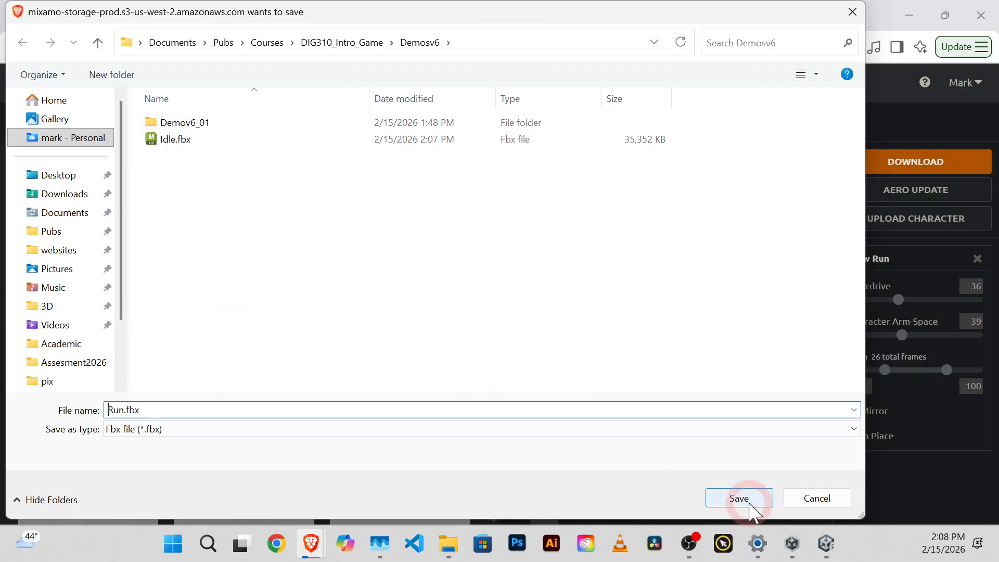
pyautogui.click(739, 498)
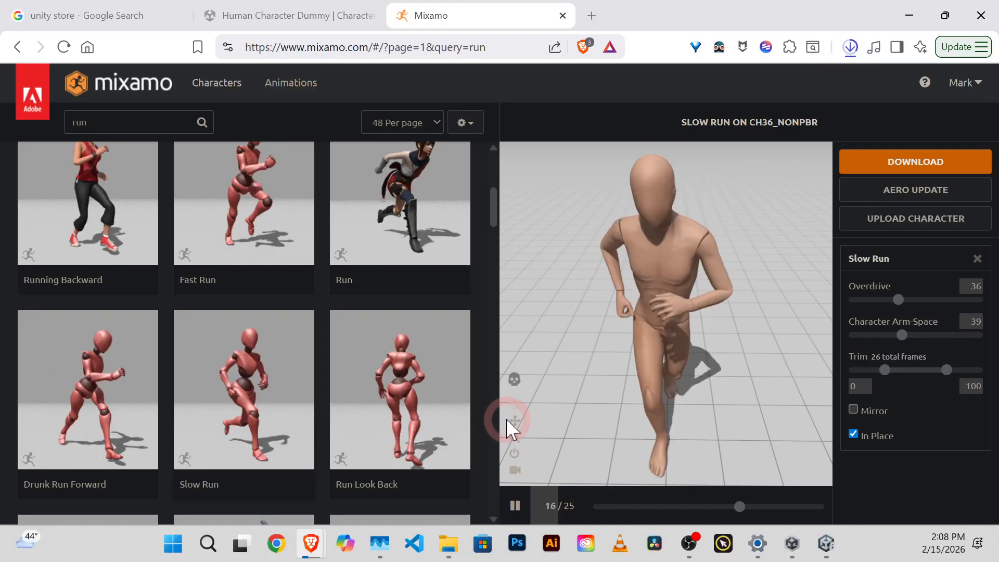
# Step: Switch to the Unity editor with the Demov6_01 project and create a folder named Animations in Assets
pyautogui.click(909, 15)
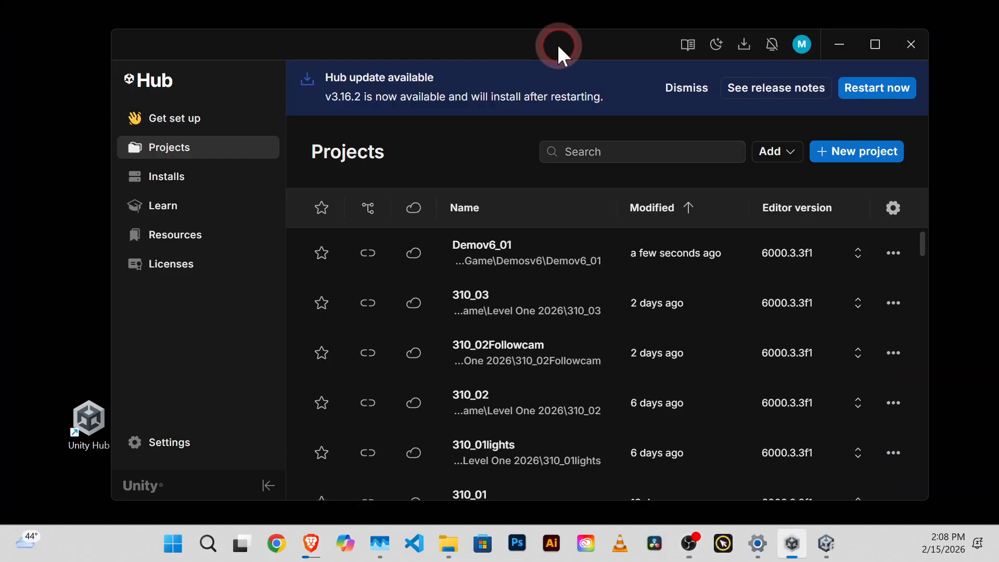
pyautogui.moveTo(557, 45); pyautogui.dragTo(520, 33)
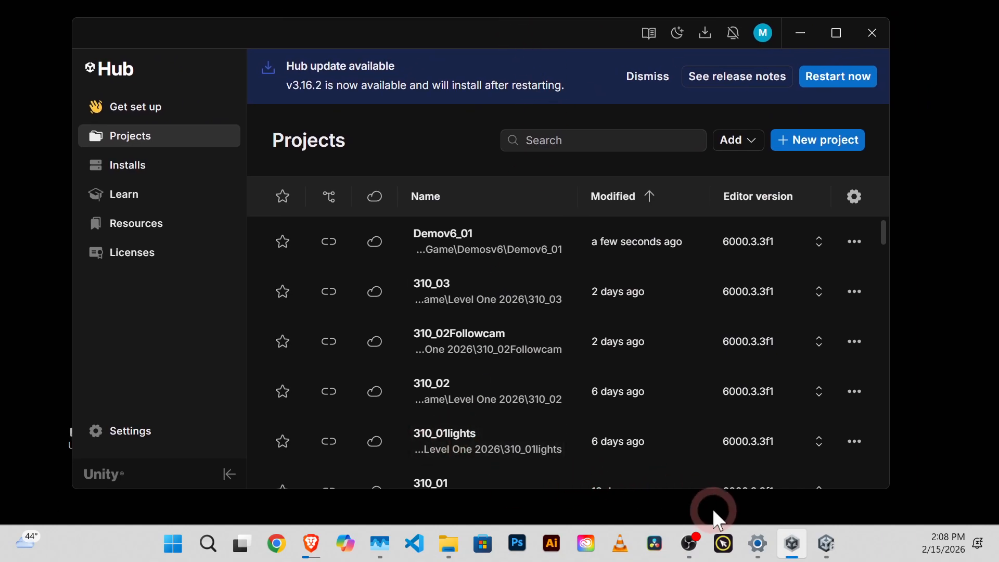
pyautogui.click(827, 544)
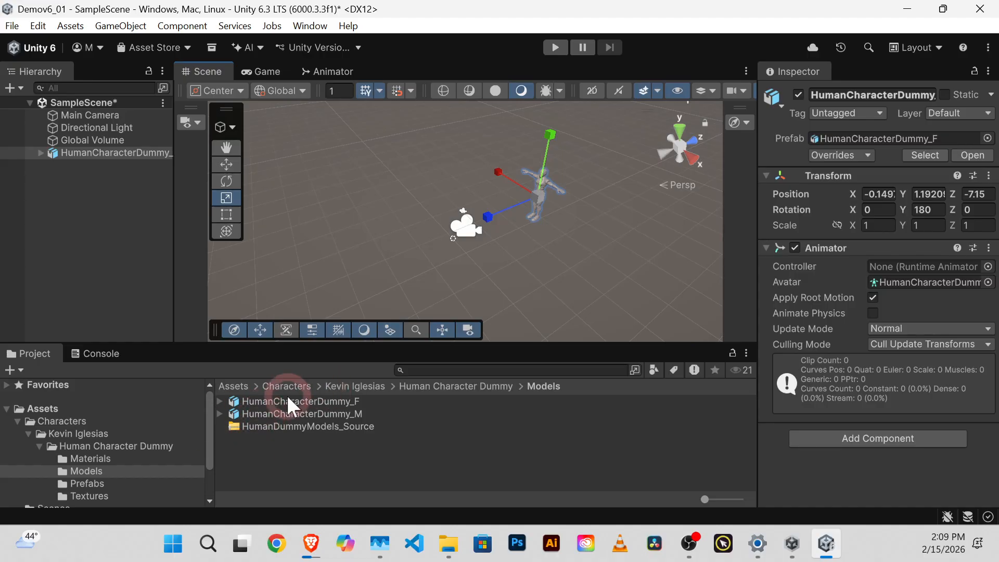
pyautogui.click(232, 386)
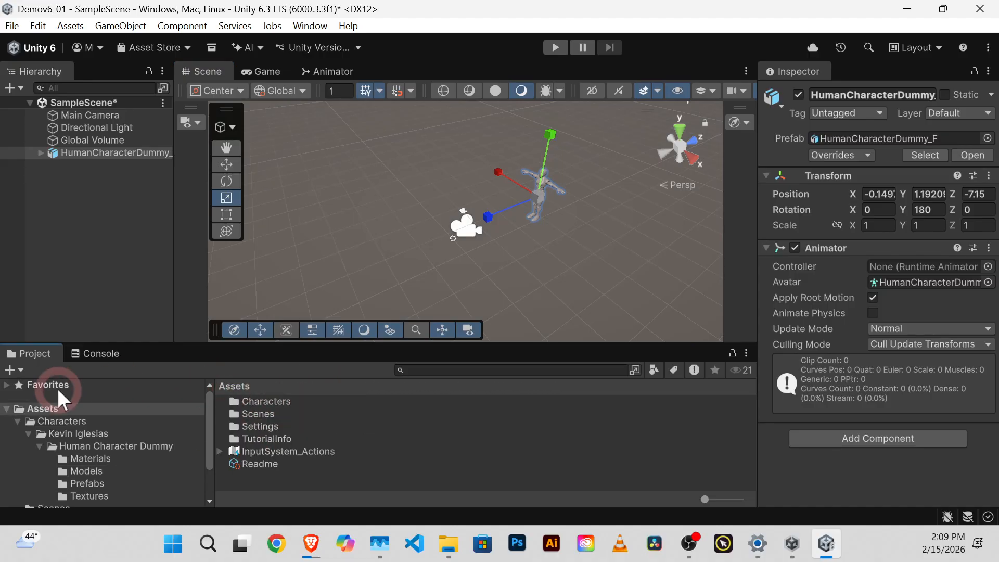
pyautogui.rightClick(286, 479)
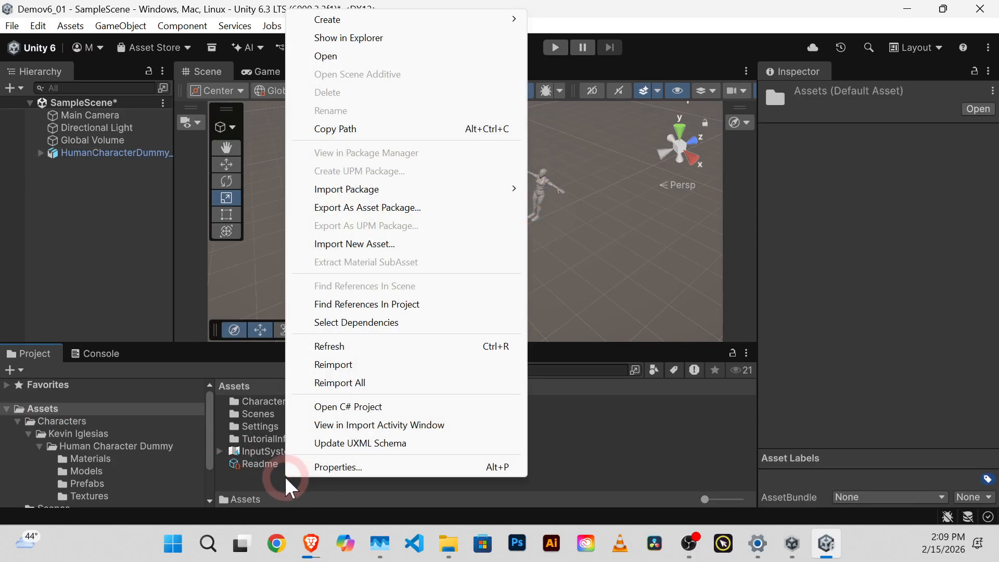
pyautogui.moveTo(406, 19)
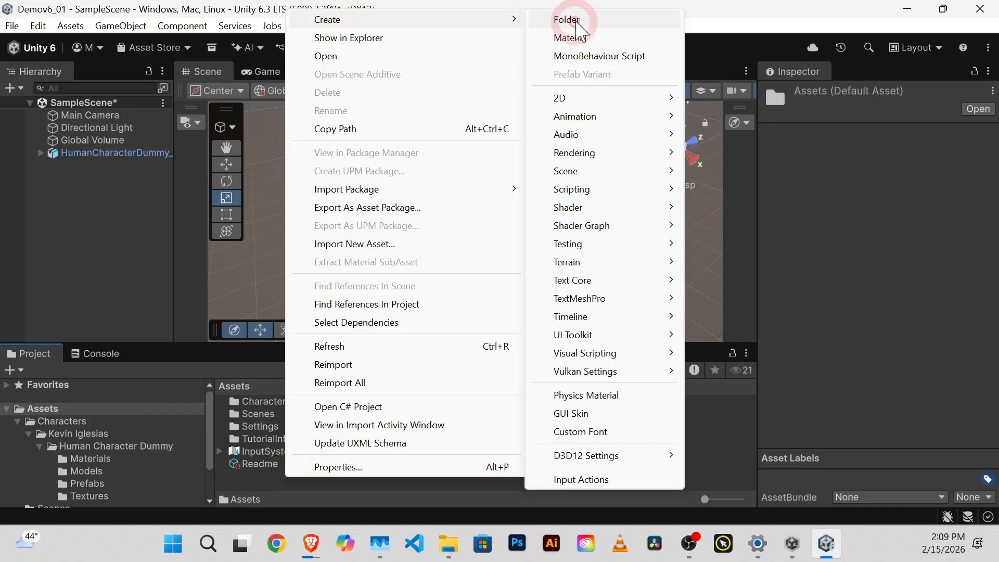
pyautogui.click(586, 12)
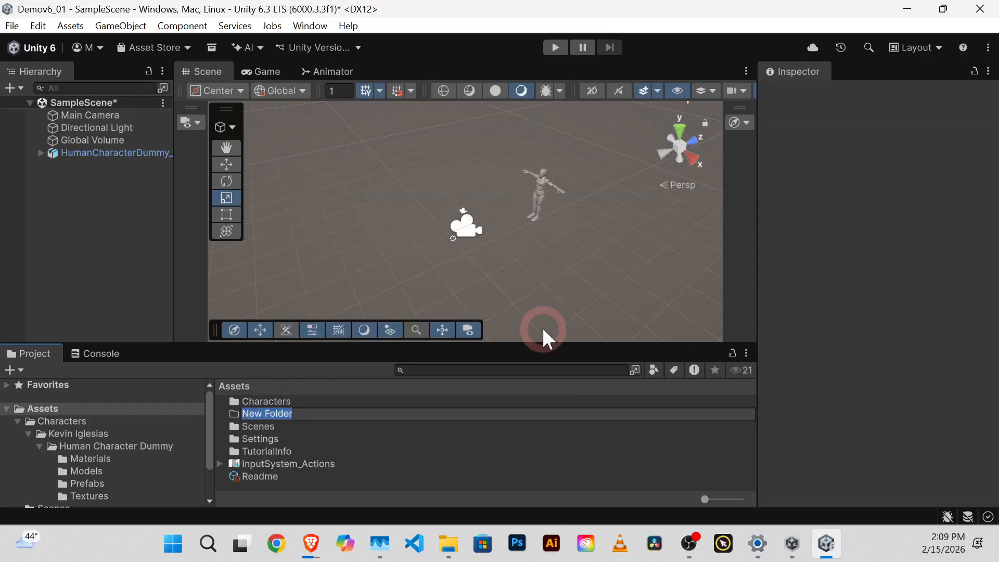
pyautogui.write('Animations')
pyautogui.click(414, 448)
pyautogui.click(281, 403)
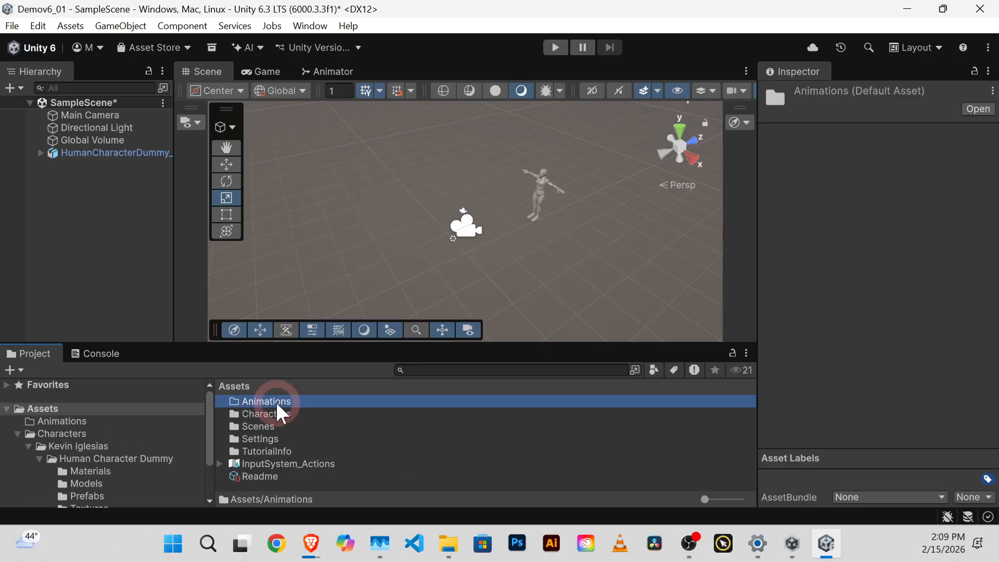
# Step: Import Idle.fbx and Run.fbx from the Demosv6 folder into the Animations folder and dismiss the low disk space warning
pyautogui.doubleClick(276, 401)
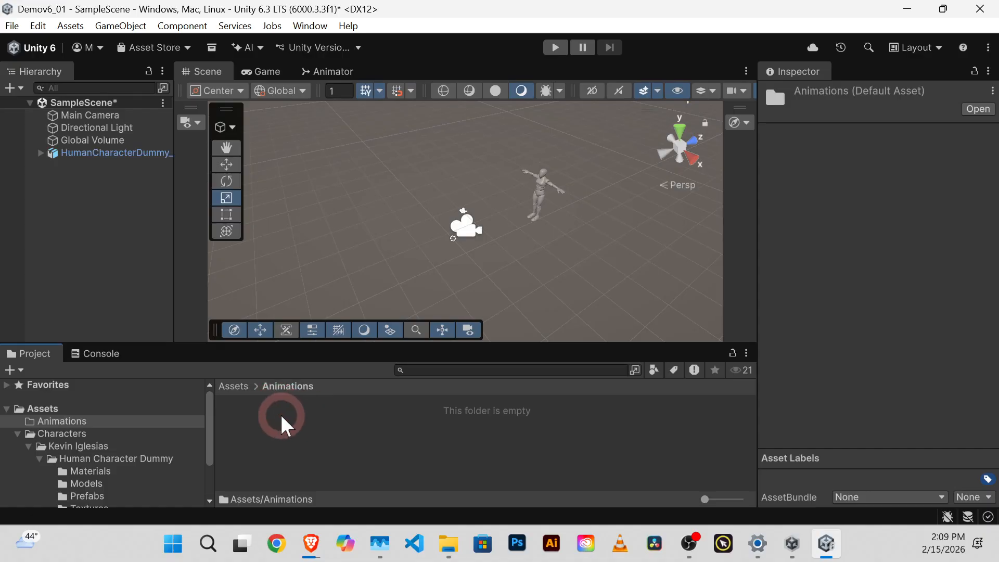
pyautogui.rightClick(281, 416)
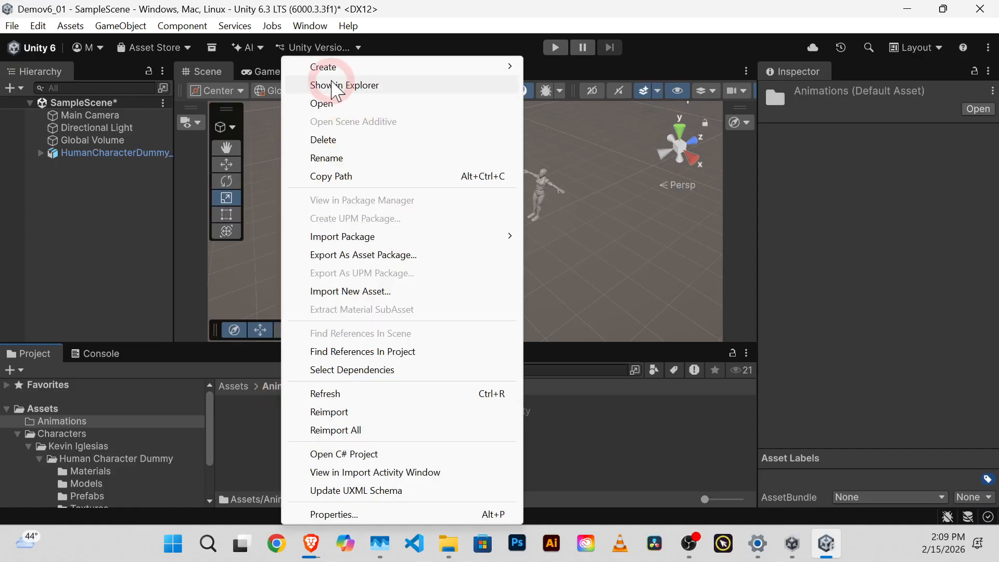
pyautogui.moveTo(326, 238)
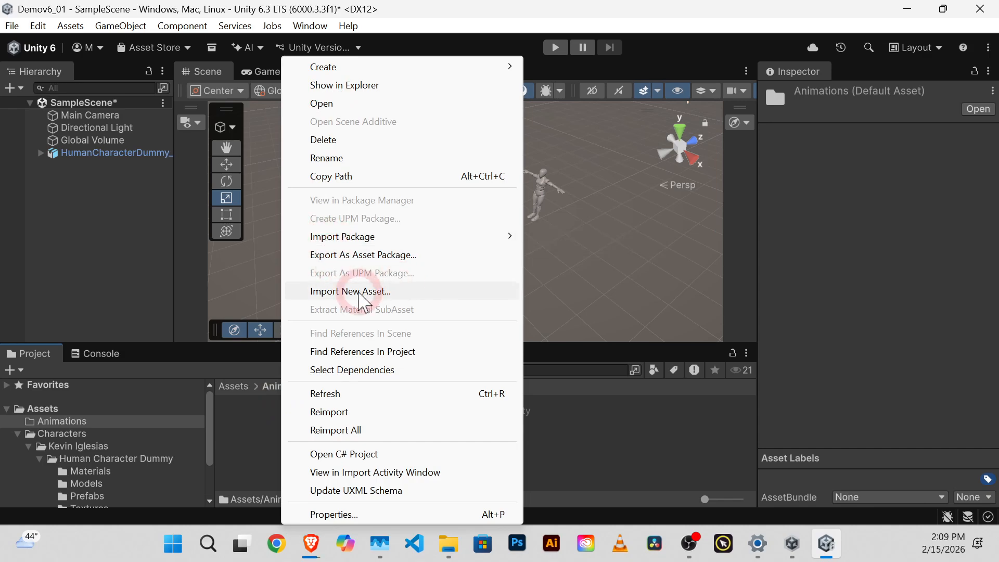
pyautogui.click(363, 296)
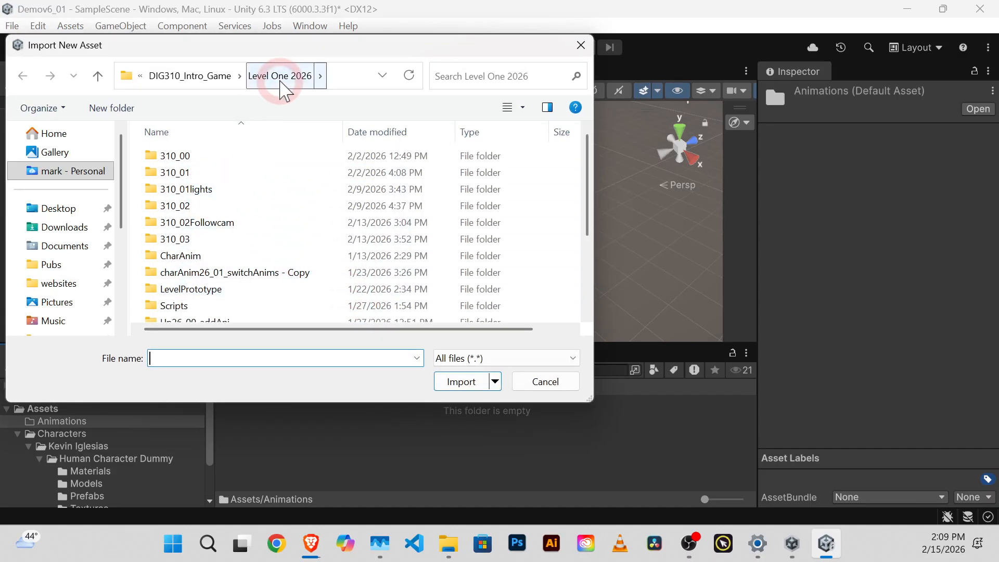
pyautogui.click(206, 77)
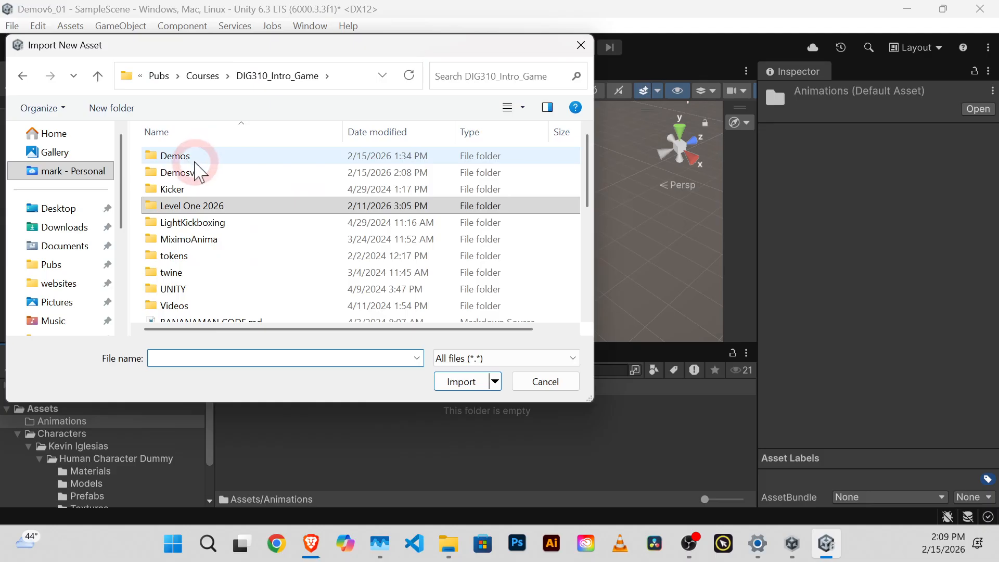
pyautogui.doubleClick(195, 169)
pyautogui.click(199, 175)
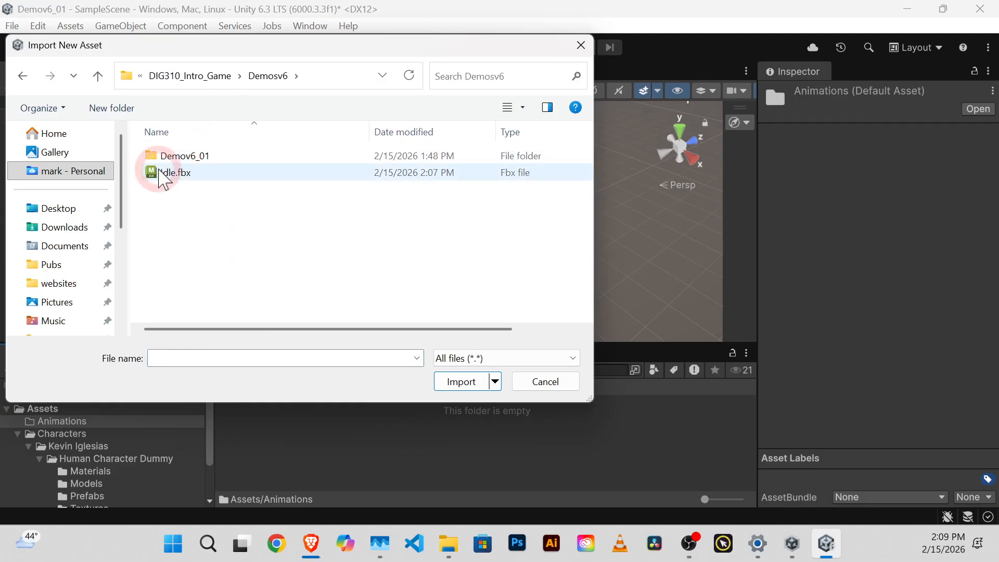
pyautogui.click(164, 177)
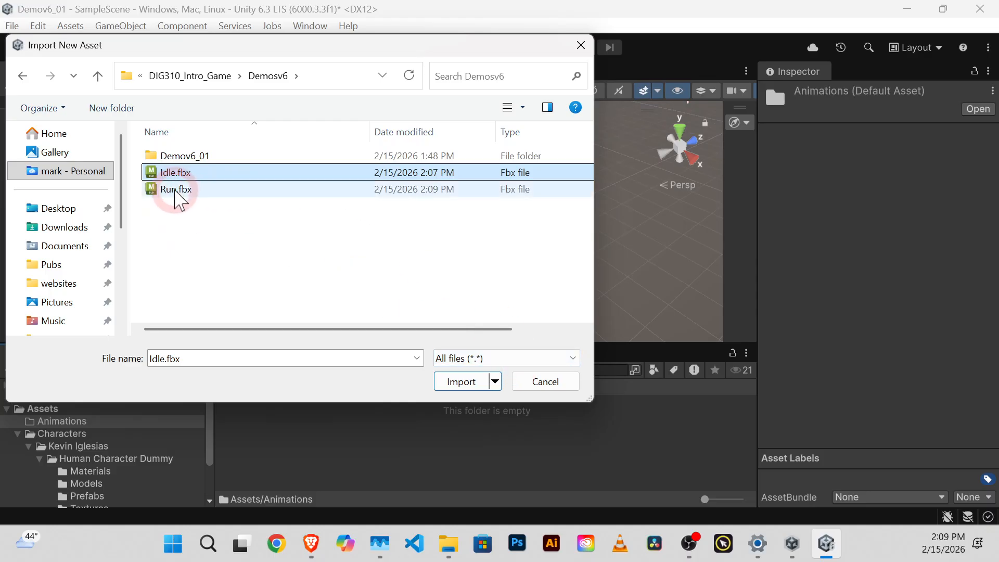
pyautogui.click(178, 196)
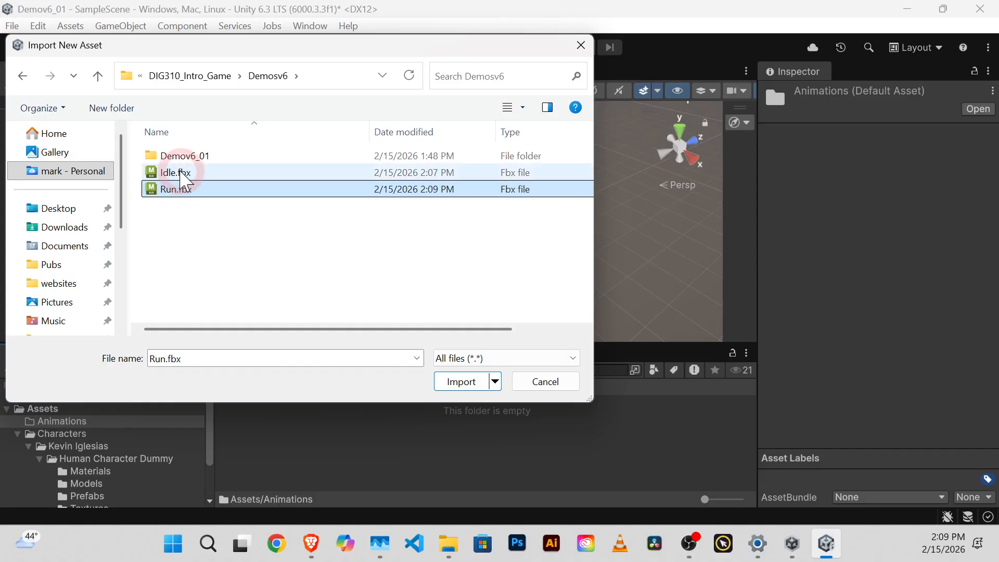
pyautogui.keyDown('ctrl'); pyautogui.click(182, 174); pyautogui.keyUp('ctrl')
pyautogui.click(460, 381)
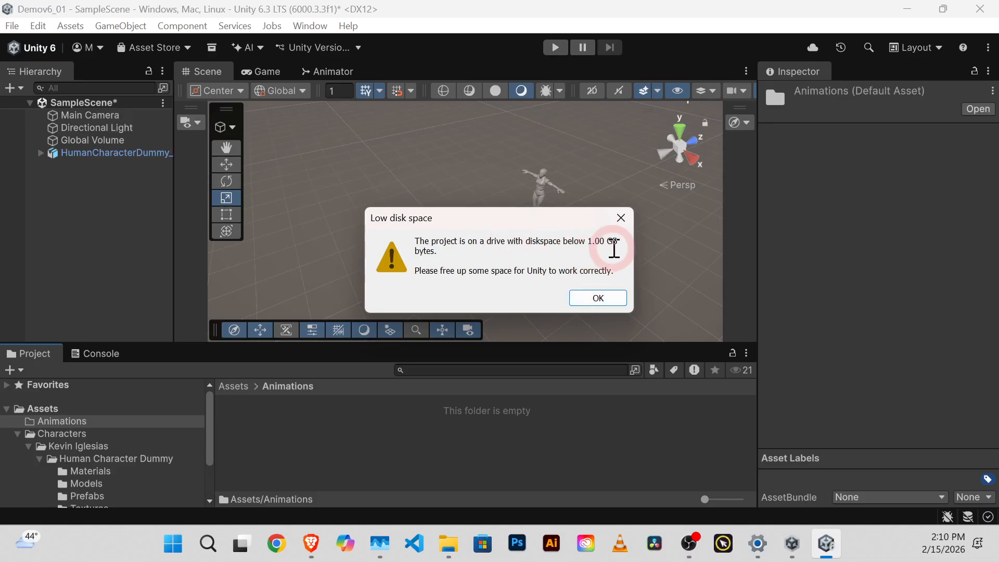
pyautogui.click(598, 298)
# Step: Examine the import settings of the Run and Idle assets and the mixamo.com animation clip inside Idle
pyautogui.click(224, 413)
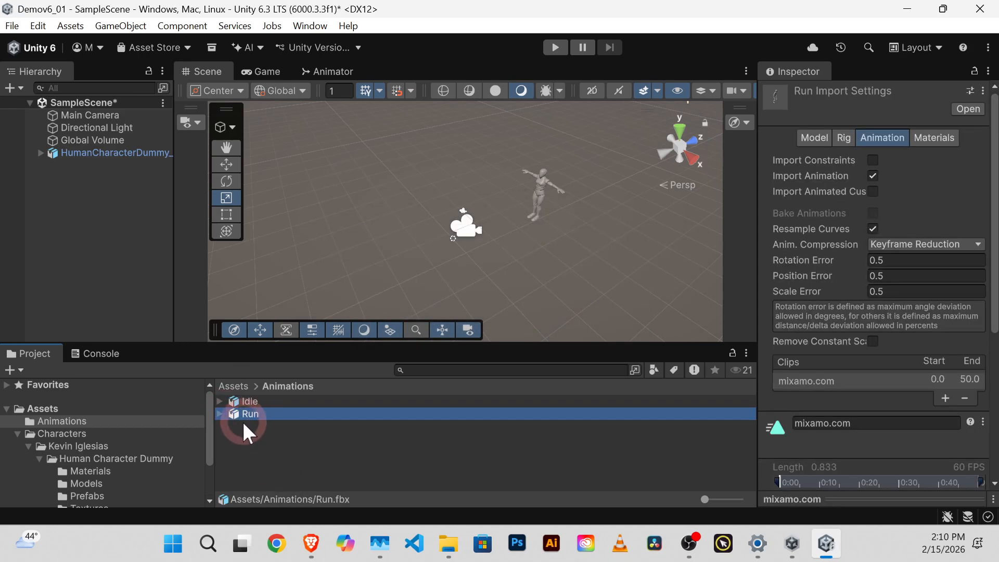
pyautogui.click(252, 398)
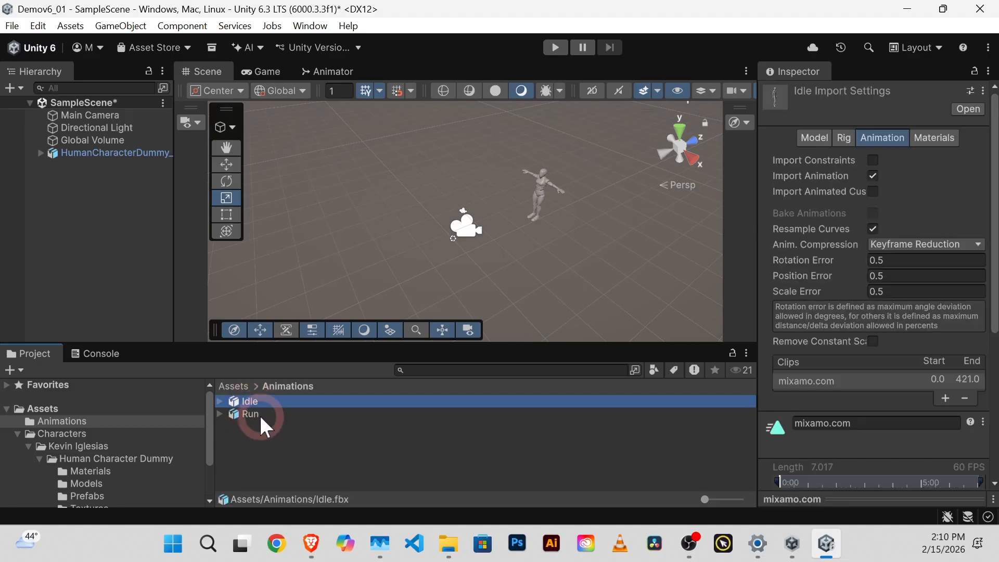
pyautogui.click(219, 402)
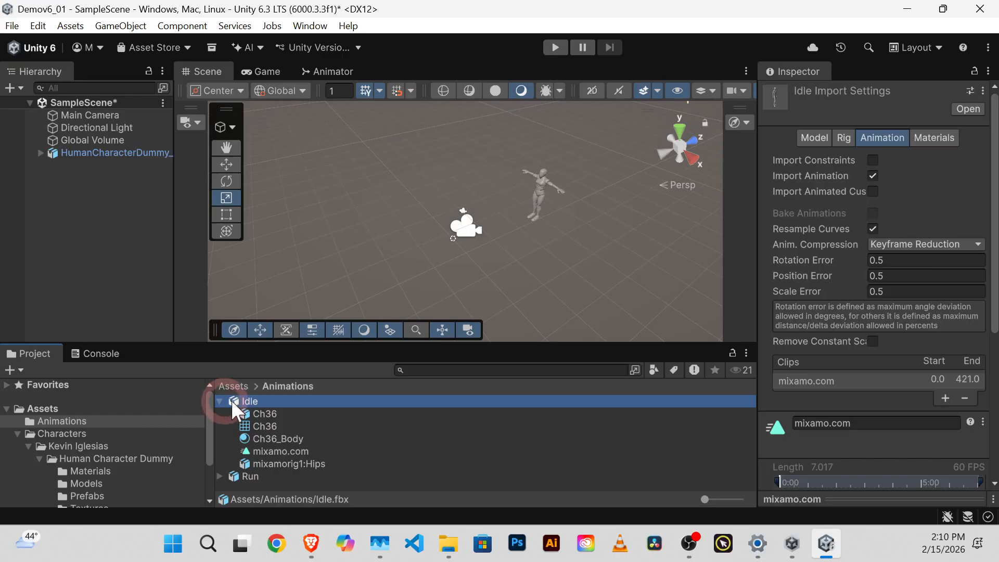
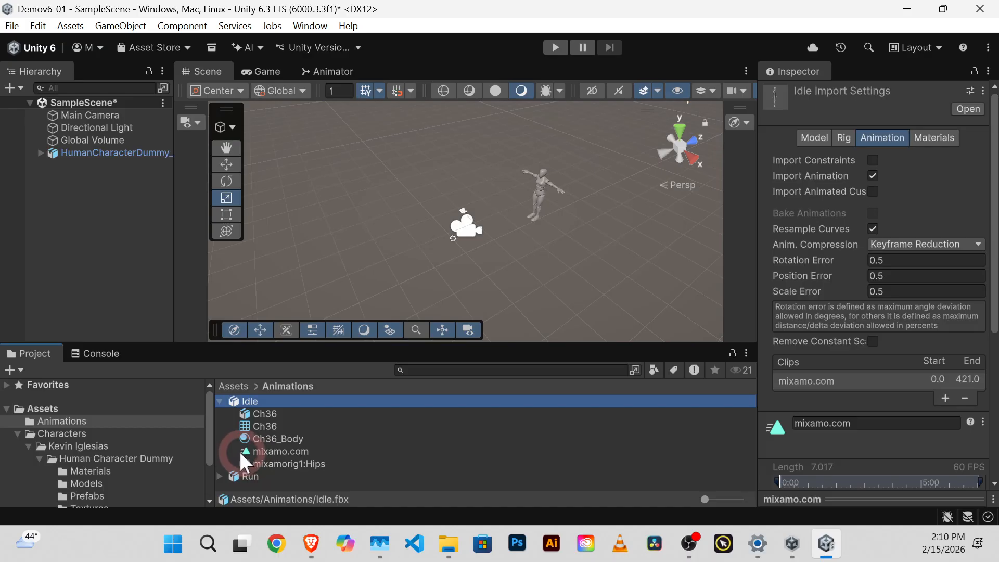
pyautogui.click(275, 453)
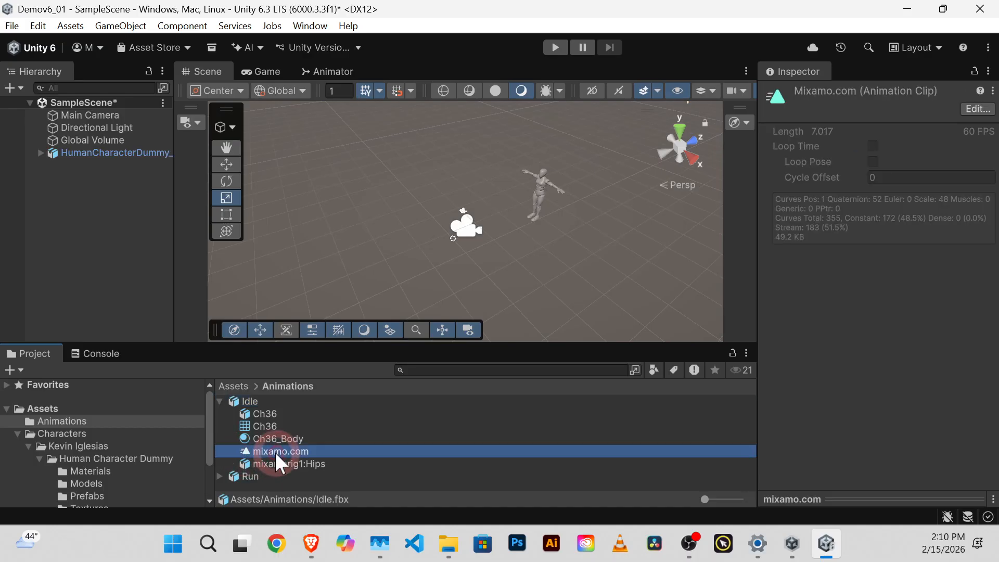
# Step: Set the rig animation type of the Idle asset to Humanoid
pyautogui.click(250, 402)
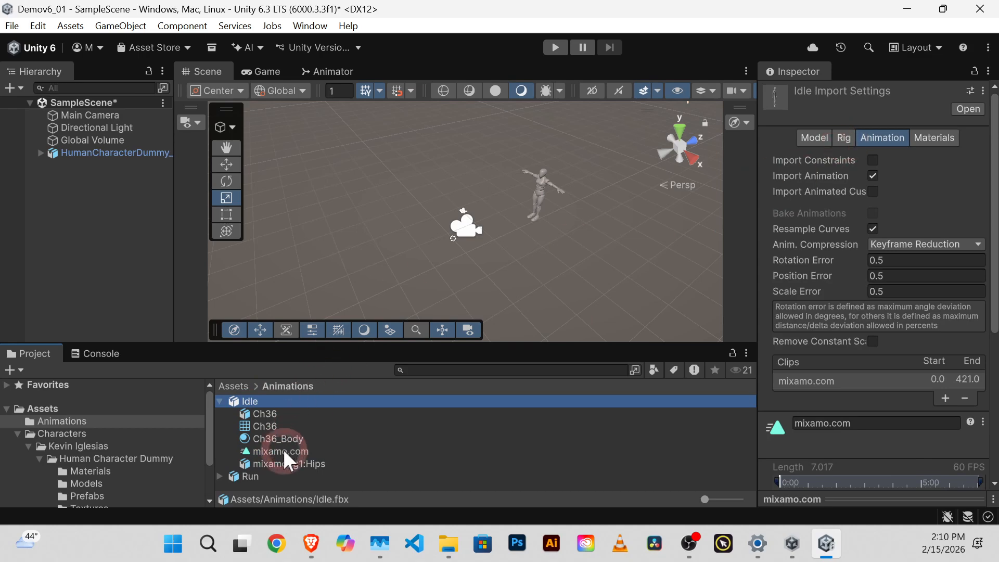
pyautogui.click(843, 138)
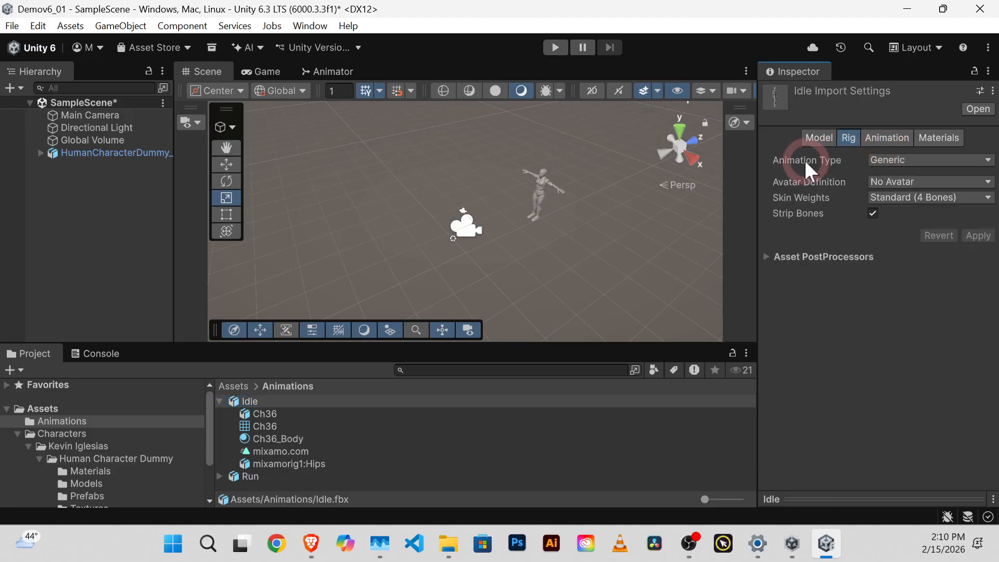
pyautogui.click(921, 160)
pyautogui.click(919, 233)
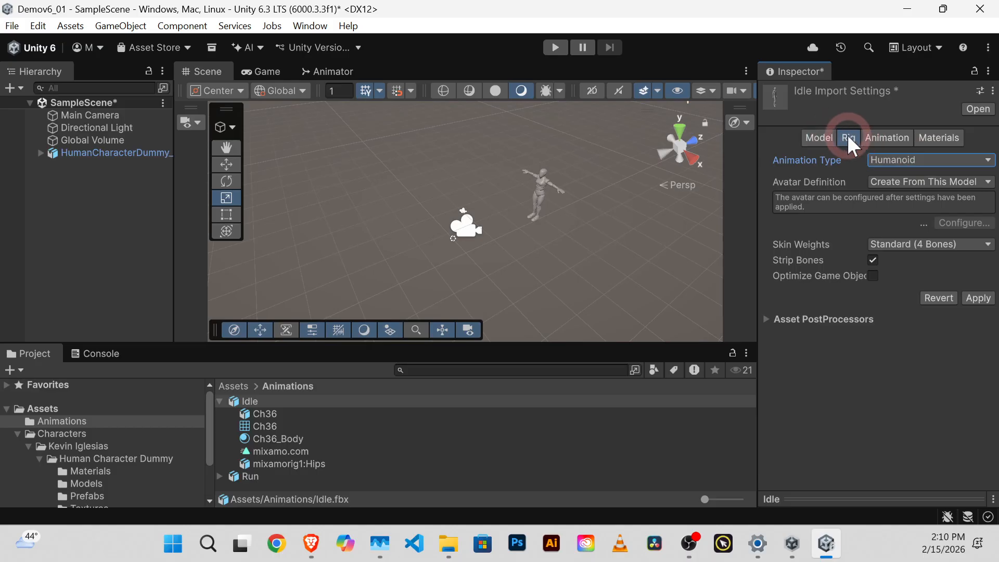
# Step: Enable Loop Time for the mixamo.com clip in the Idle asset's animation import settings
pyautogui.click(889, 140)
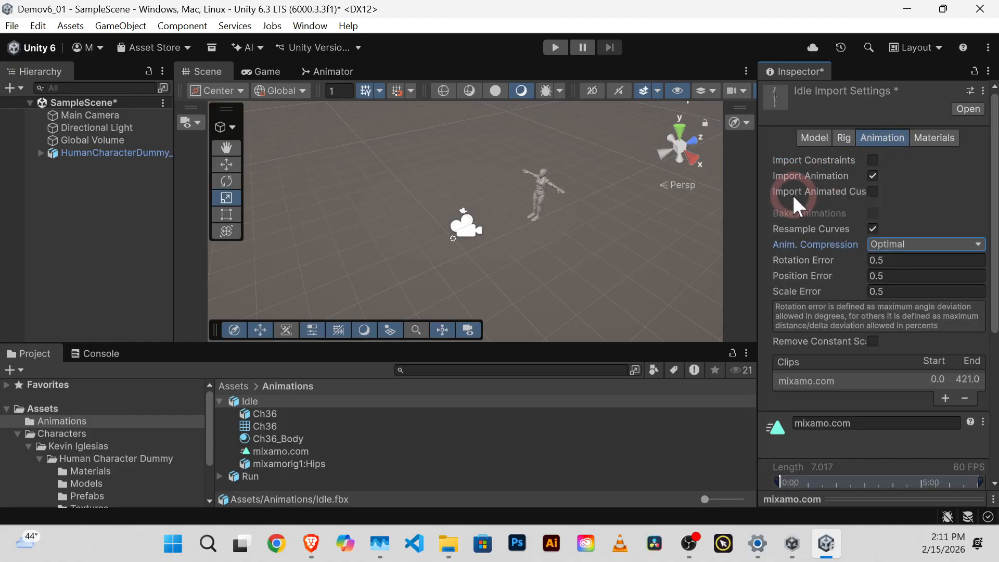
pyautogui.scroll(-3, 831, 240)
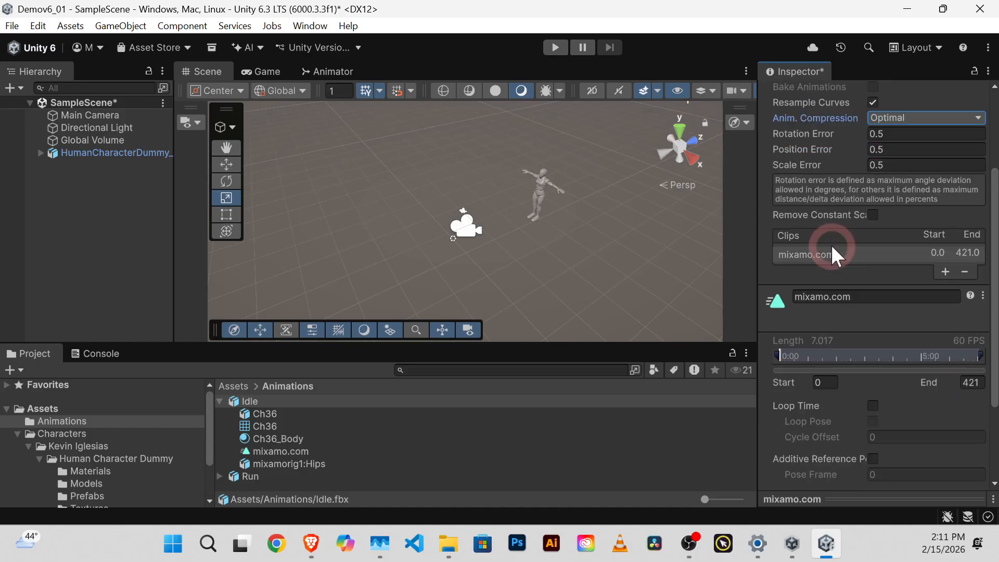
pyautogui.click(840, 298)
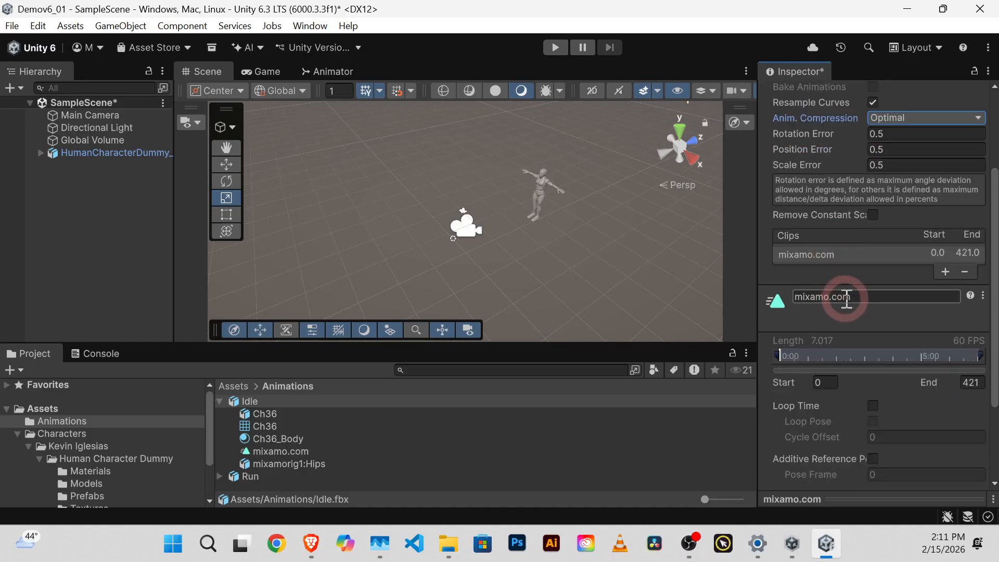
pyautogui.scroll(-2, 847, 299)
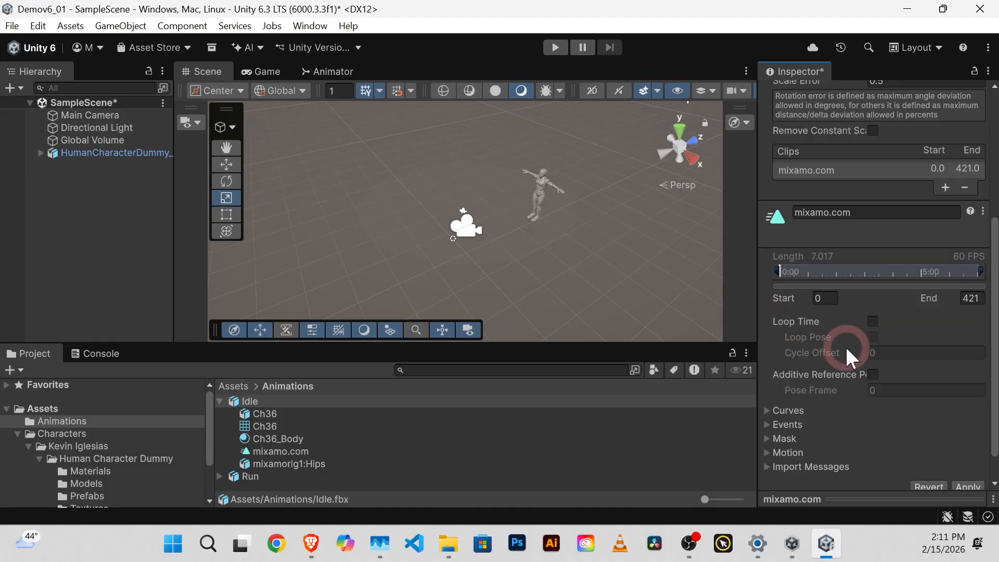
pyautogui.moveTo(793, 323)
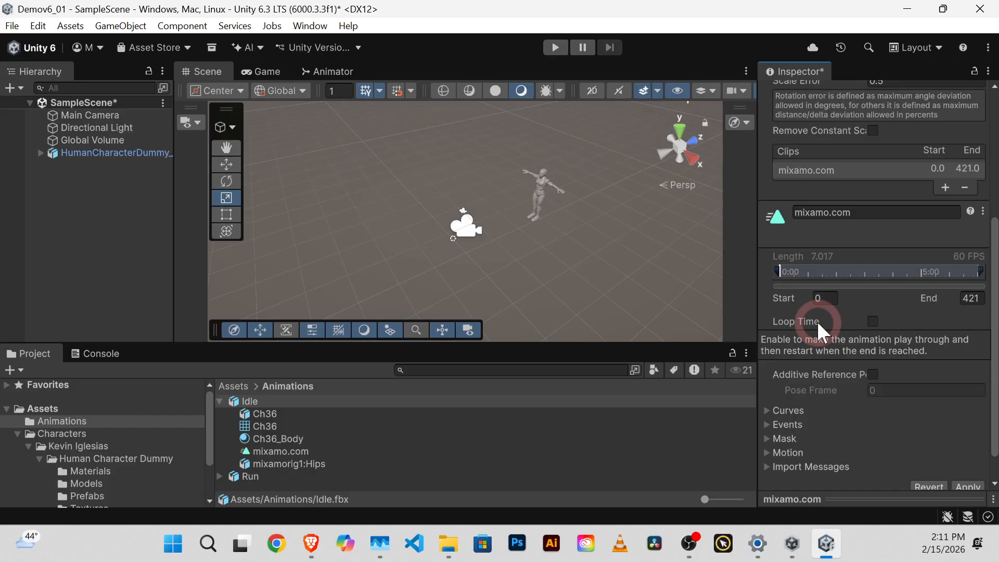
pyautogui.click(874, 321)
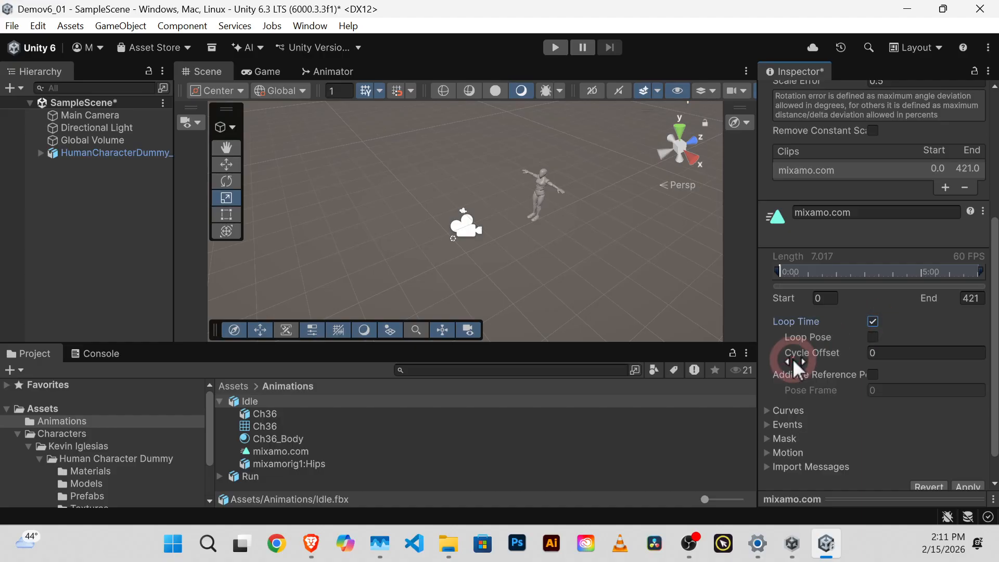
# Step: Try to rename the mixamo.com clip of the Idle asset as Idle, and apply the import settings
pyautogui.scroll(8, 810, 355)
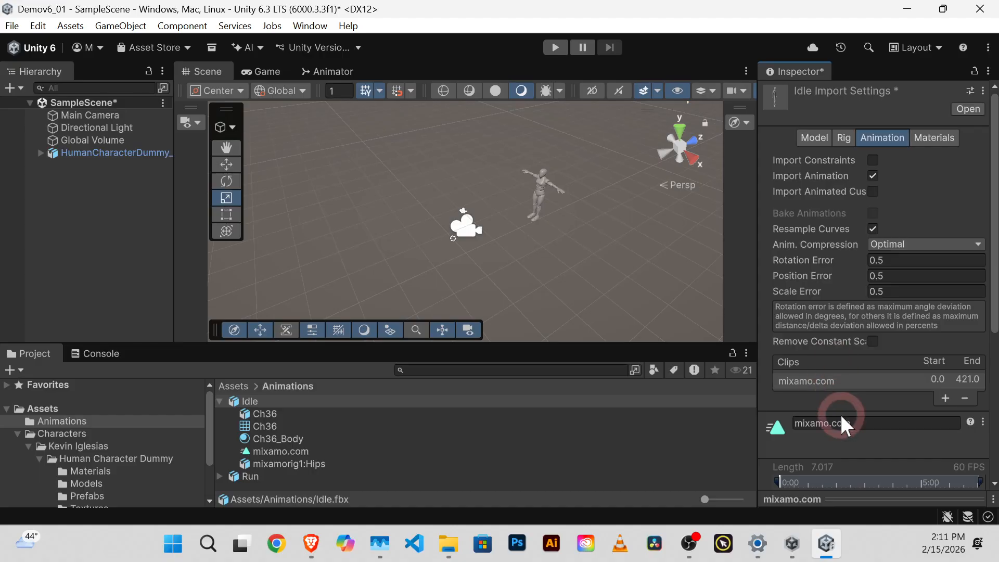
pyautogui.click(866, 419)
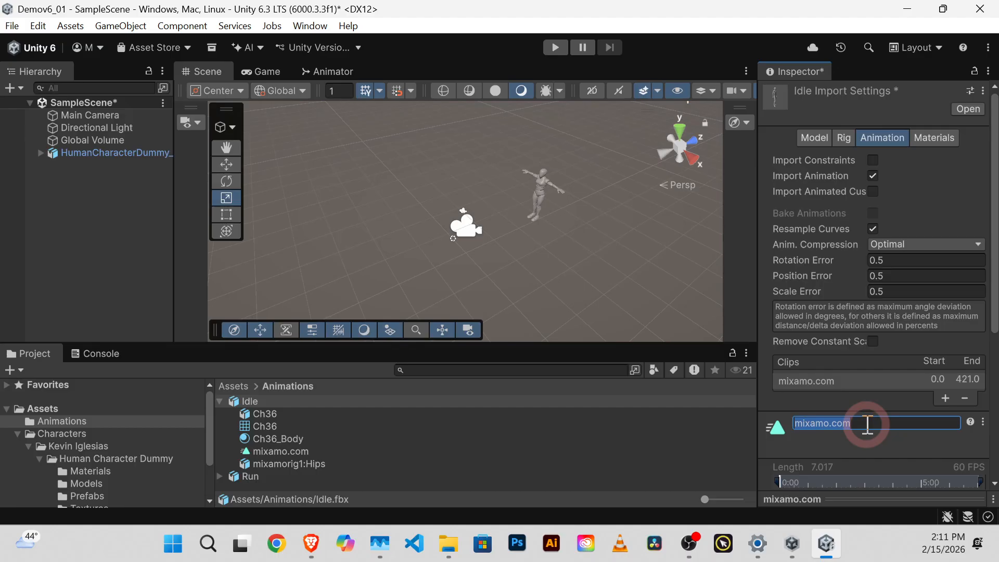
pyautogui.moveTo(868, 422); pyautogui.dragTo(754, 413)
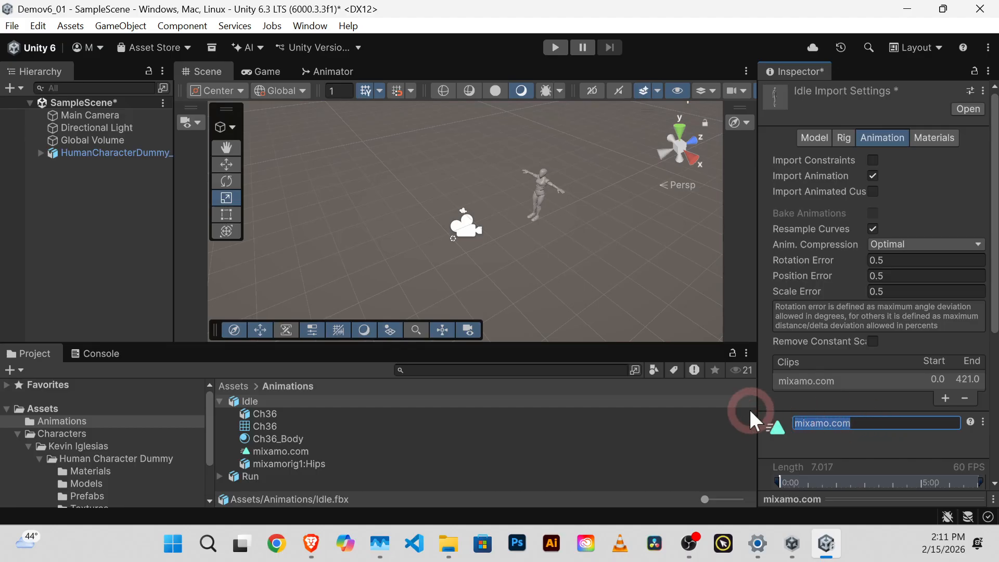
pyautogui.write('Idle')
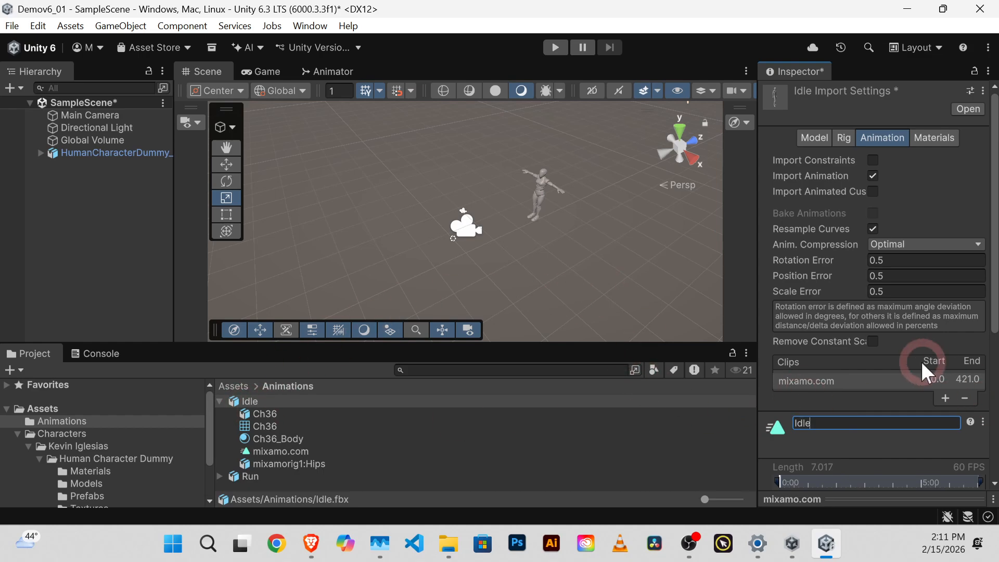
pyautogui.scroll(-5, 919, 362)
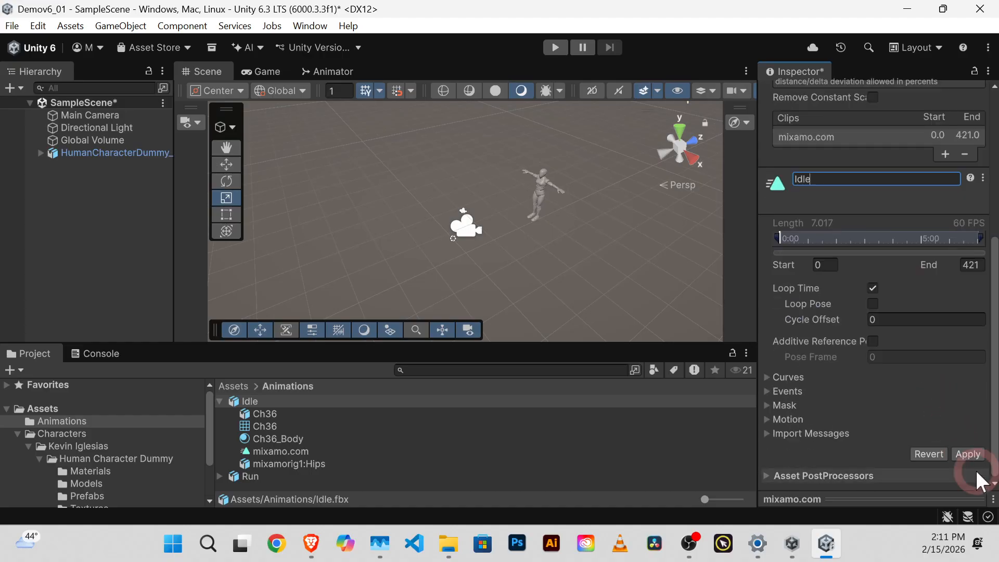
pyautogui.click(968, 454)
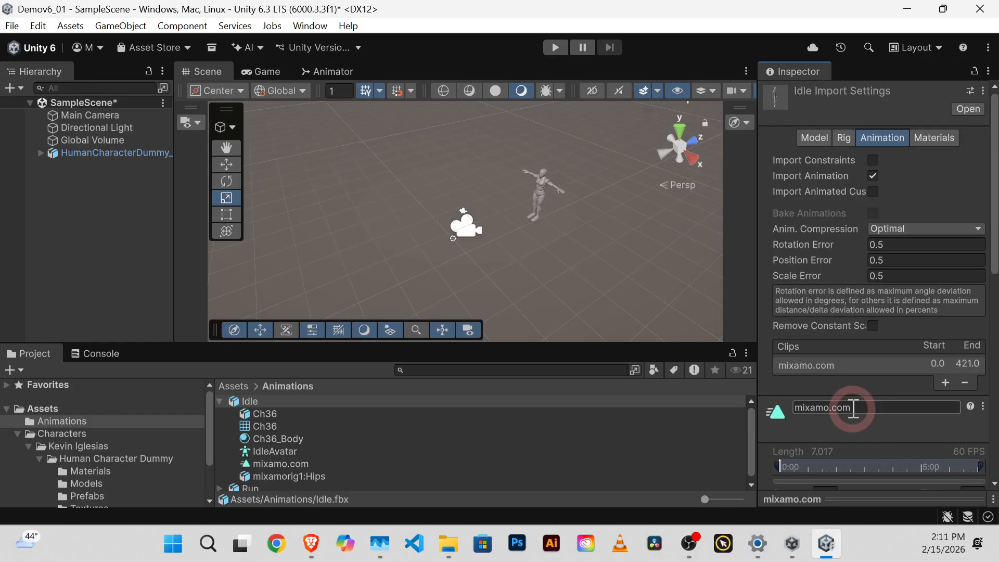
# Step: Rename the mixamo.com animation clip inside the Idle asset as Idle
pyautogui.click(872, 407)
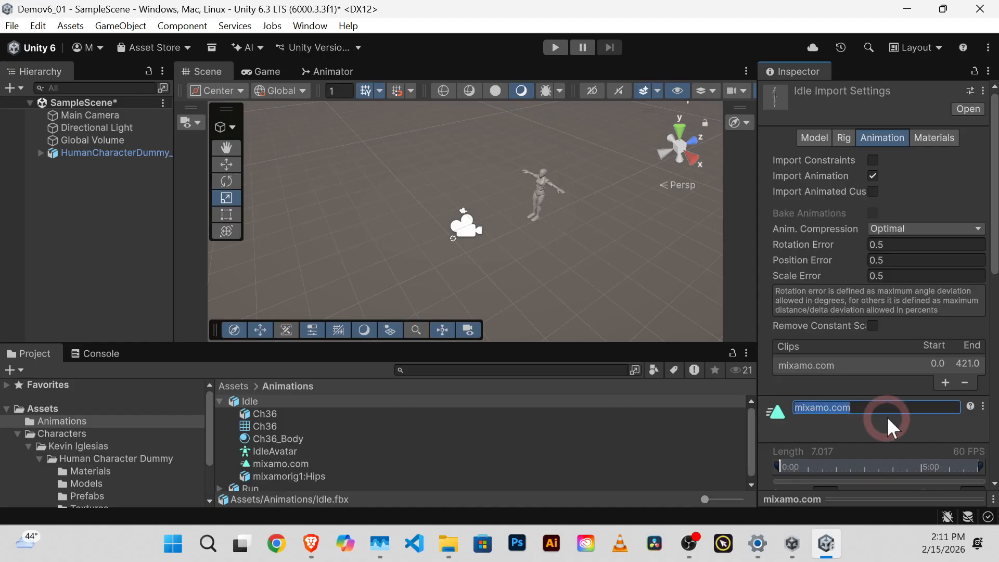
pyautogui.click(853, 409)
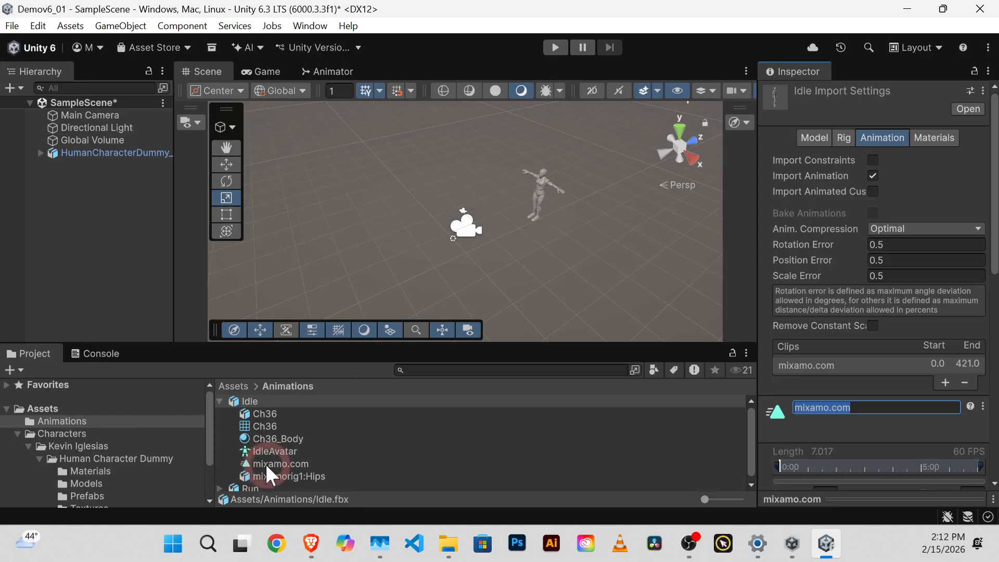
pyautogui.click(865, 407)
pyautogui.moveTo(865, 406); pyautogui.dragTo(741, 408)
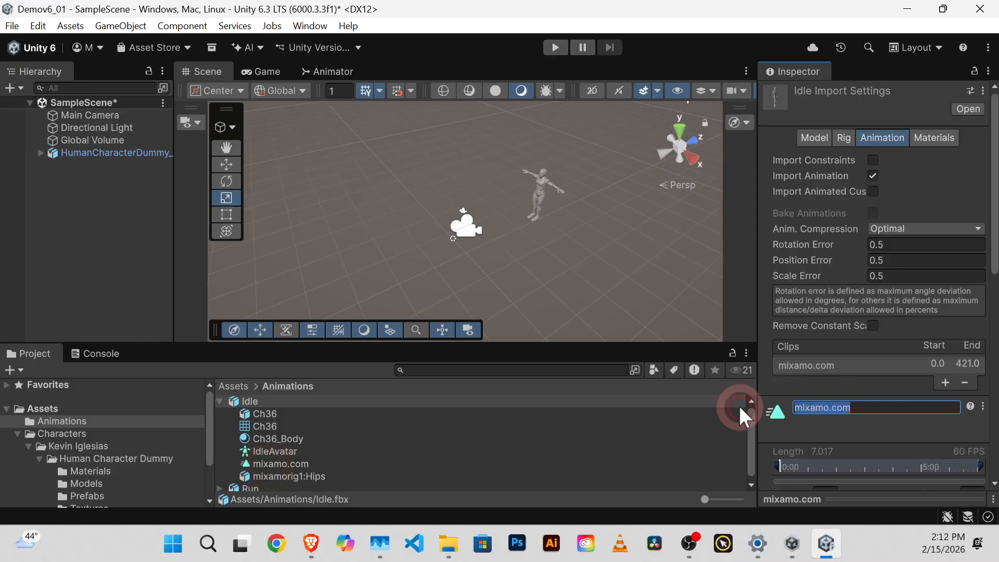
pyautogui.write('Idle')
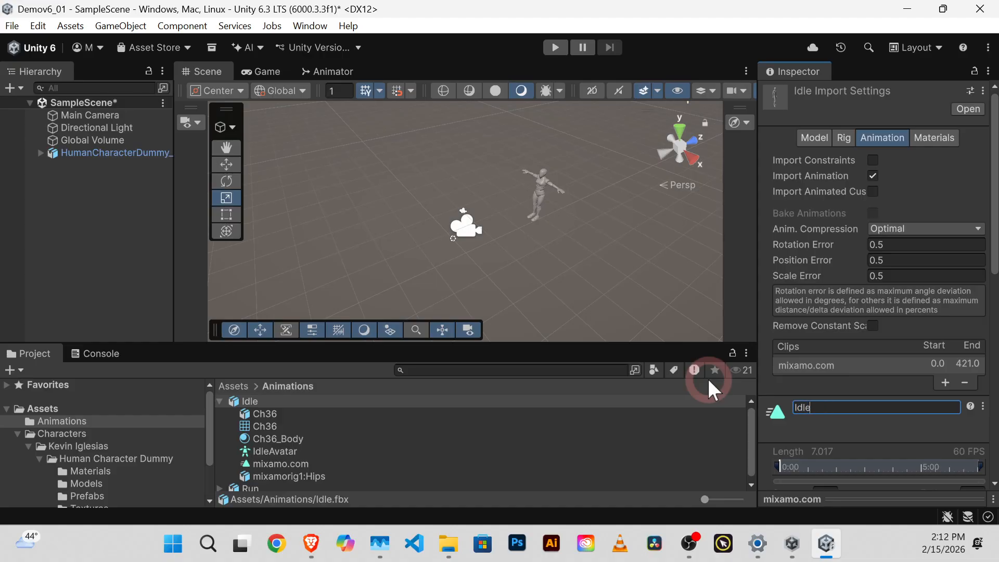
pyautogui.scroll(-10, 972, 357)
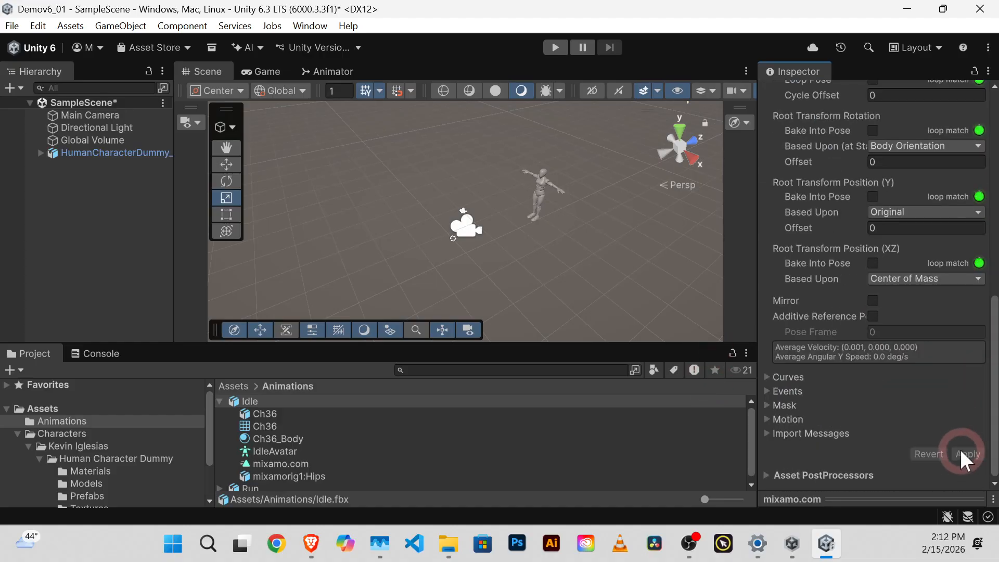
pyautogui.click(972, 448)
# Step: Switch Loop Time off and on again for the Idle clip, then apply the import settings
pyautogui.scroll(3, 965, 448)
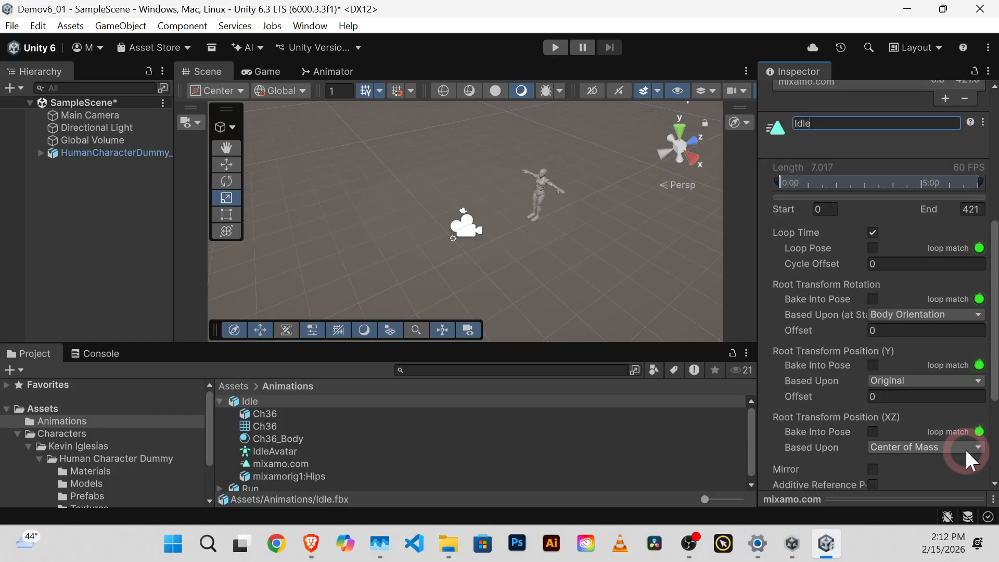
pyautogui.click(873, 233)
pyautogui.click(873, 231)
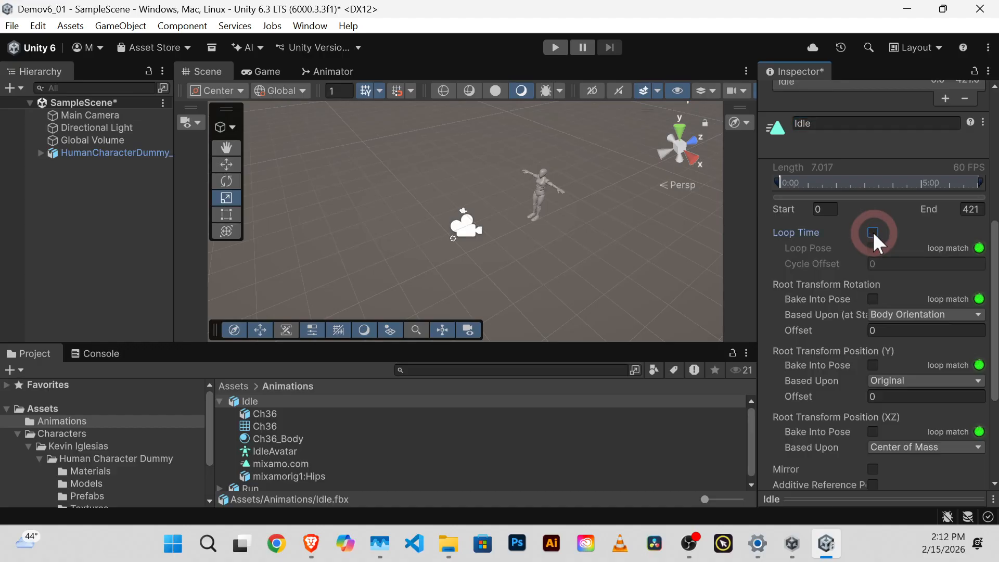
pyautogui.click(872, 230)
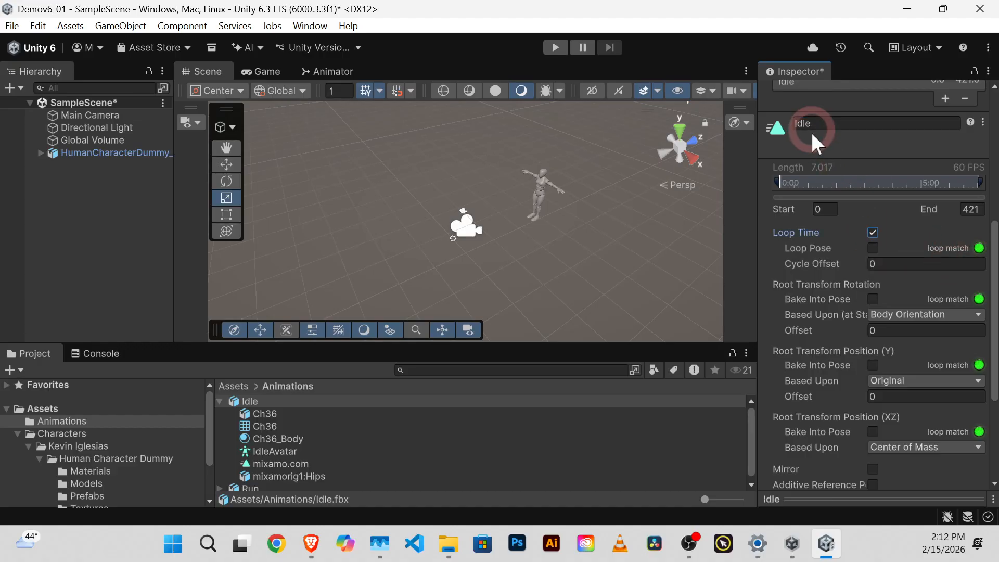
pyautogui.scroll(-5, 945, 408)
pyautogui.click(968, 454)
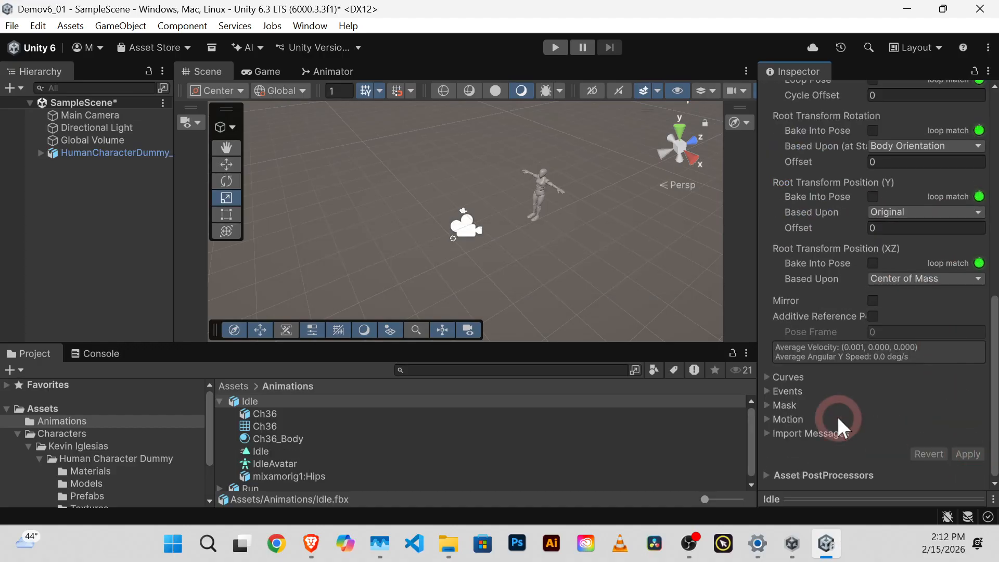
# Step: Review the Idle asset's rig and animation import settings, including the clip name and Loop Time
pyautogui.click(905, 318)
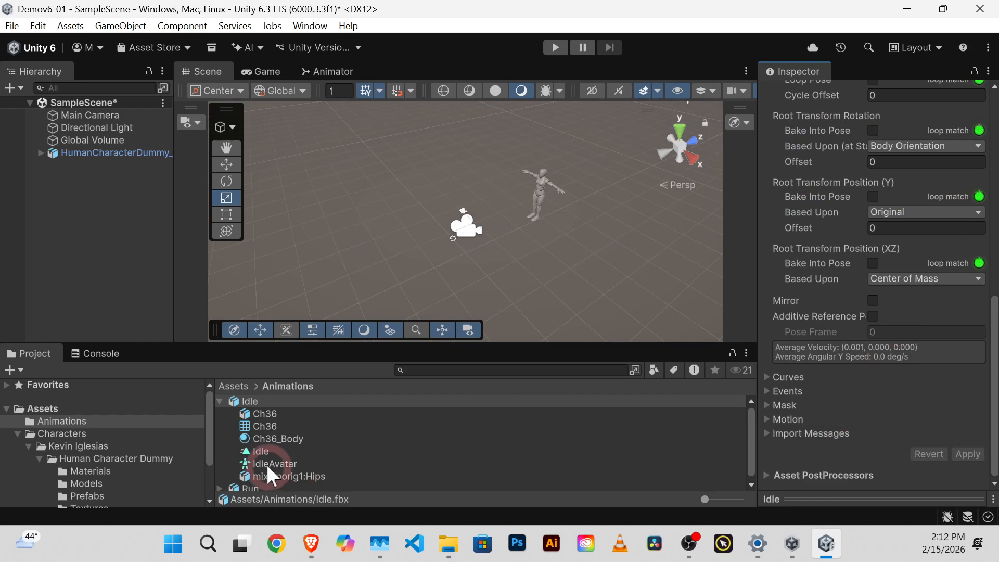
pyautogui.click(261, 453)
pyautogui.scroll(10, 894, 338)
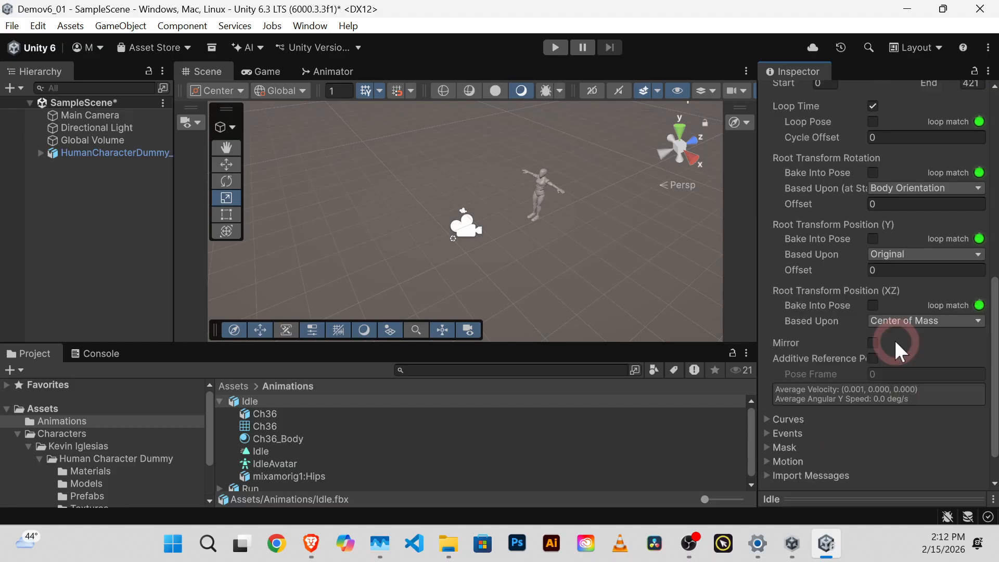
pyautogui.scroll(8, 886, 261)
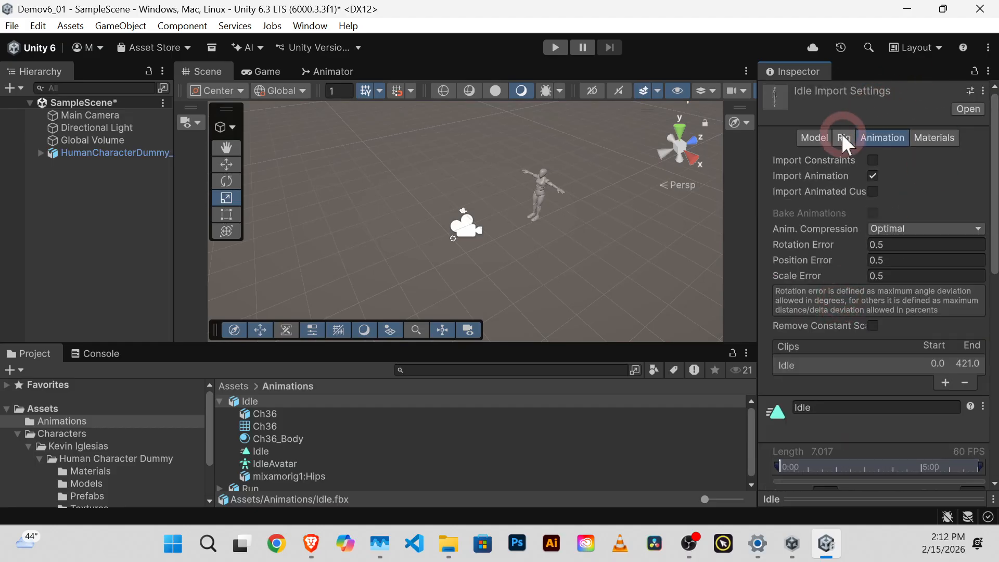
pyautogui.click(843, 138)
pyautogui.click(879, 140)
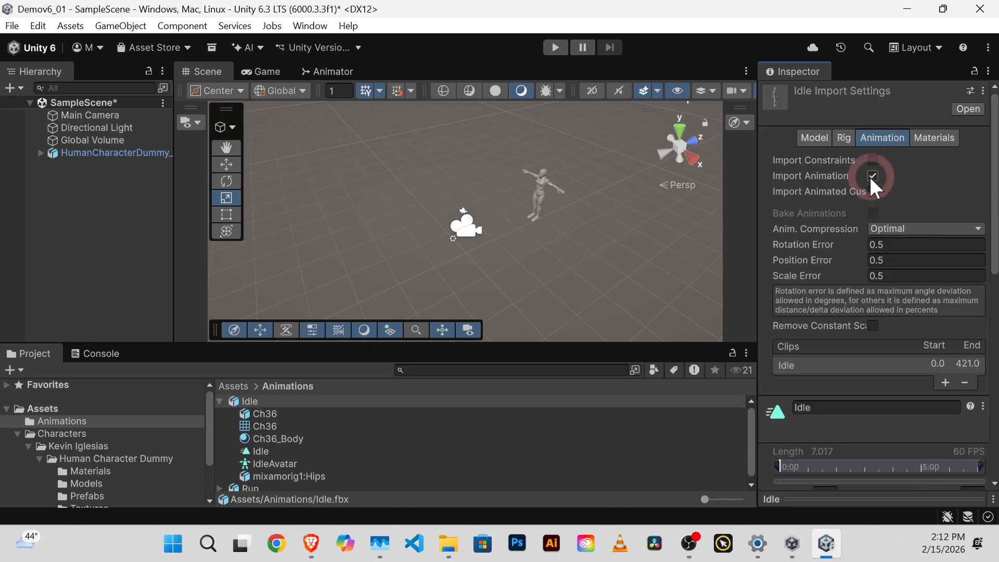
pyautogui.scroll(-3, 830, 335)
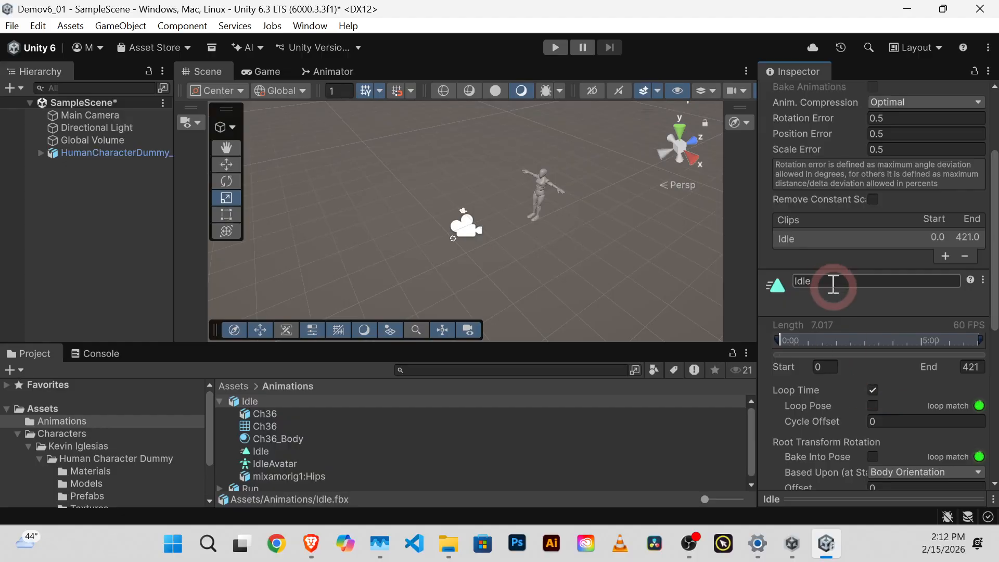
# Step: Duplicate the Idle animation clip out of the Idle FBX asset into the Animations folder and collapse the asset
pyautogui.click(256, 414)
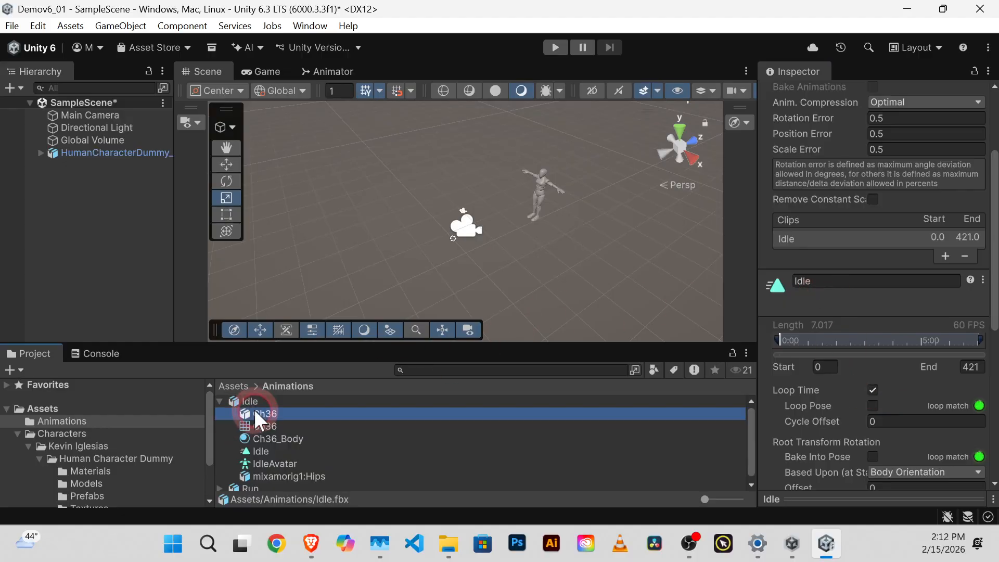
pyautogui.click(263, 449)
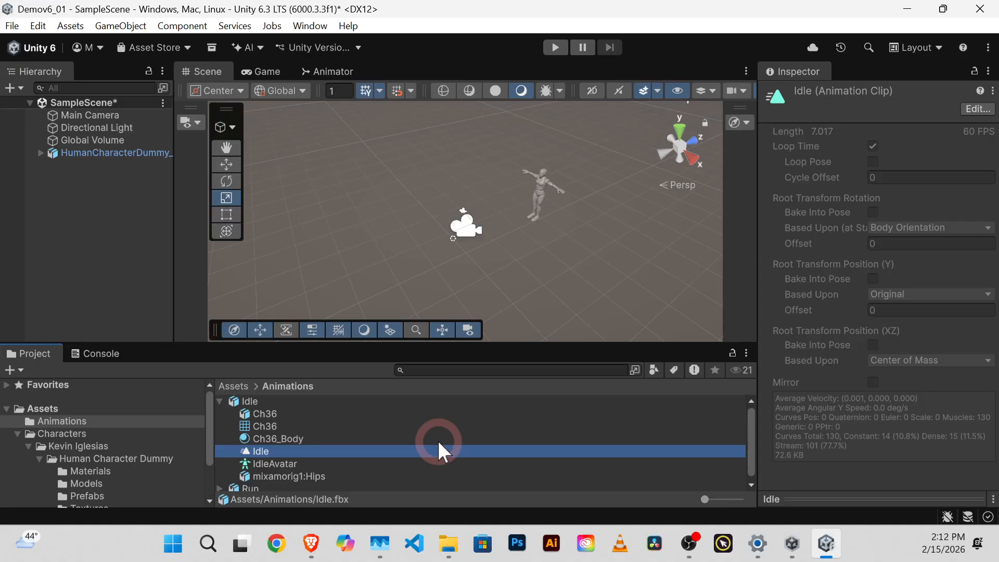
pyautogui.hotkey('ctrl', 'd')
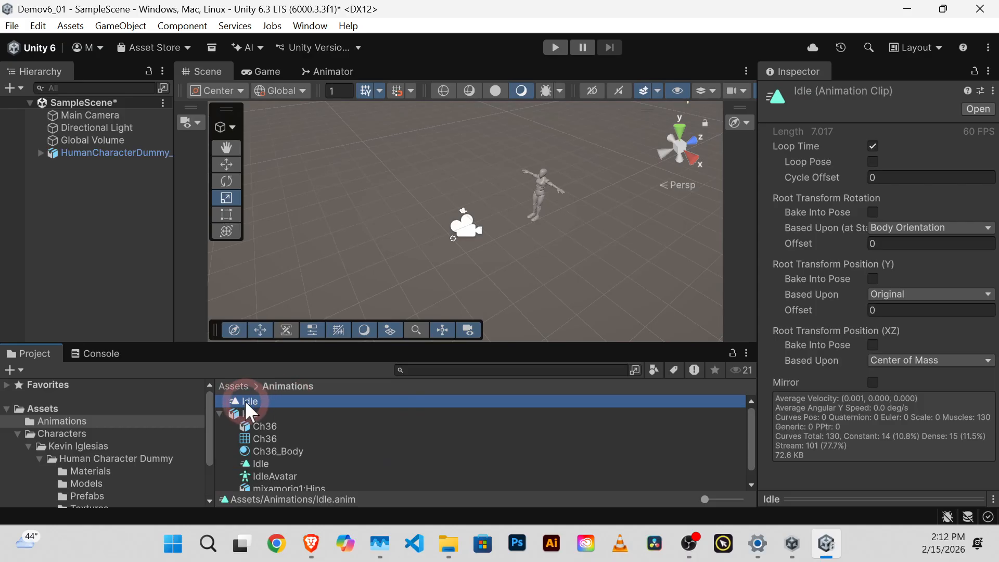
pyautogui.click(220, 414)
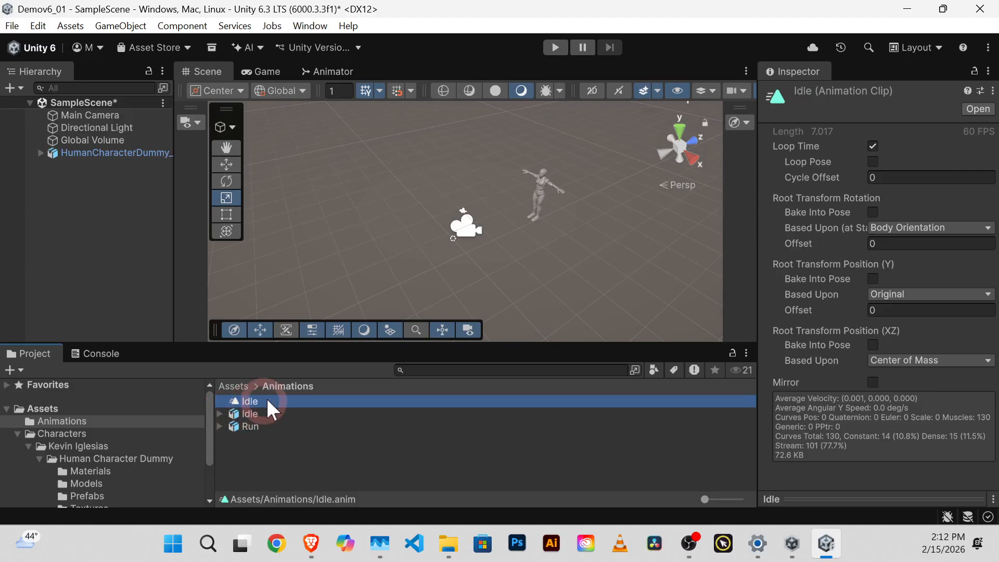
# Step: Assign the standalone Idle animation clip to the HumanCharacterDummy object in the scene hierarchy
pyautogui.click(364, 466)
pyautogui.click(252, 403)
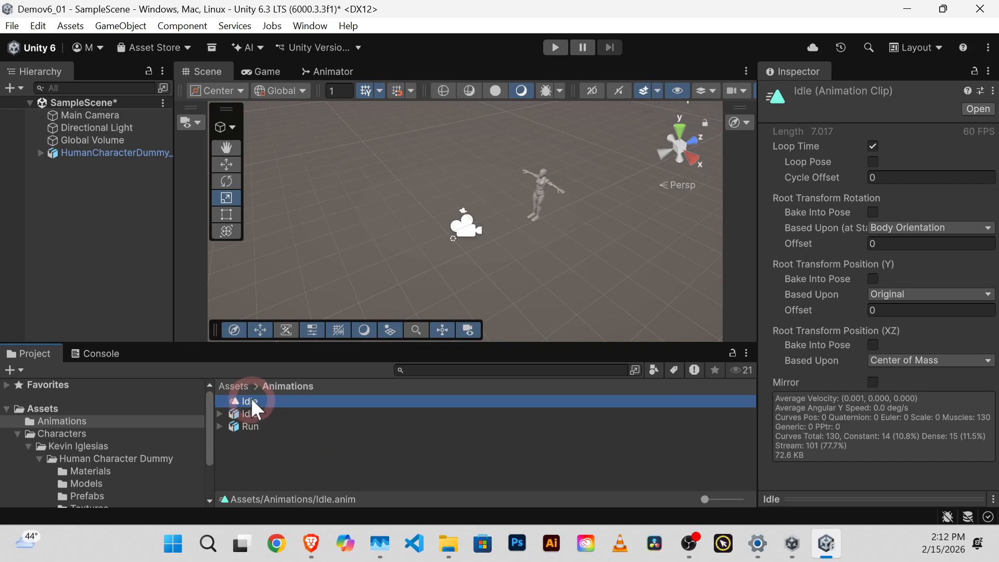
pyautogui.moveTo(253, 405); pyautogui.dragTo(104, 154)
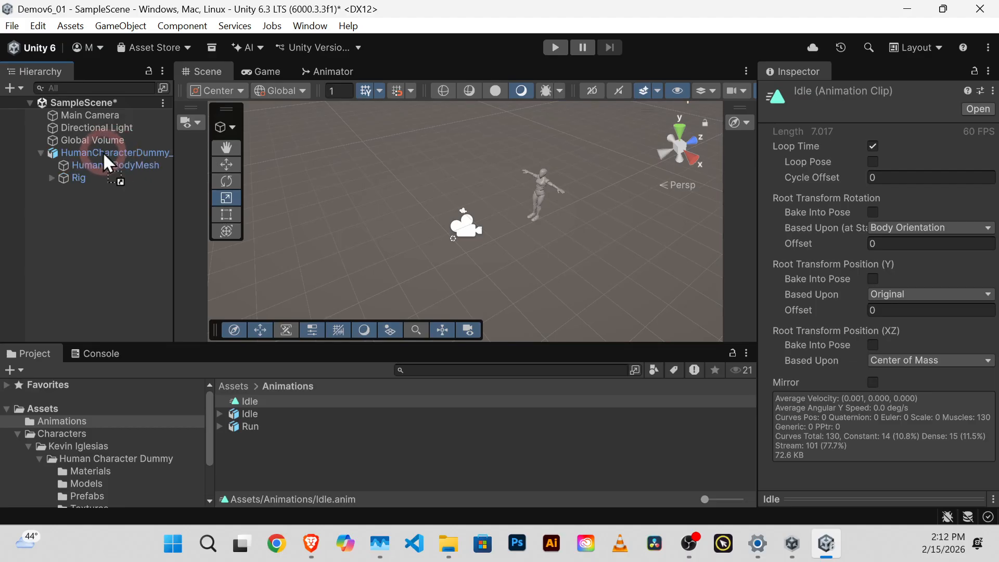
# Step: Assign the standalone Idle clip to the HumanCharacterDummy object and open the character's controller in the Animator window
pyautogui.moveTo(103, 152)
pyautogui.mouseDown()
pyautogui.moveTo(108, 139)
pyautogui.moveTo(105, 152)
pyautogui.mouseUp()
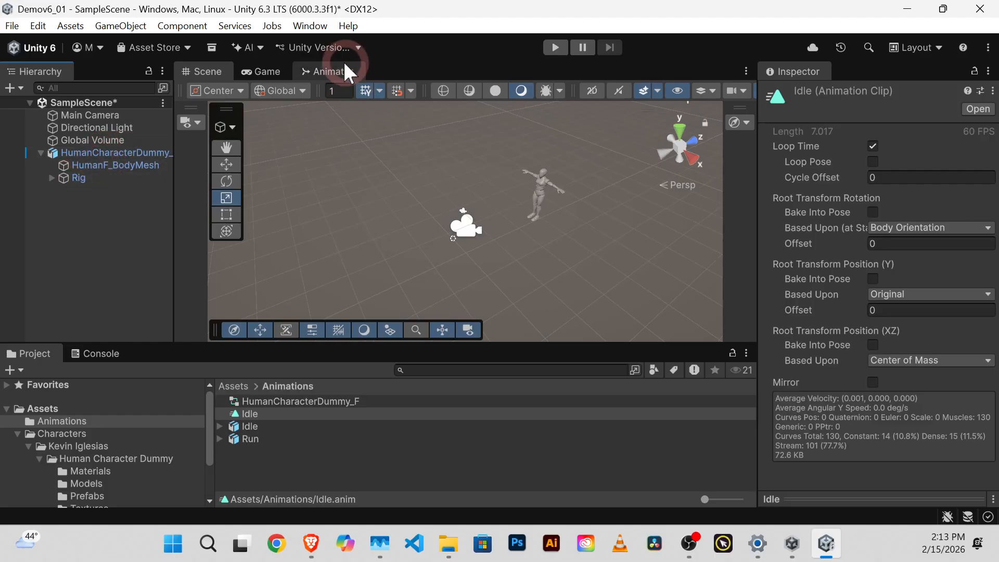
pyautogui.click(333, 71)
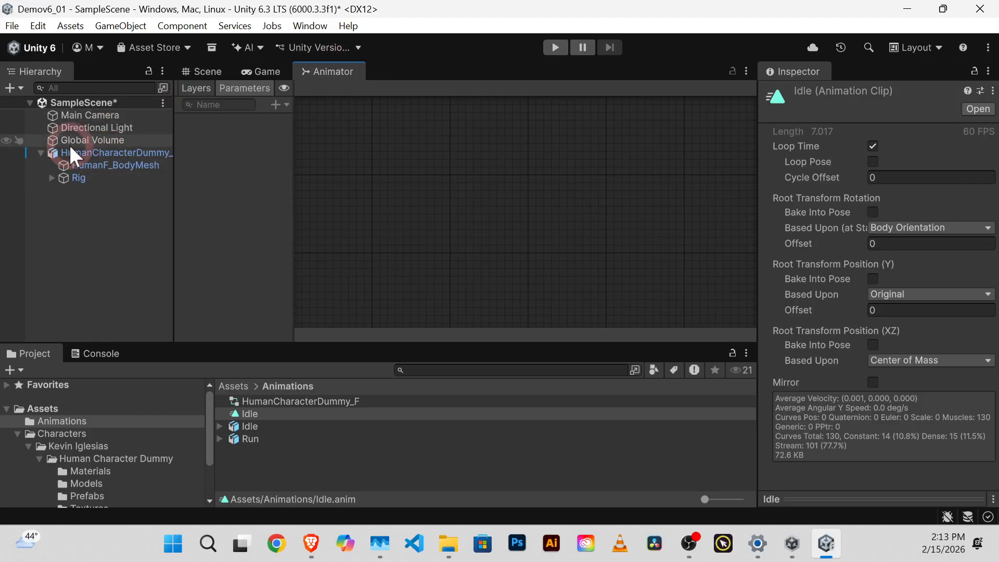
pyautogui.click(113, 152)
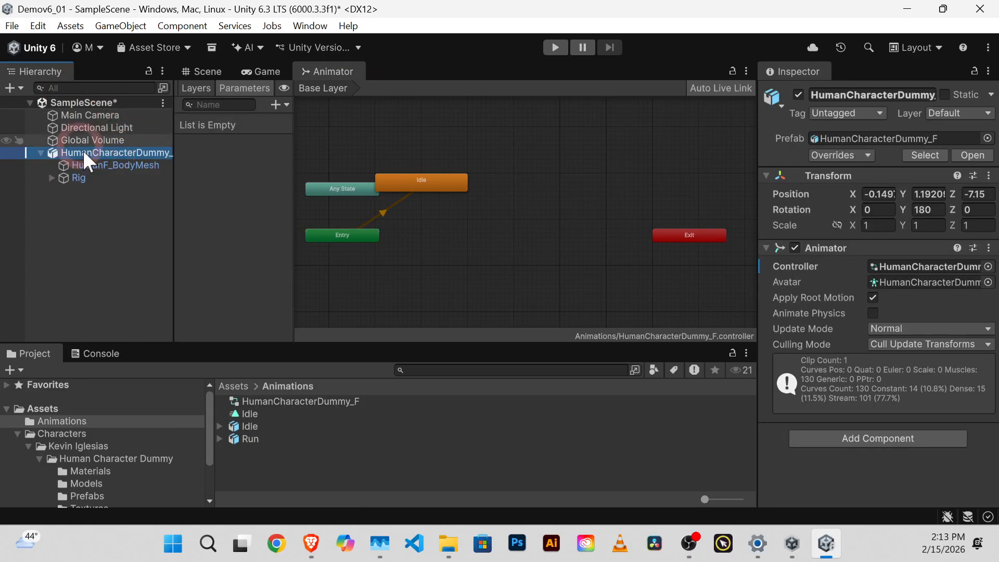
pyautogui.click(327, 71)
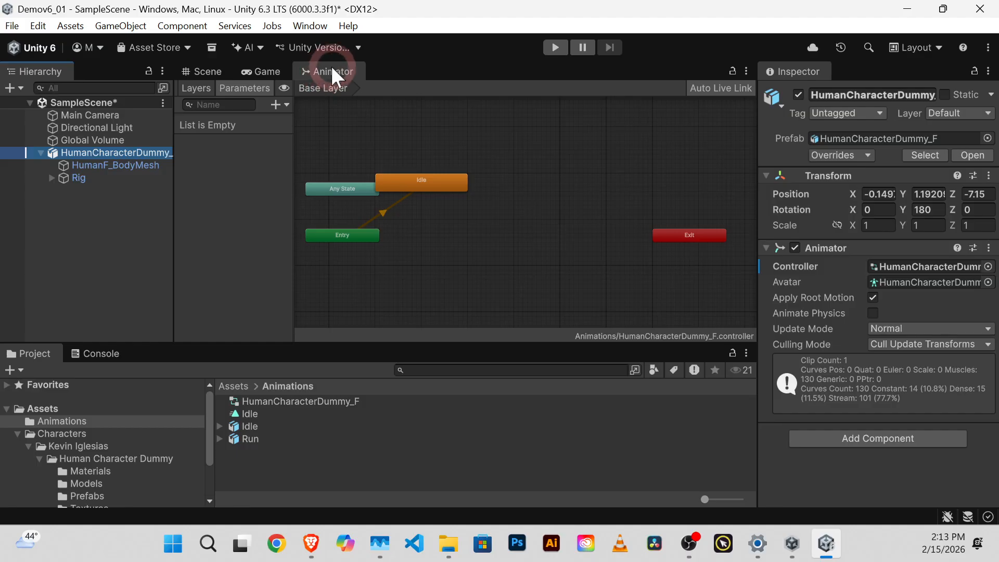
pyautogui.click(319, 26)
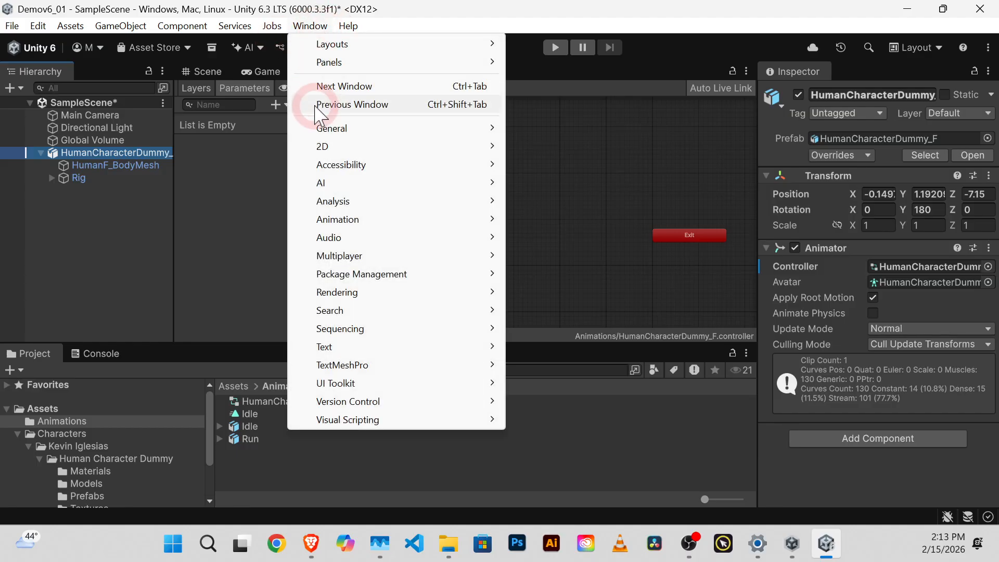
pyautogui.click(336, 221)
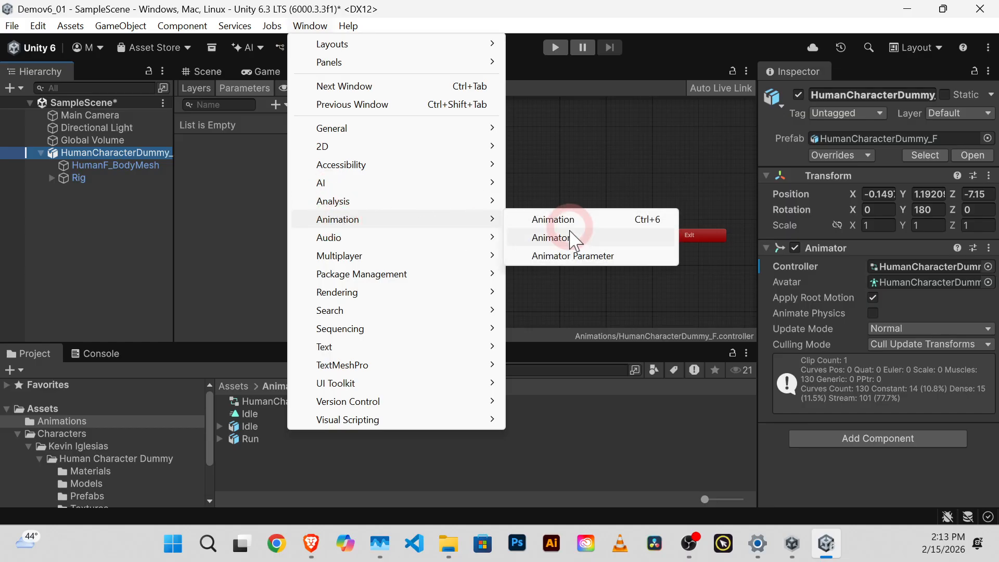
pyautogui.click(551, 237)
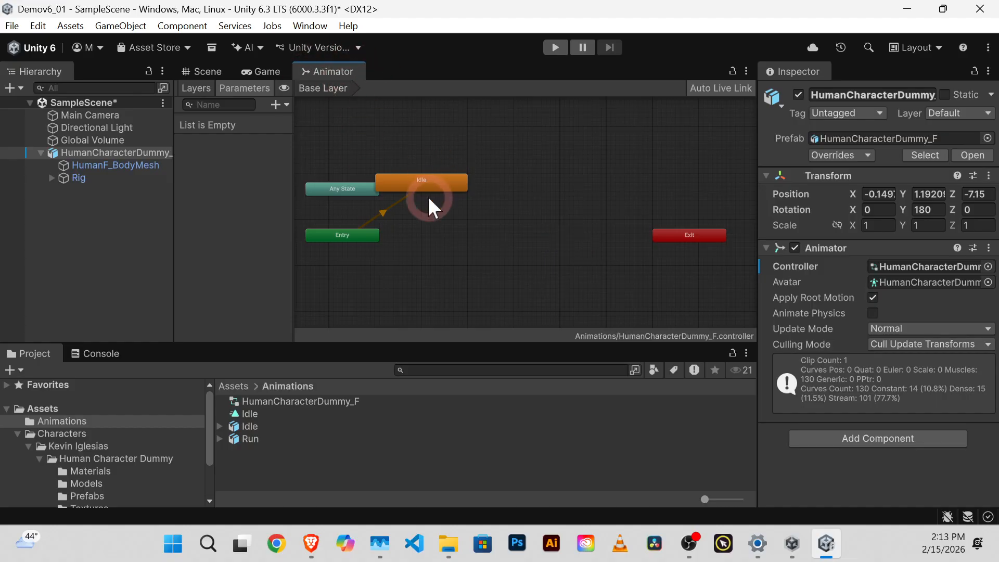
# Step: Place the Idle state in line between Entry and Exit, then inspect its entry transition and state settings
pyautogui.moveTo(429, 199); pyautogui.dragTo(530, 239)
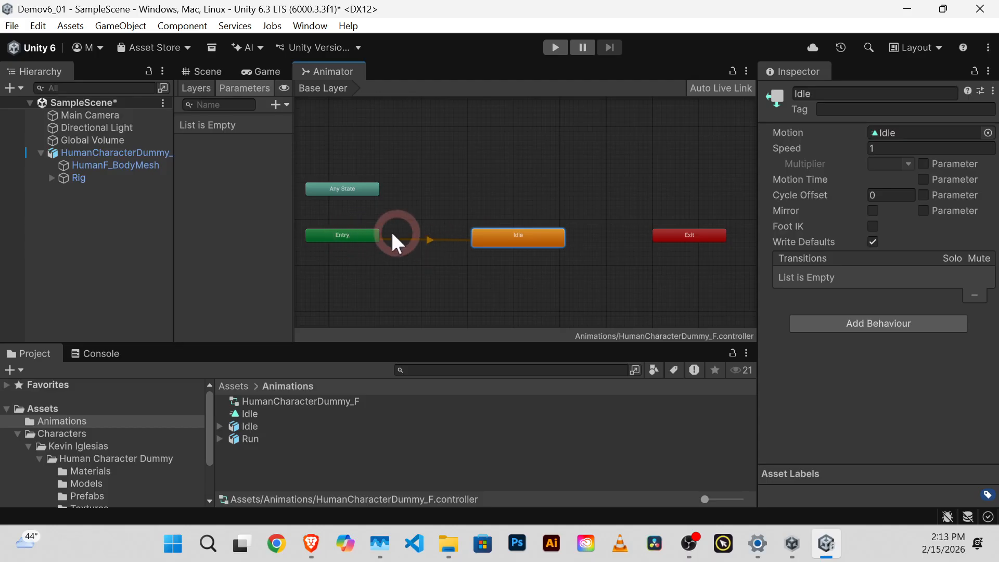
pyautogui.click(430, 240)
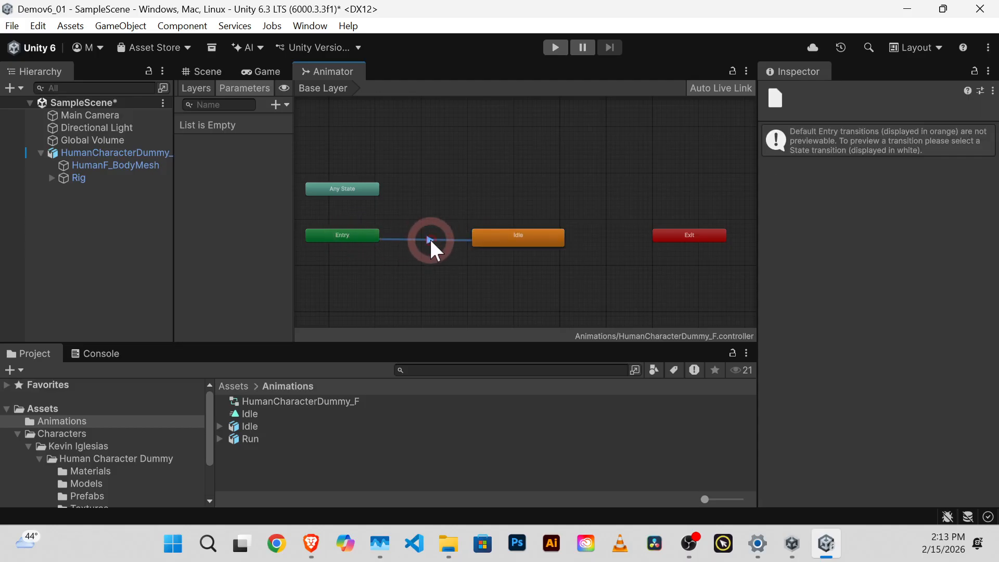
pyautogui.click(513, 237)
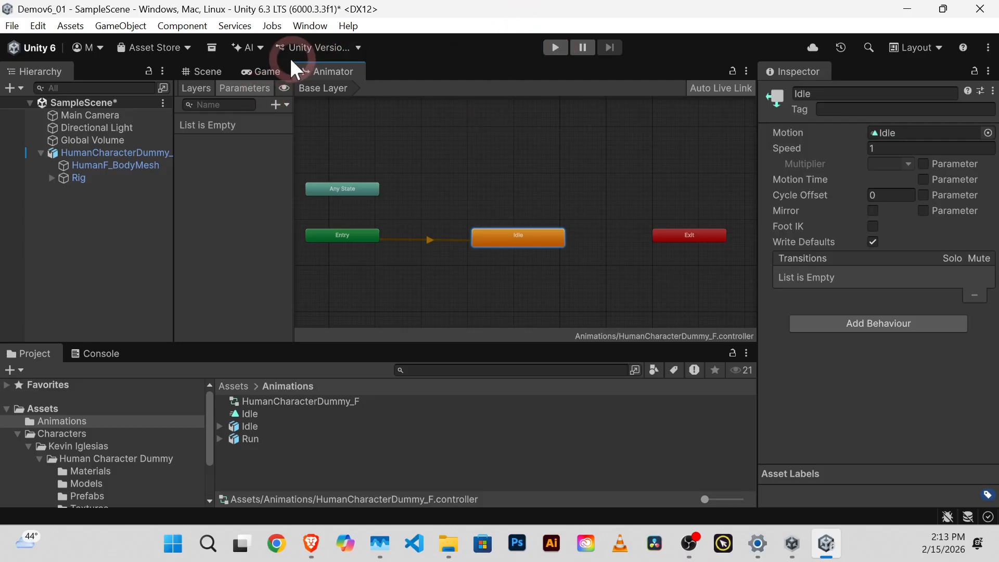
# Step: Play the scene twice in the Game view to watch the character's Idle animation, stopping playback each time
pyautogui.click(214, 67)
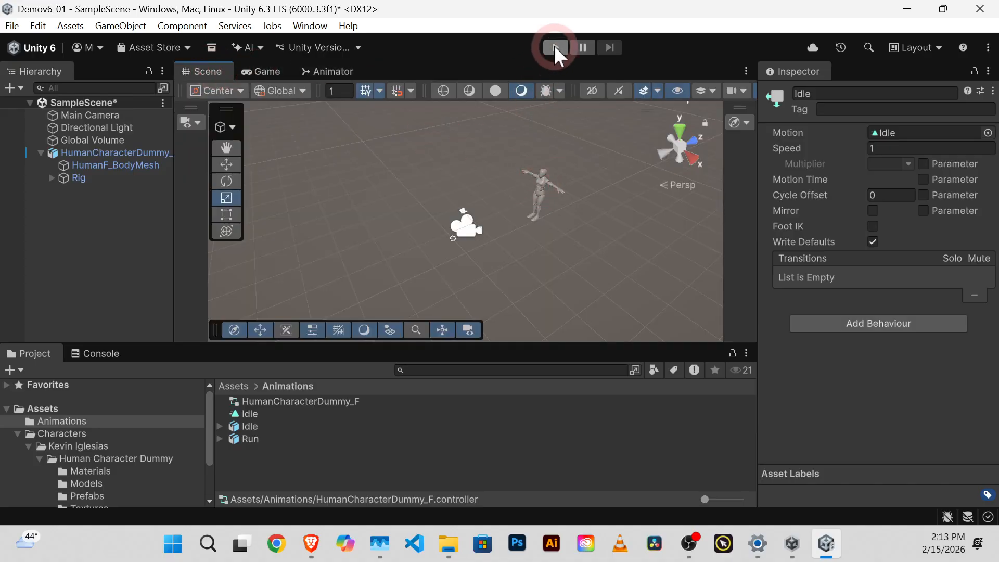
pyautogui.click(266, 70)
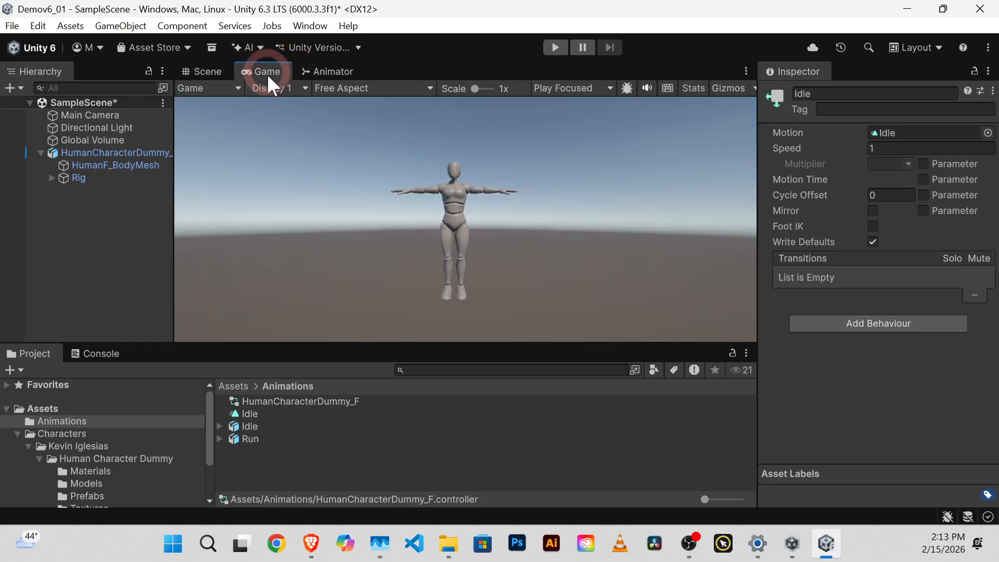
pyautogui.click(440, 158)
pyautogui.click(335, 100)
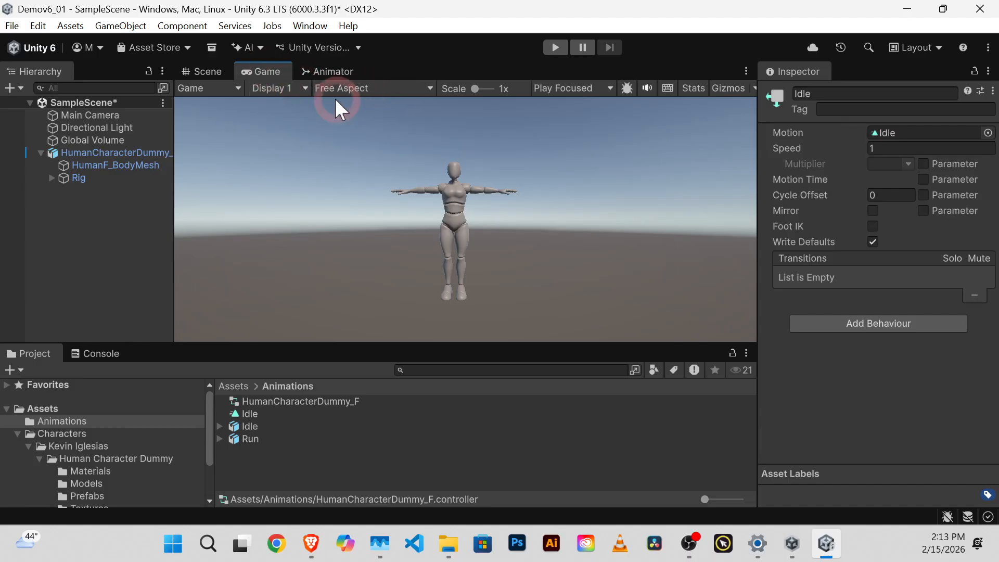
pyautogui.click(556, 47)
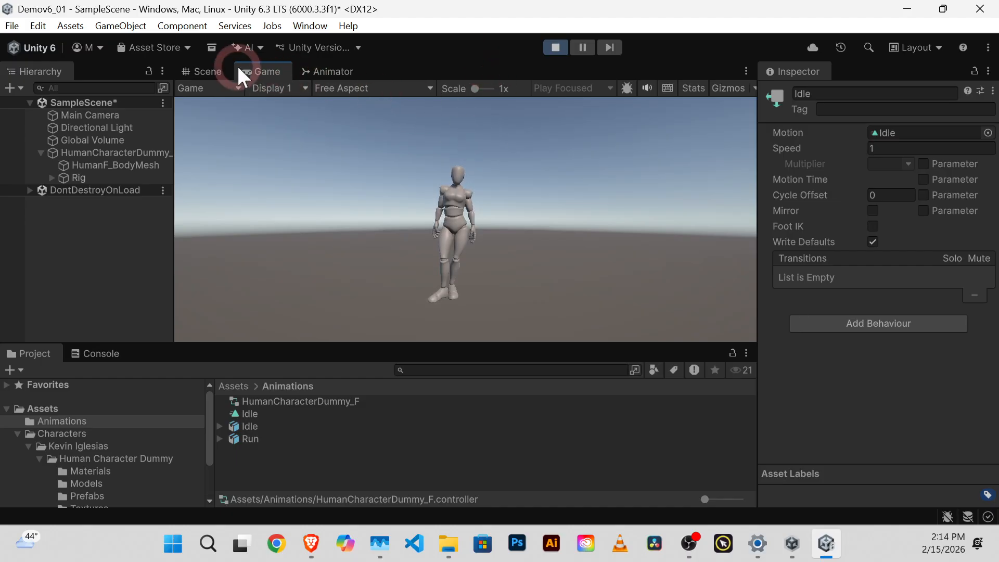
pyautogui.click(556, 47)
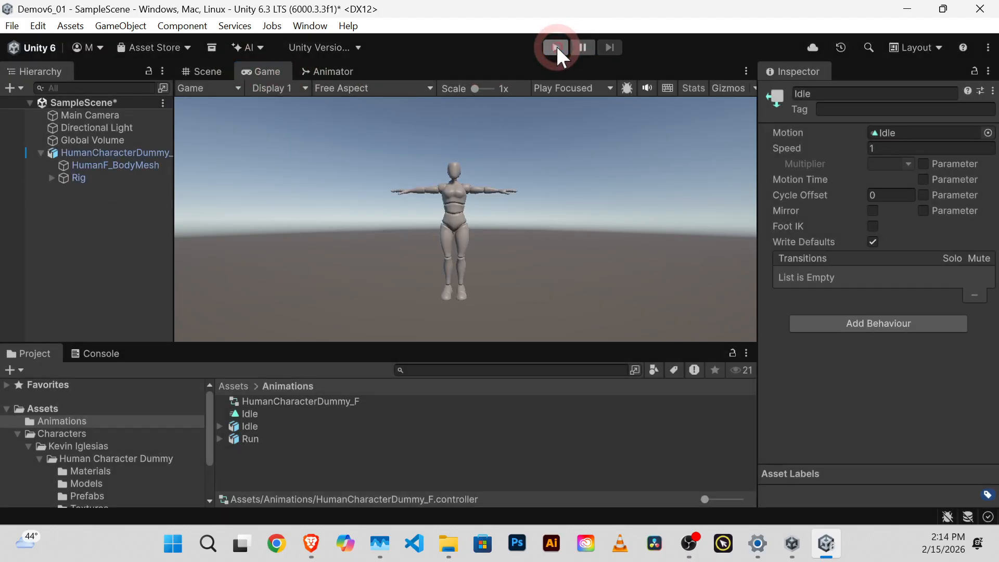
pyautogui.click(502, 89)
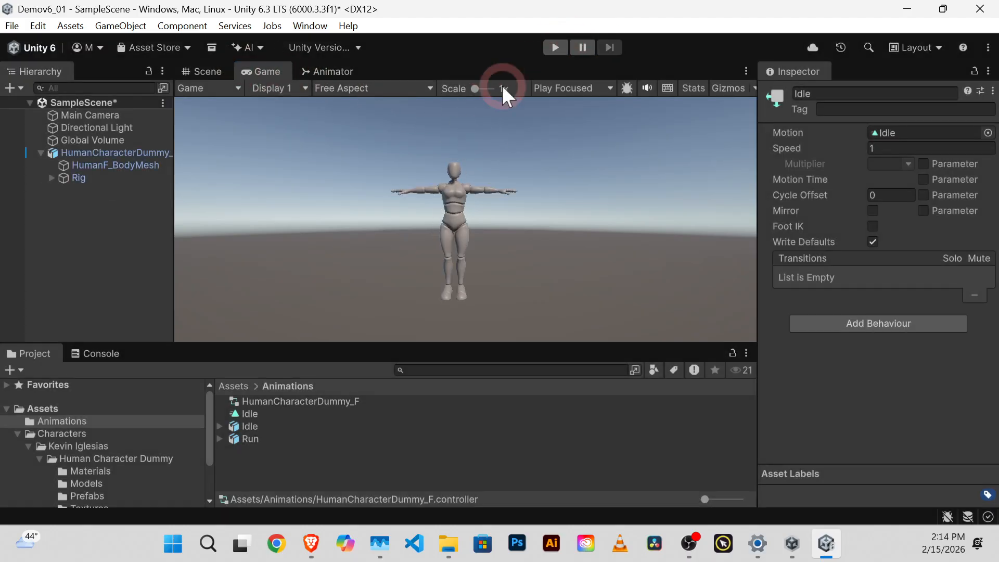
pyautogui.click(512, 221)
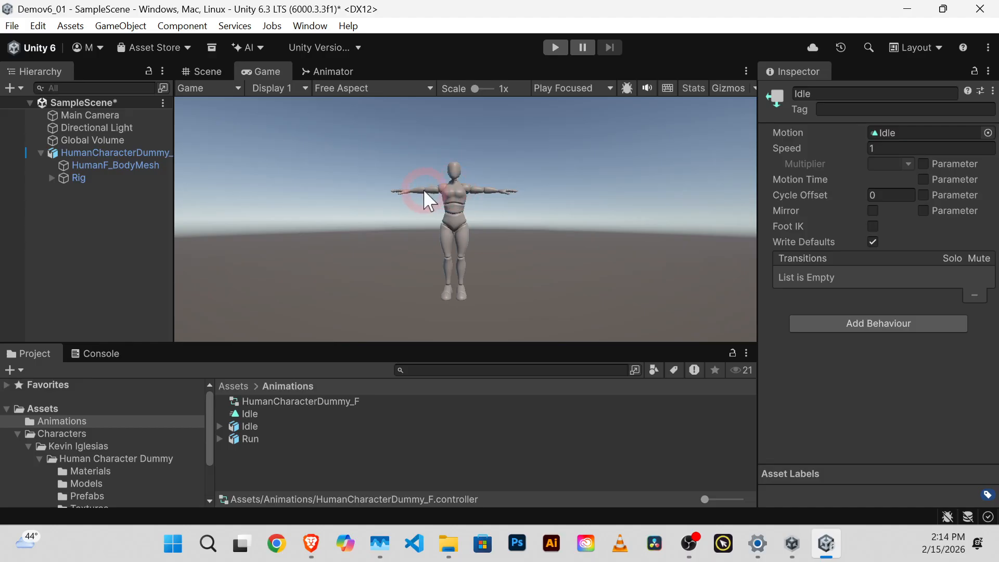
pyautogui.click(449, 208)
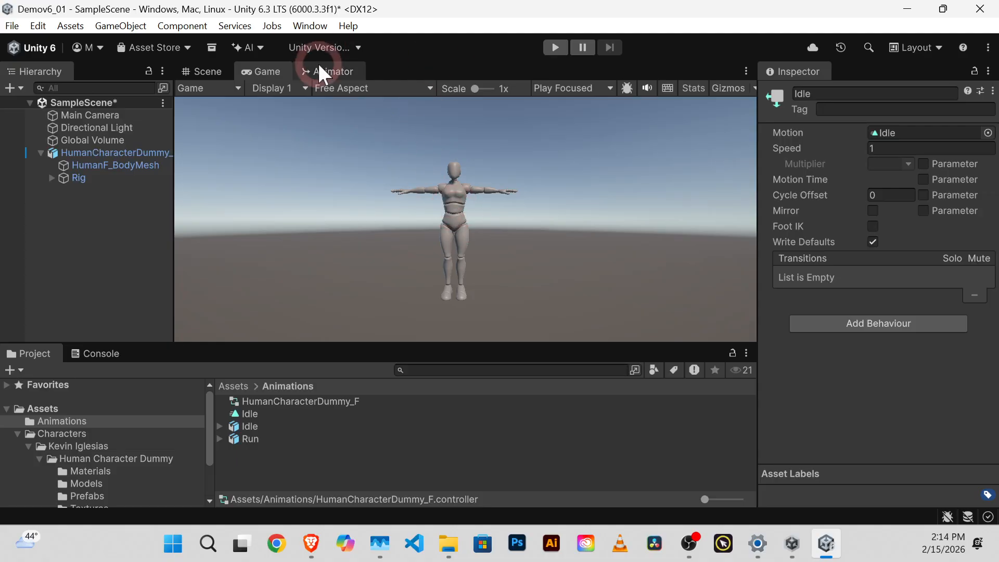
pyautogui.click(555, 48)
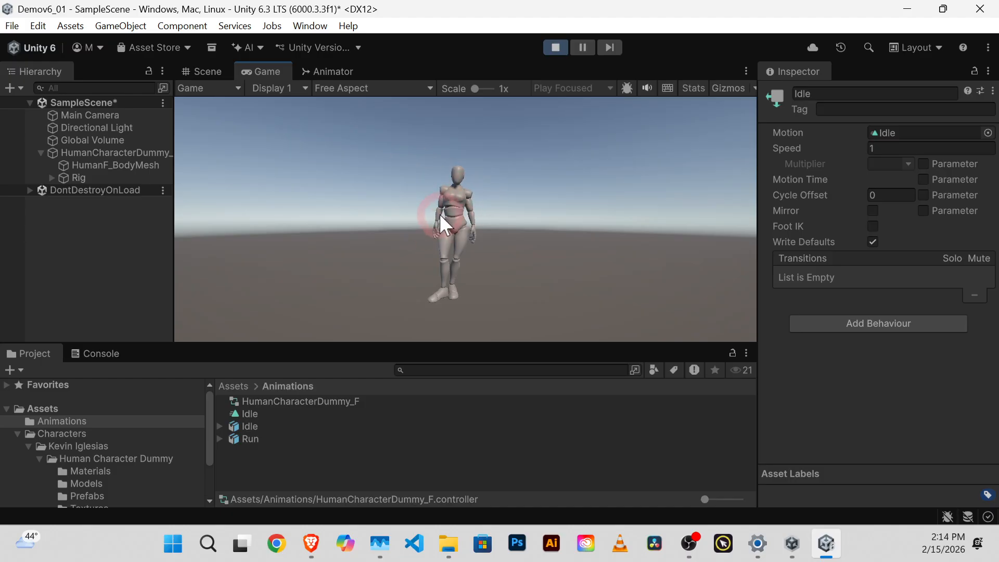
pyautogui.click(556, 48)
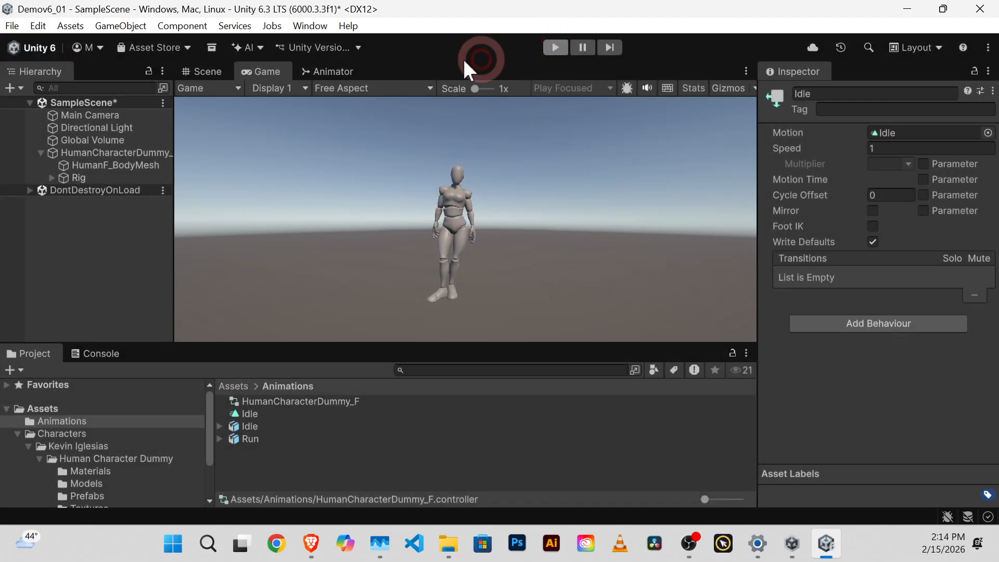
# Step: Play the scene, examine the idling character from the front in the Scene view and its Idle state in the Animator, and stop playback
pyautogui.click(211, 72)
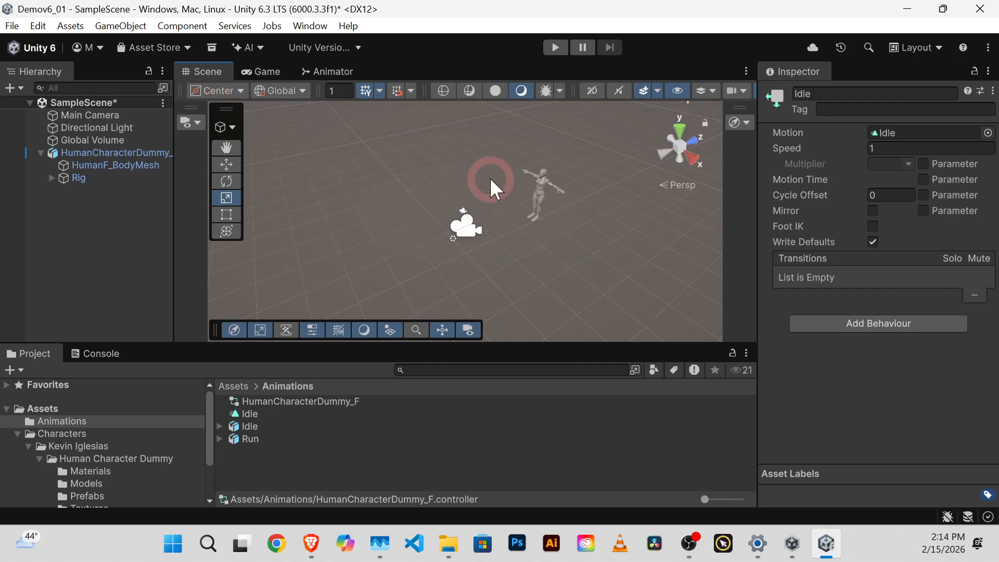
pyautogui.click(554, 45)
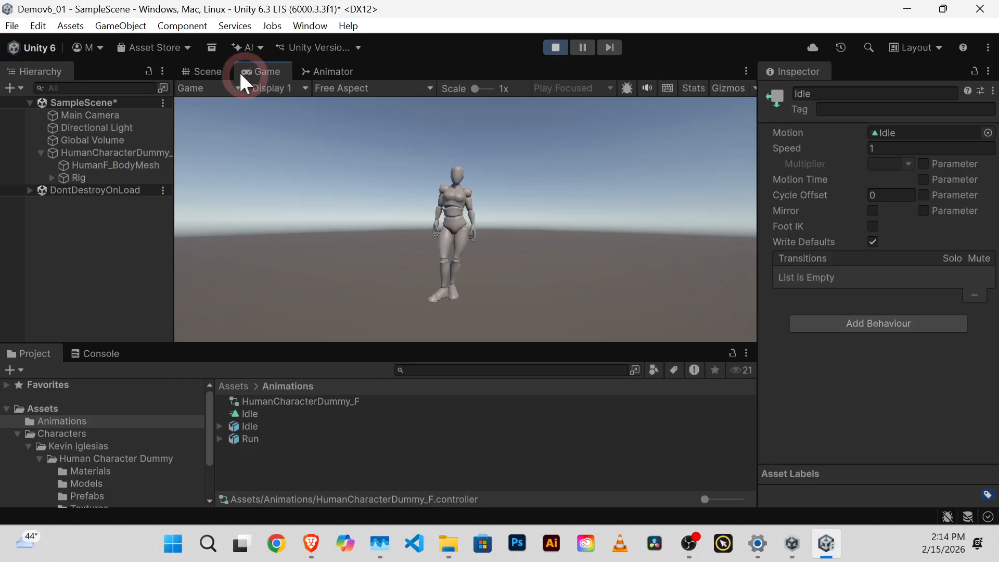
pyautogui.click(198, 71)
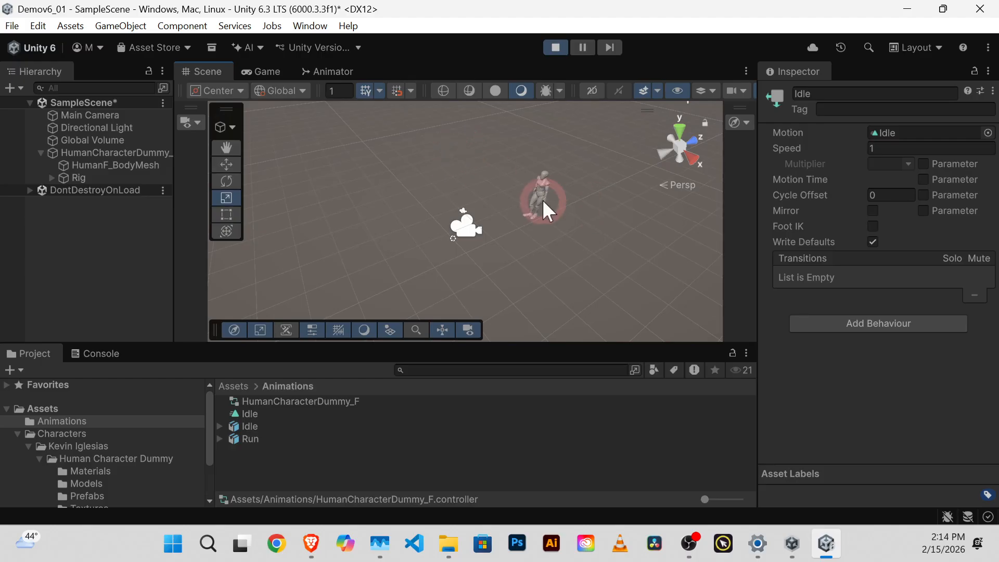
pyautogui.scroll(5, 542, 198)
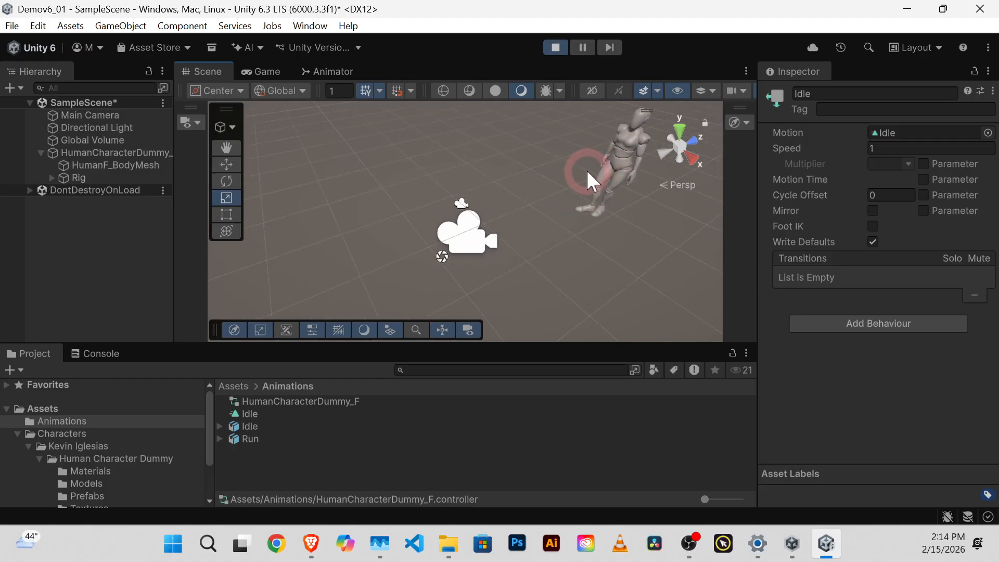
pyautogui.moveTo(594, 164); pyautogui.dragTo(431, 189, button='middle')
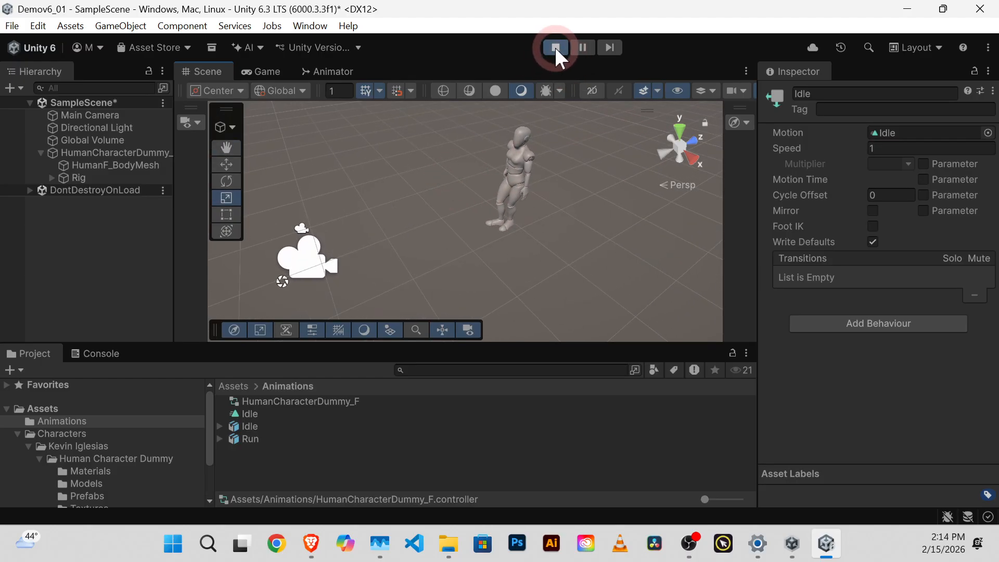
pyautogui.keyDown('alt'); pyautogui.moveTo(494, 169); pyautogui.dragTo(601, 142); pyautogui.keyUp('alt')
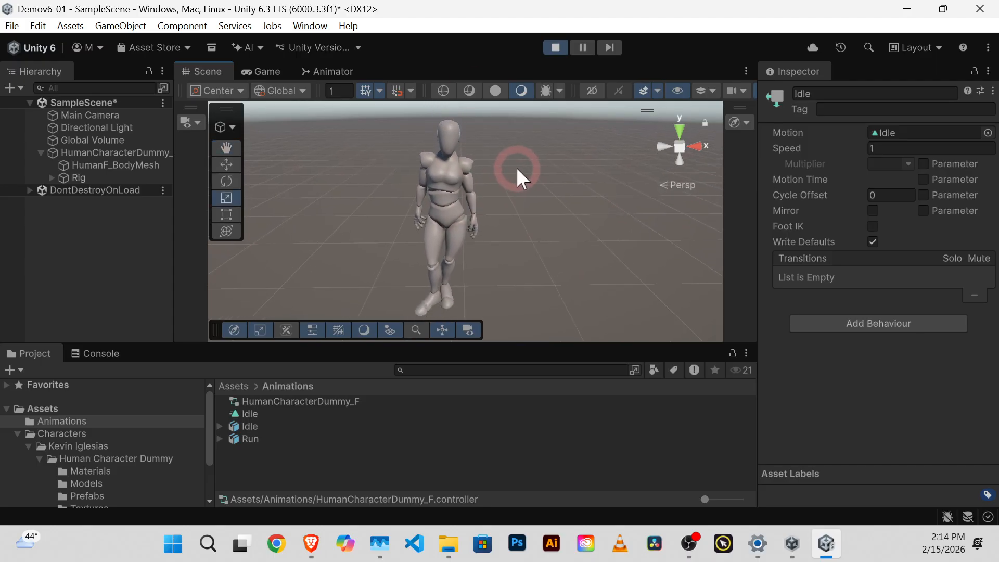
pyautogui.click(260, 68)
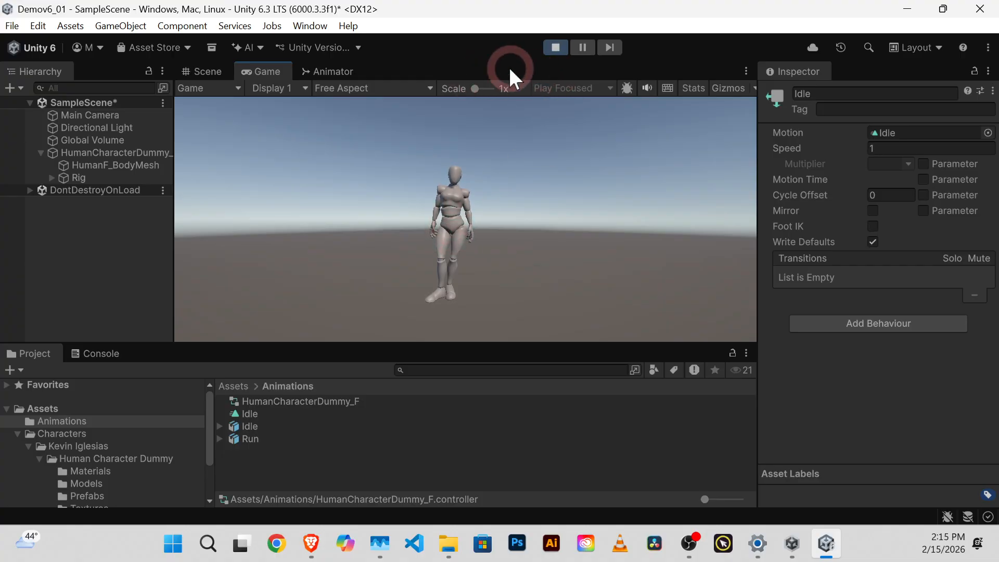
pyautogui.click(319, 71)
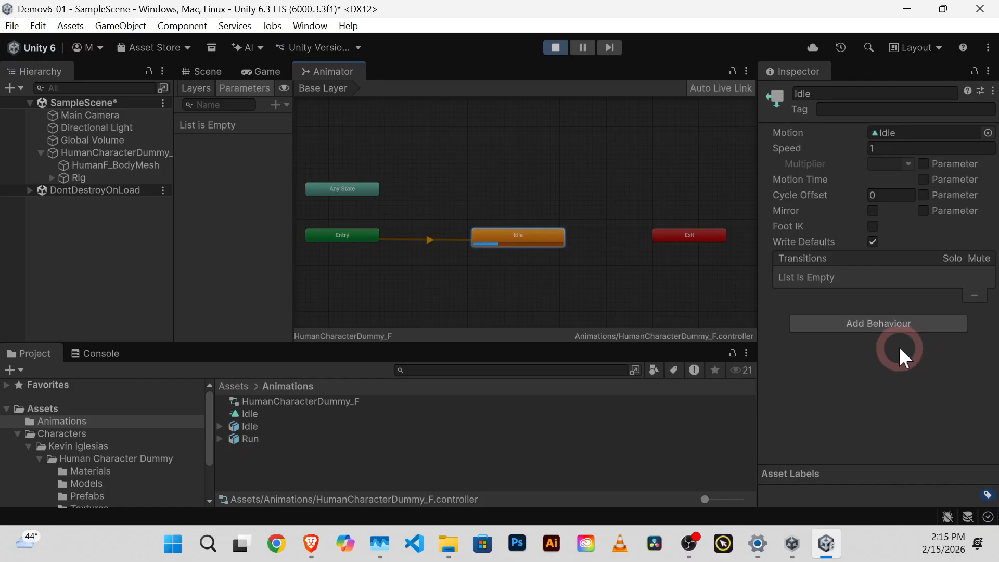
pyautogui.click(555, 47)
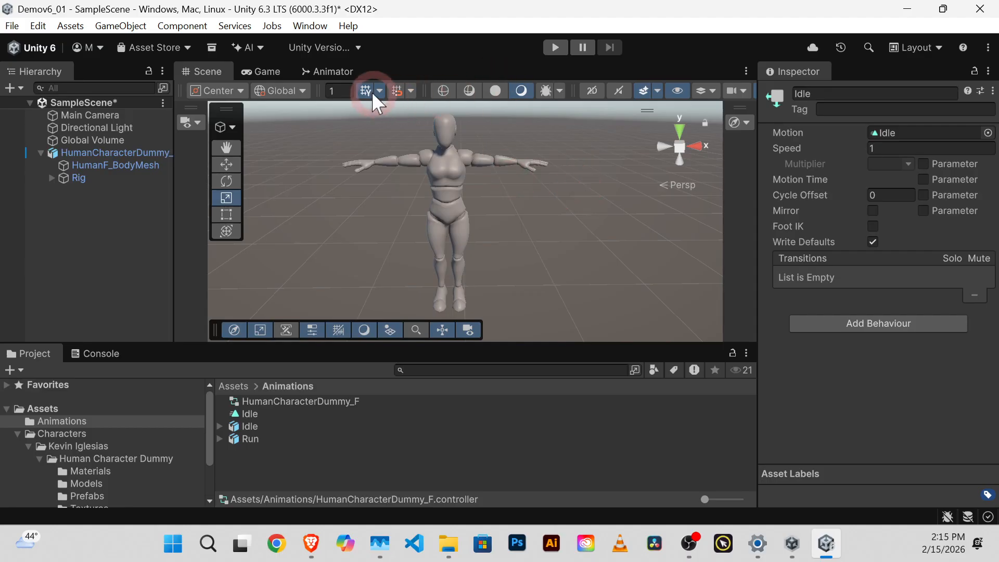
# Step: Inspect the Idle state's motion and transition settings in the Animator graph
pyautogui.click(454, 198)
pyautogui.click(333, 68)
pyautogui.click(491, 241)
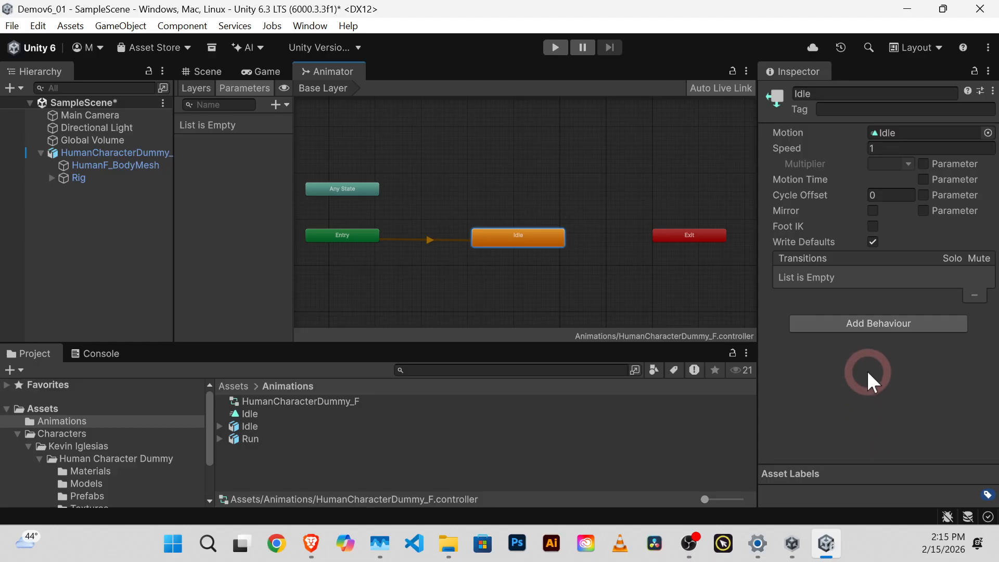
pyautogui.click(498, 245)
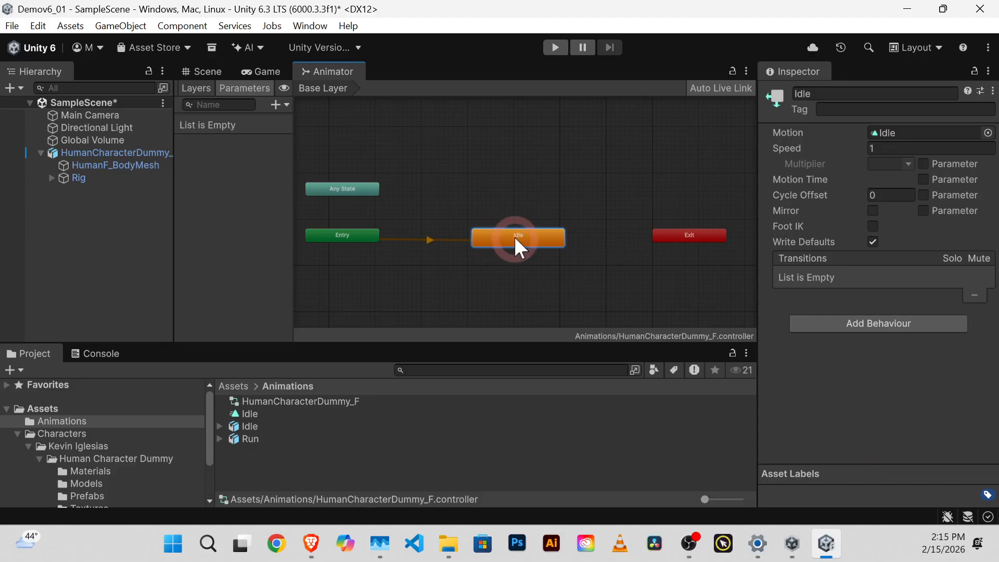
pyautogui.click(265, 253)
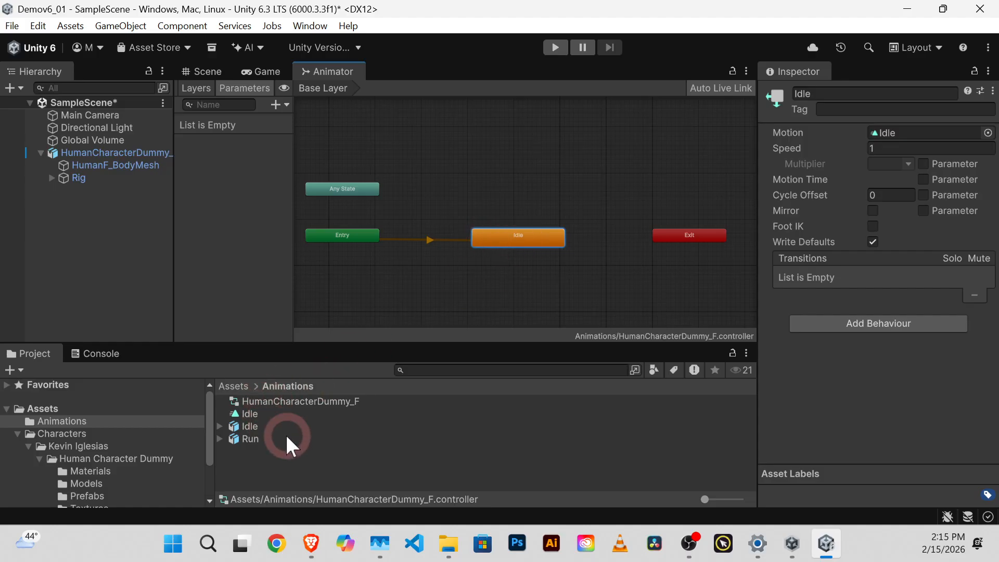
# Step: Check Loop Time in the Idle FBX asset's animation import settings, then play the scene to observe the looping and stop it
pyautogui.click(400, 426)
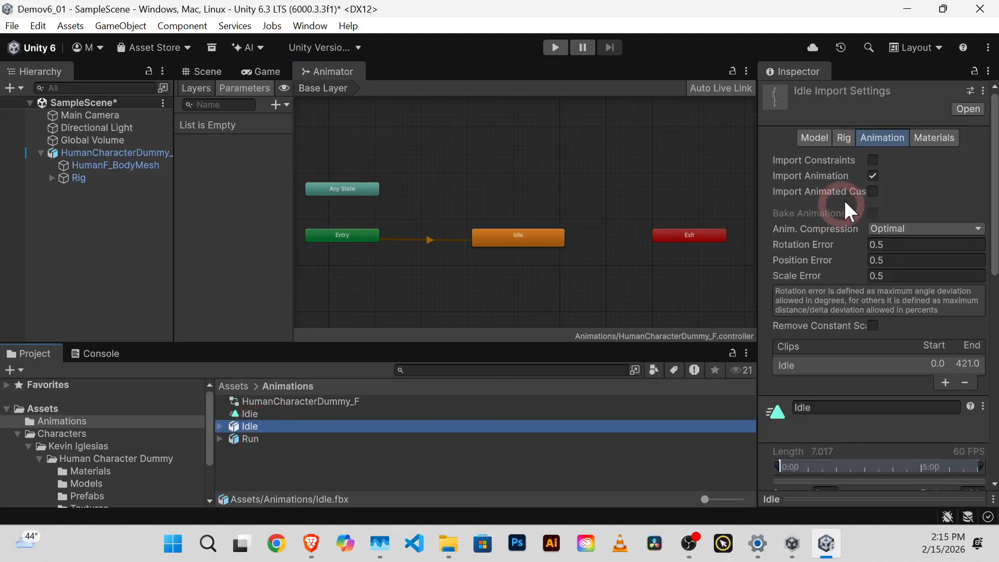
pyautogui.scroll(-4, 844, 229)
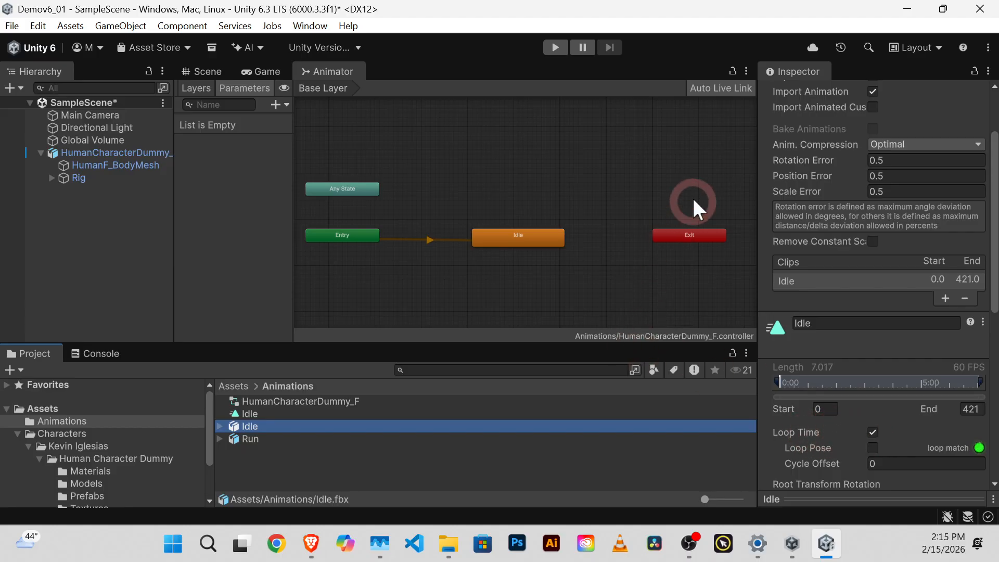
pyautogui.click(561, 42)
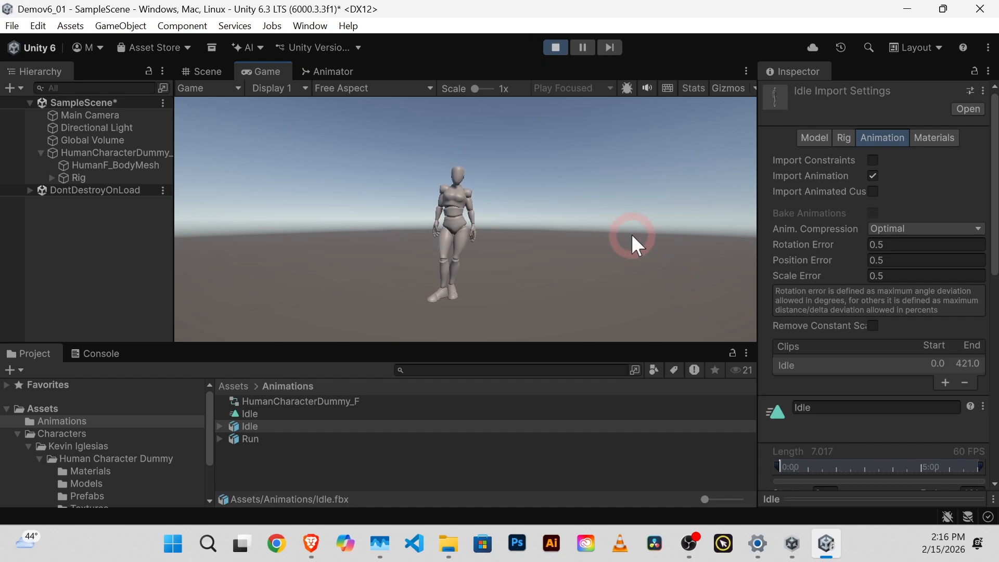
pyautogui.click(555, 48)
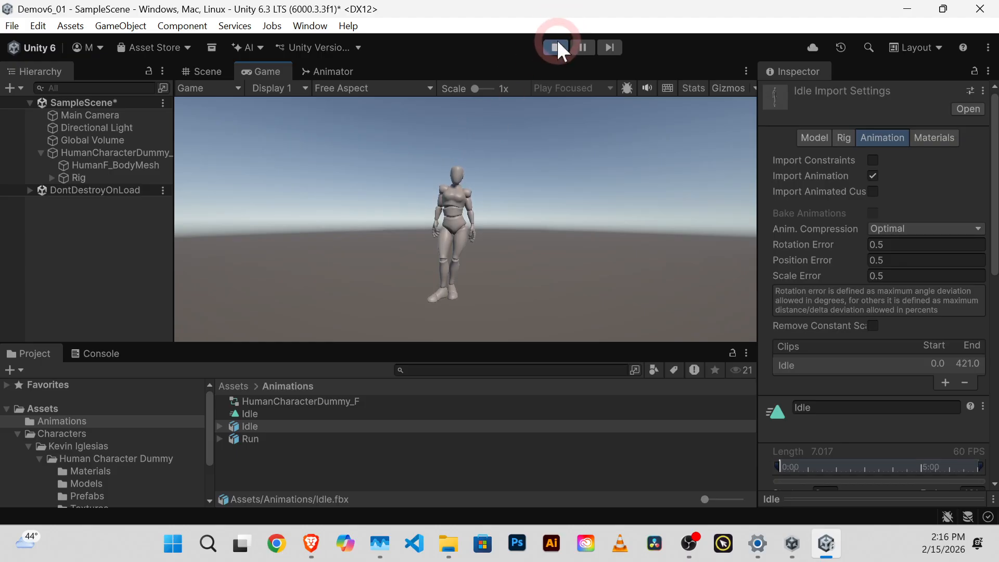